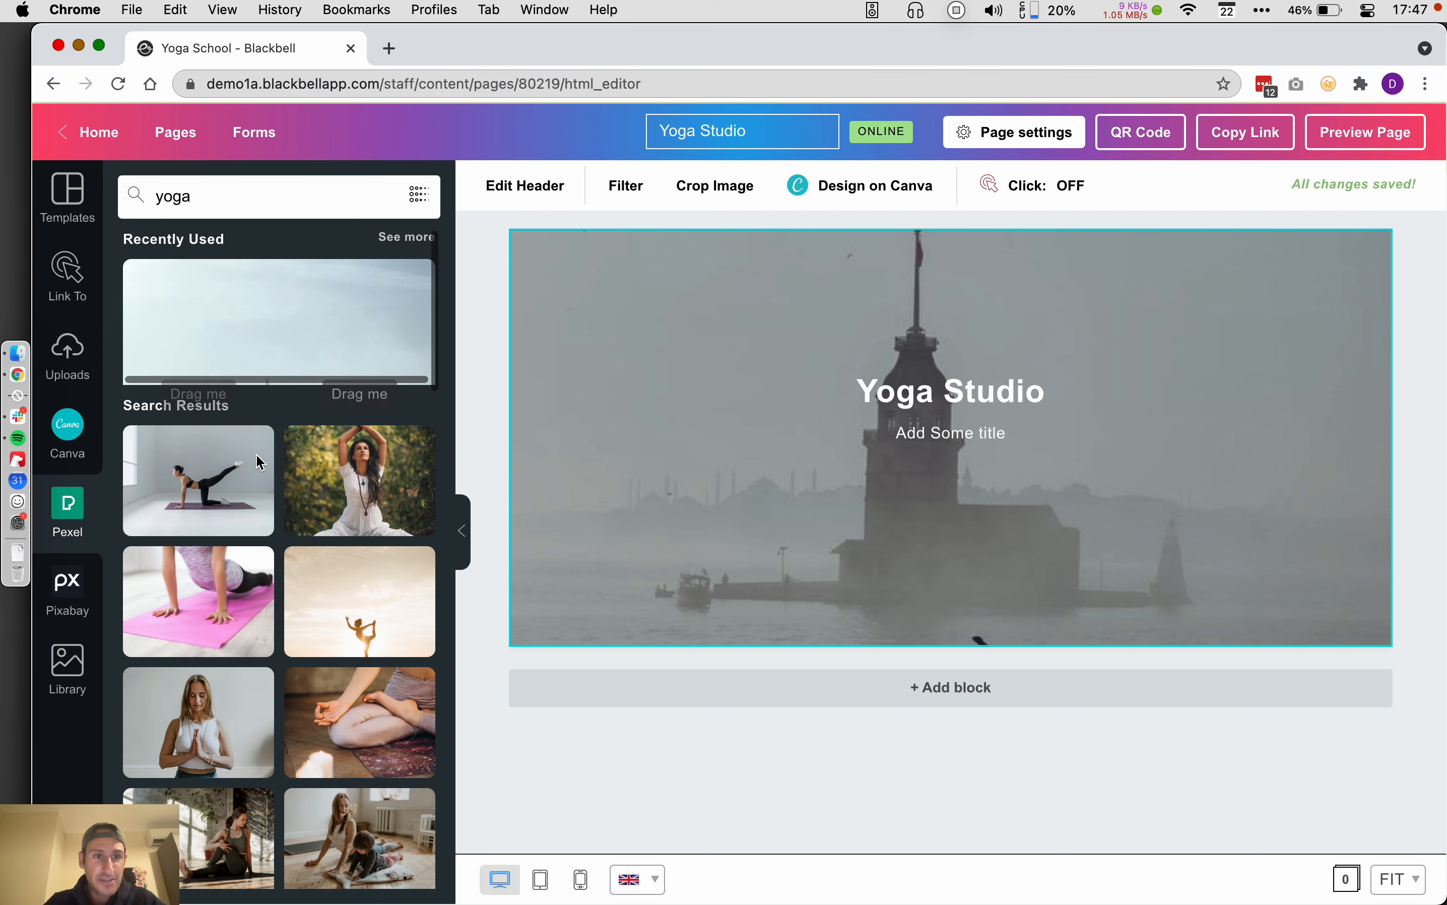
Step: Replace the header background with the Pexels photo of the woman exercising on a purple mat
drag(238, 463, 709, 338)
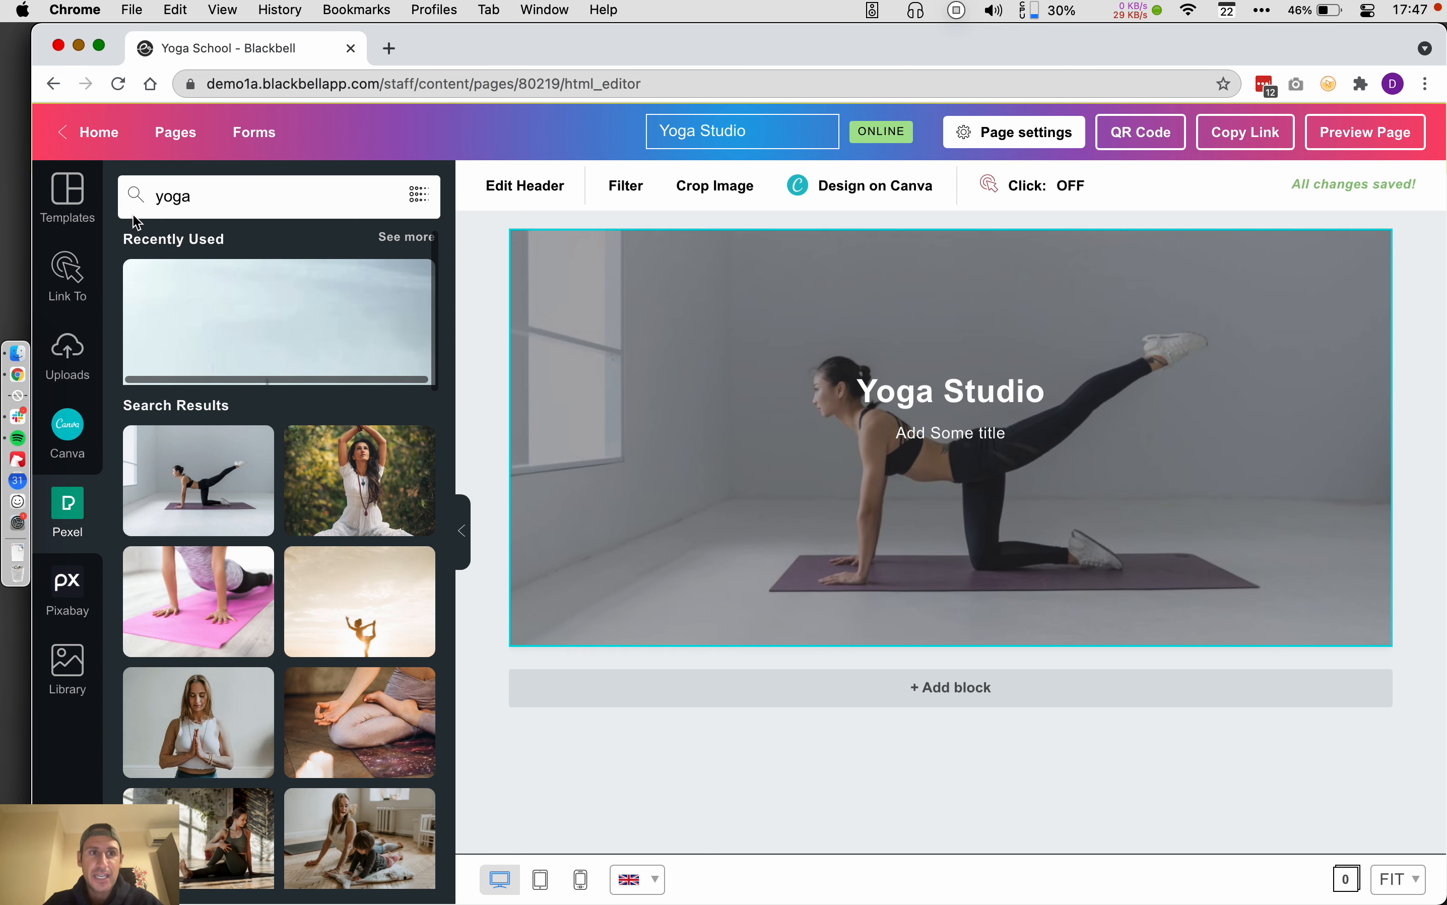
Step: Add the Yoga Studio template blocks "We are Open for Bookings", "Yoga at our studio" and "We have learned from the Himalayan masters" to the page
click(68, 197)
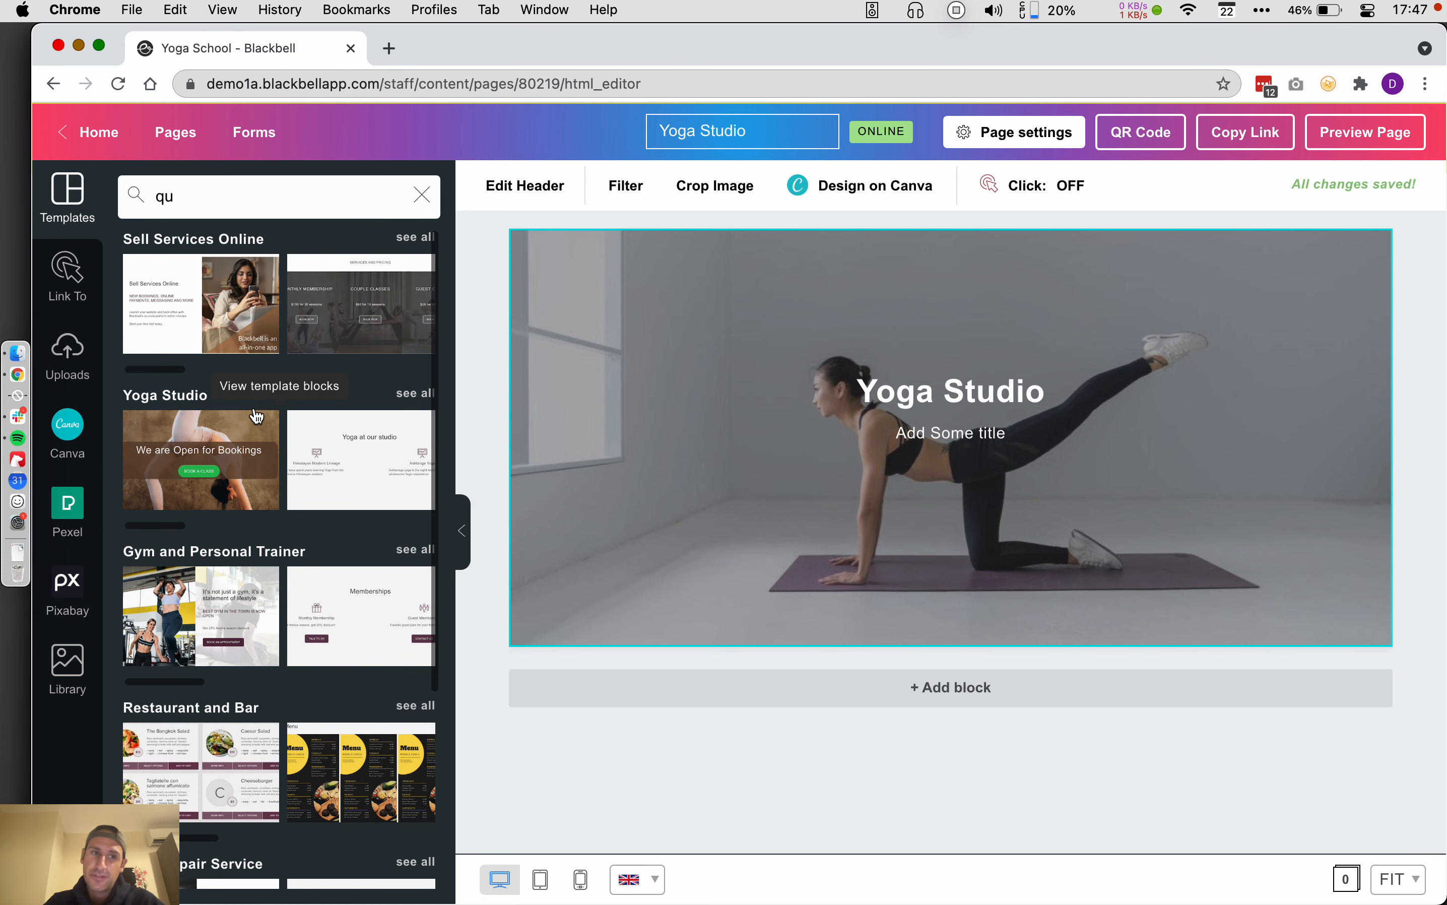
click(203, 455)
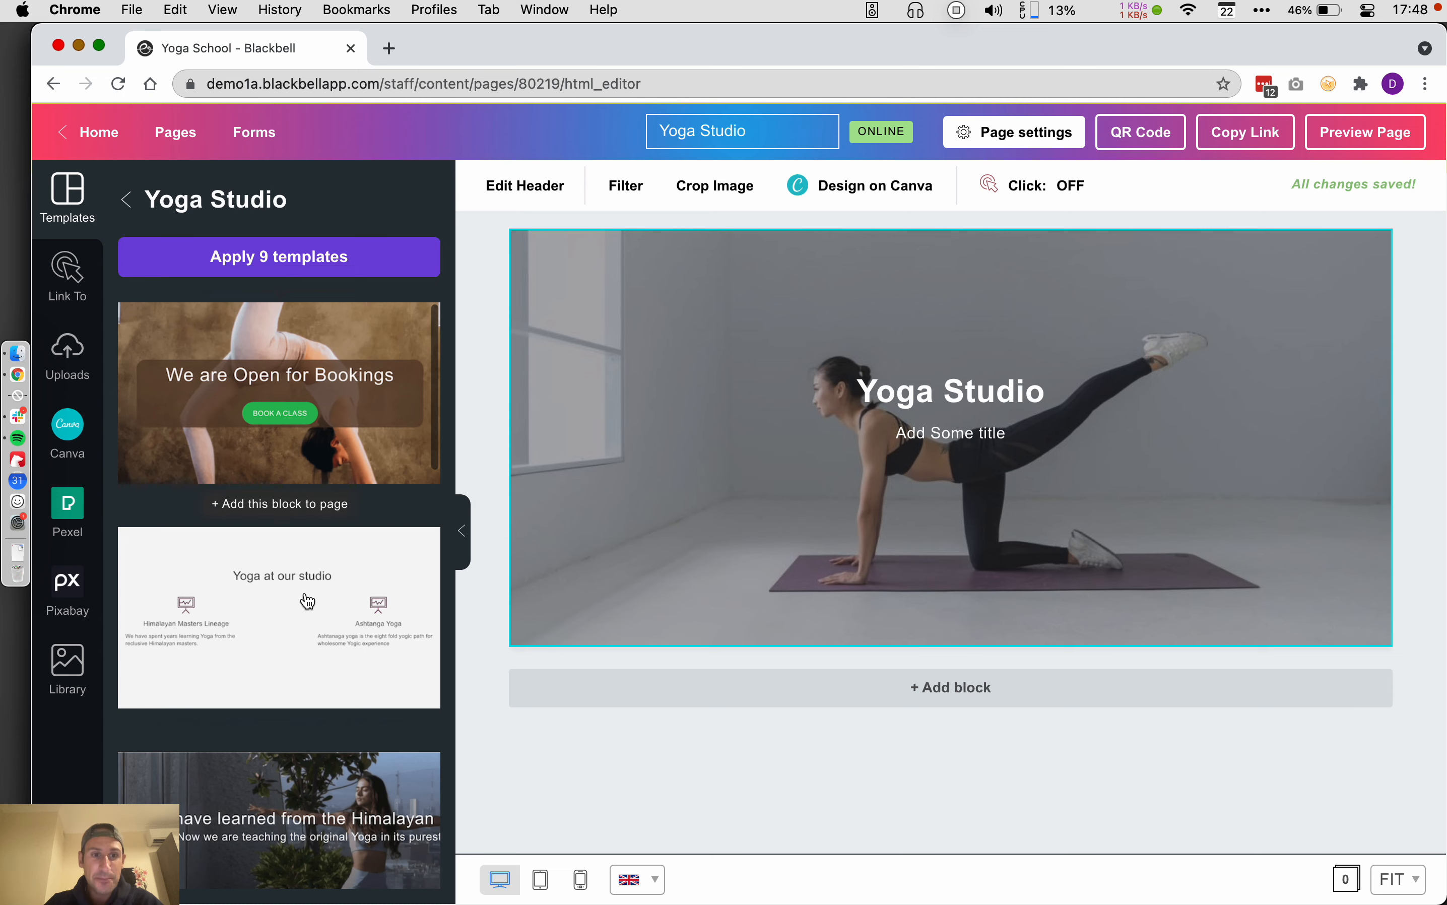
scroll(308, 527, down, 4)
scroll(305, 598, up, 4)
click(312, 440)
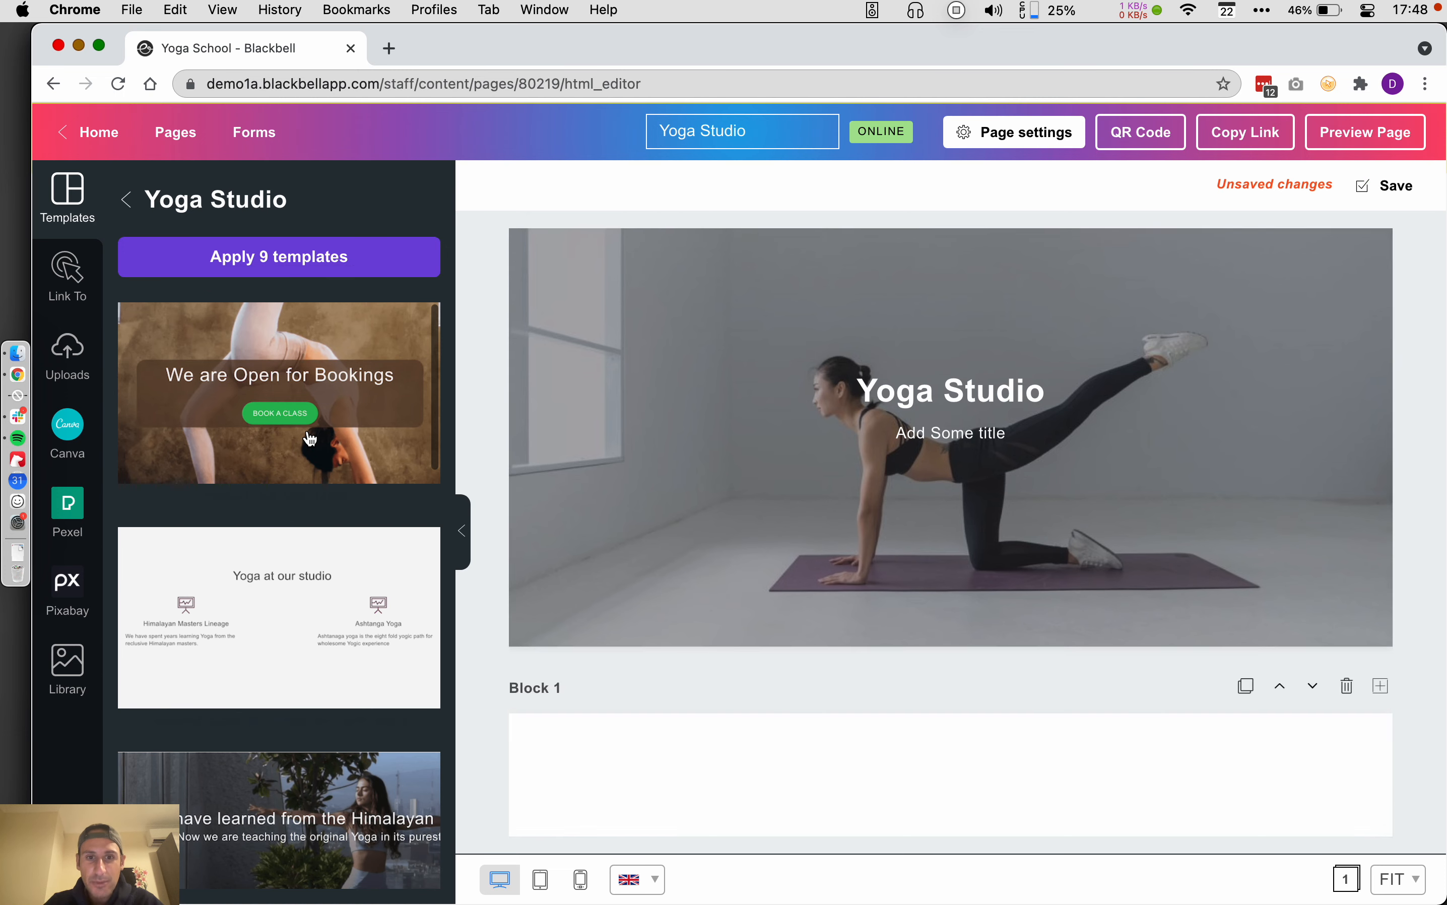
click(300, 612)
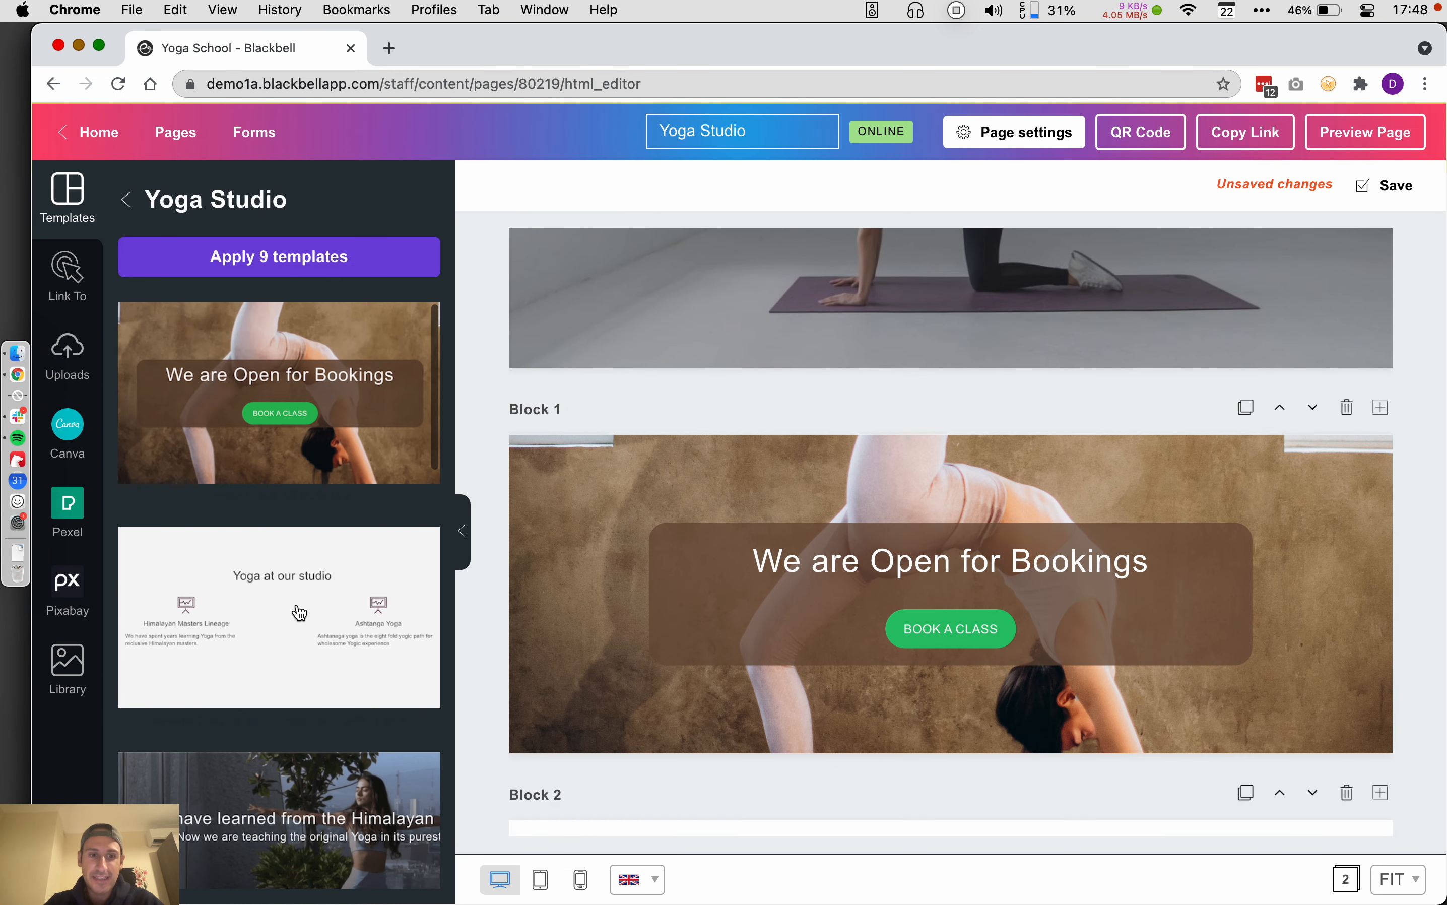
click(305, 775)
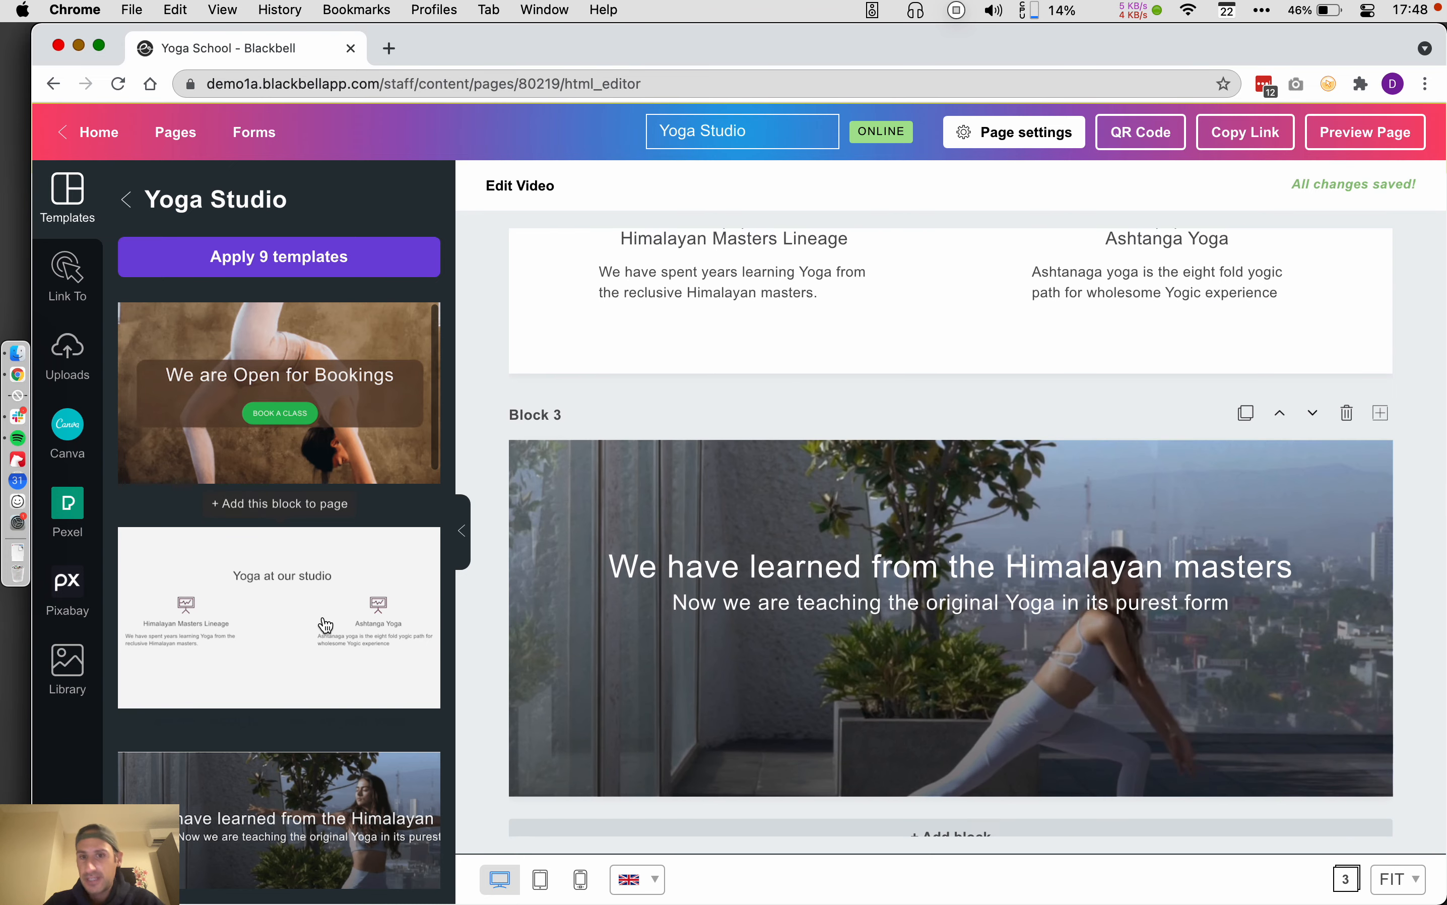
Step: Move the "We are Open for Bookings" block below the "Yoga at our studio" block
scroll(762, 565, up, 15)
scroll(768, 571, down, 5)
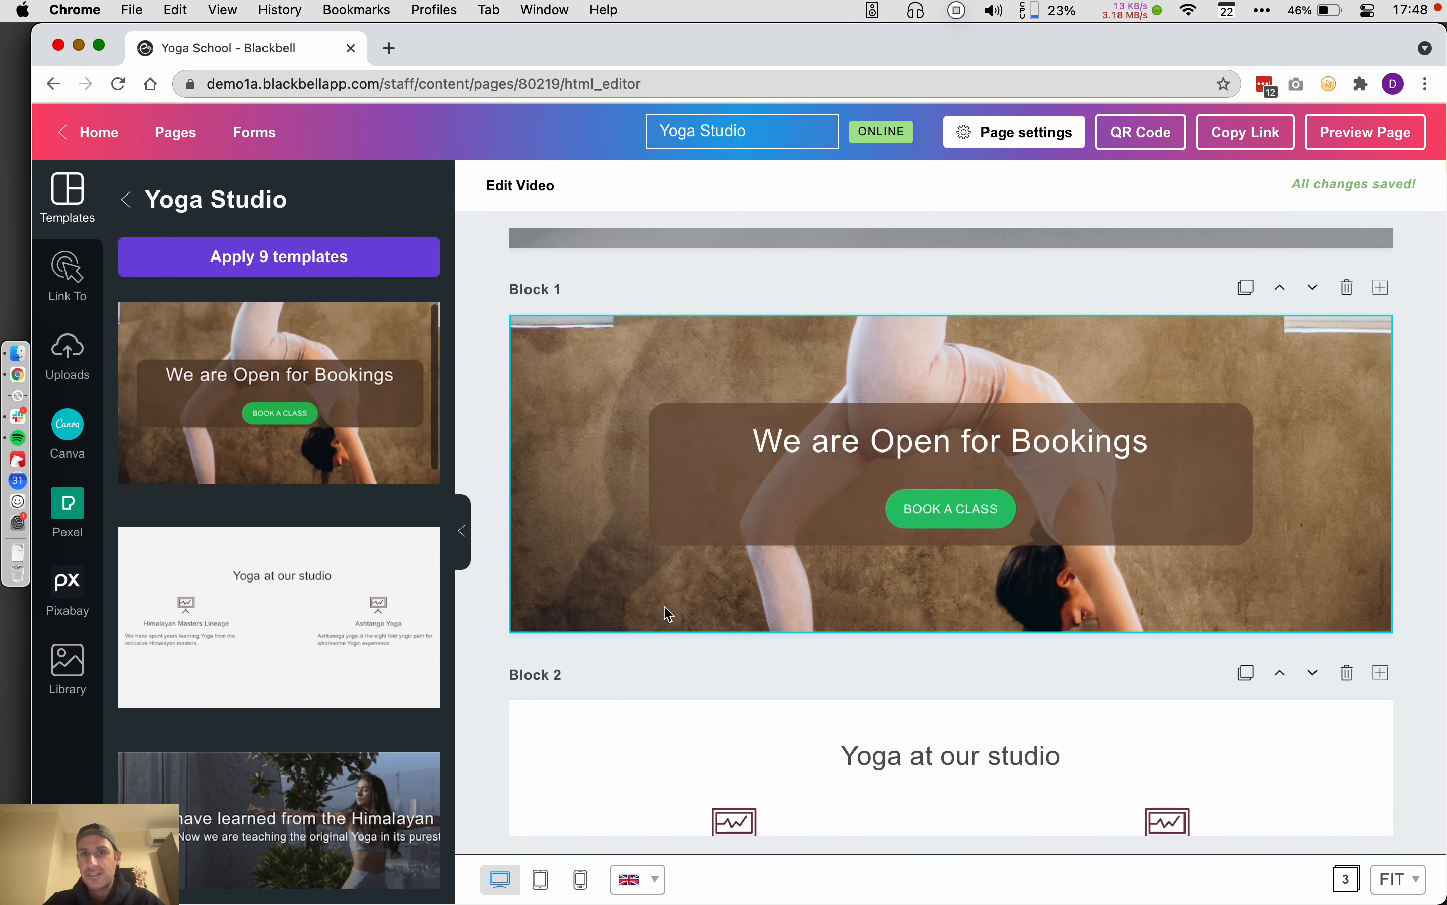
click(1315, 291)
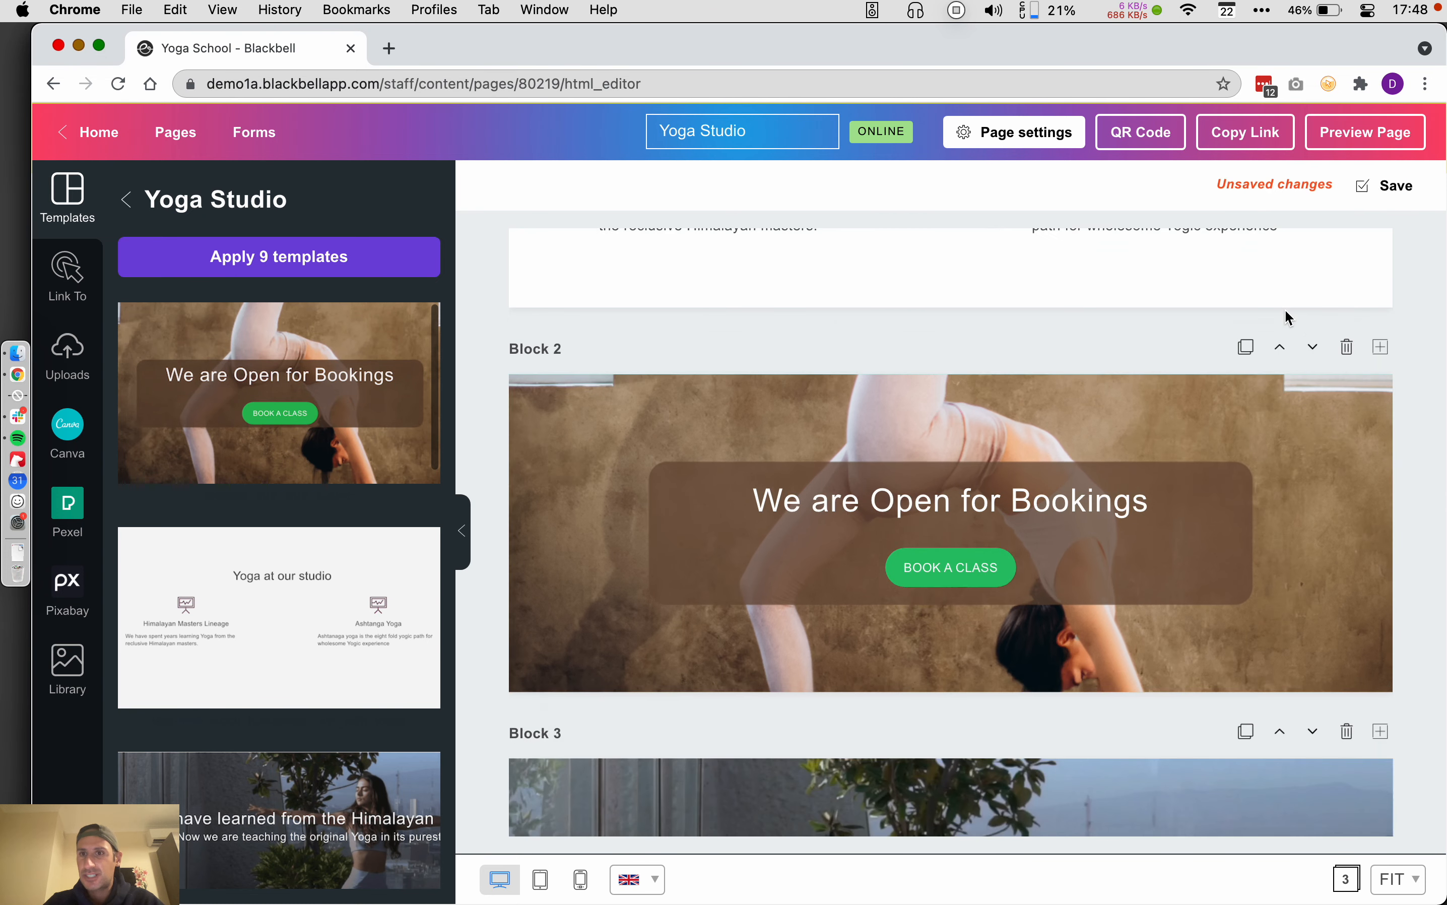
scroll(1017, 520, up, 5)
scroll(787, 527, down, 5)
scroll(909, 335, up, 4)
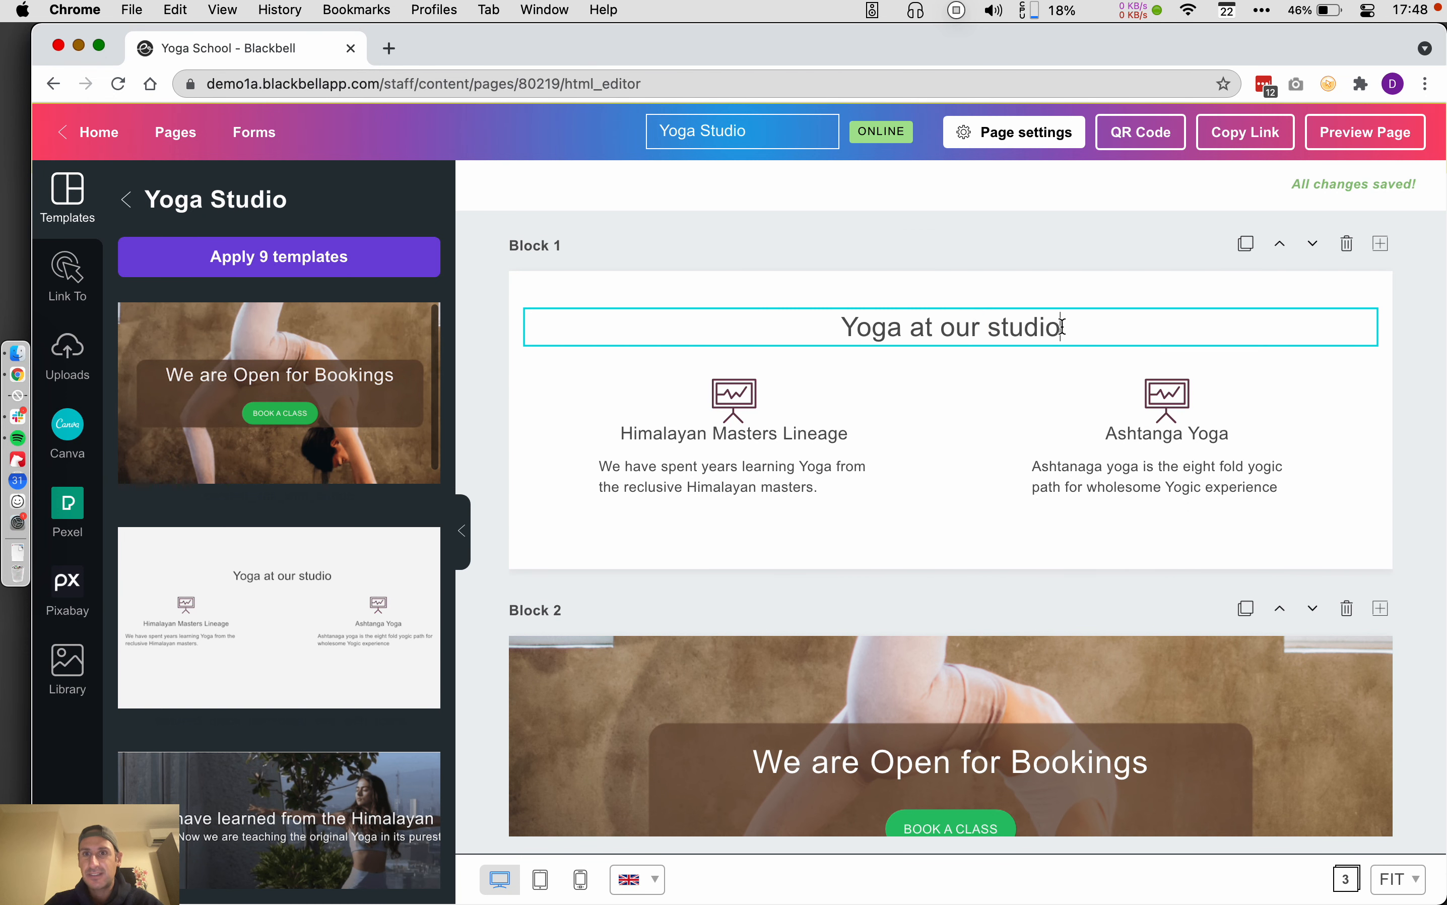
Step: Change the first block's heading to "Yoga at our studio in Paris" and save the page
click(1082, 327)
text(on)
key(BackSpace)
key(BackSpace)
key(BackSpace)
text(on NYC)
key(BackSpace)
key(BackSpace)
key(BackSpace)
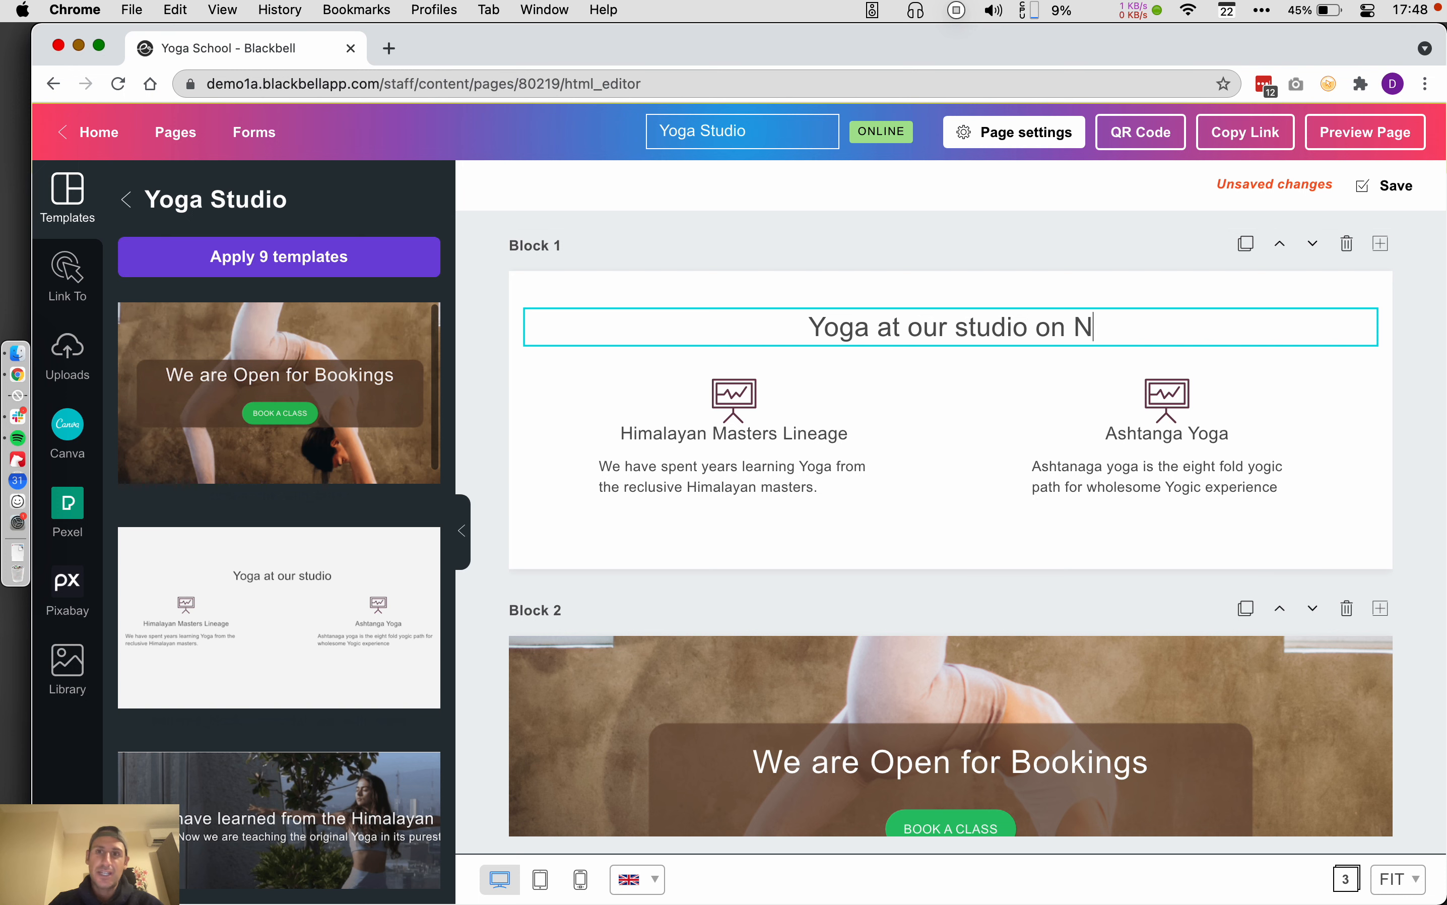
text(Paris)
click(1045, 327)
key(BackSpace)
text(i)
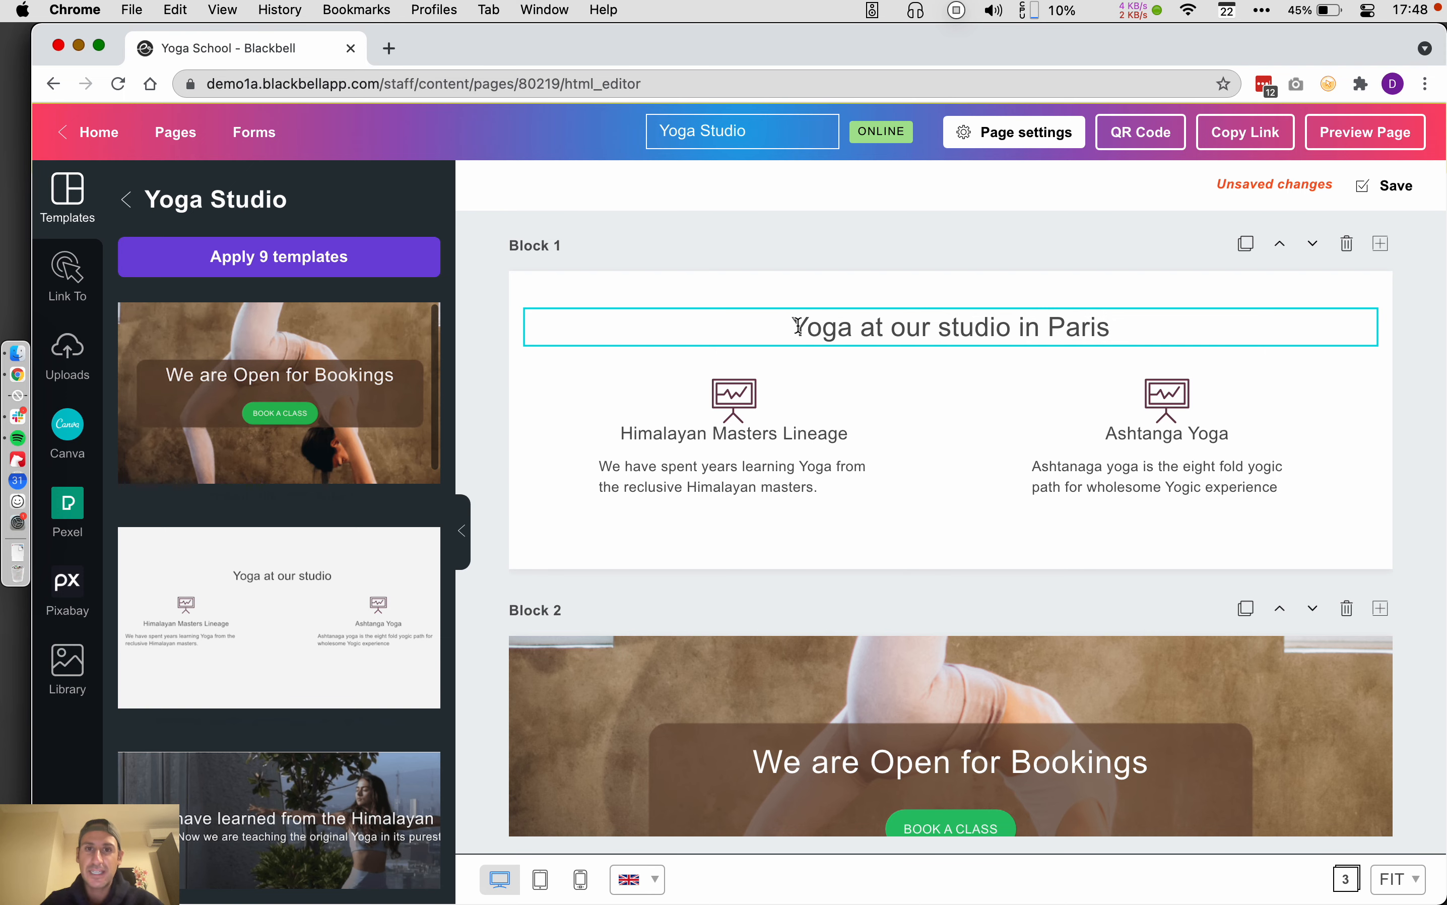
scroll(718, 419, down, 5)
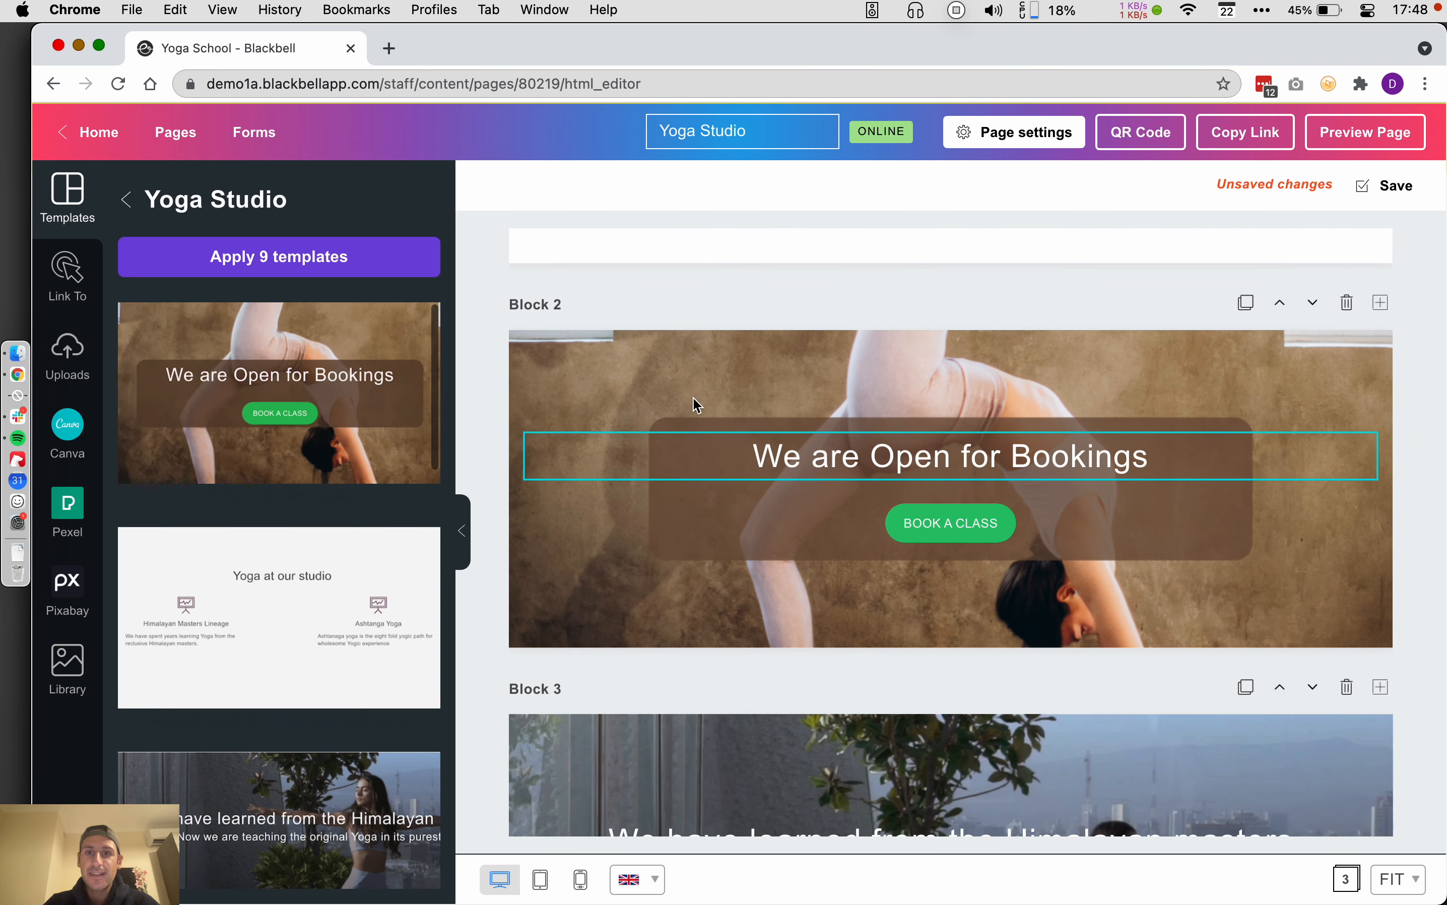
click(968, 277)
click(1383, 187)
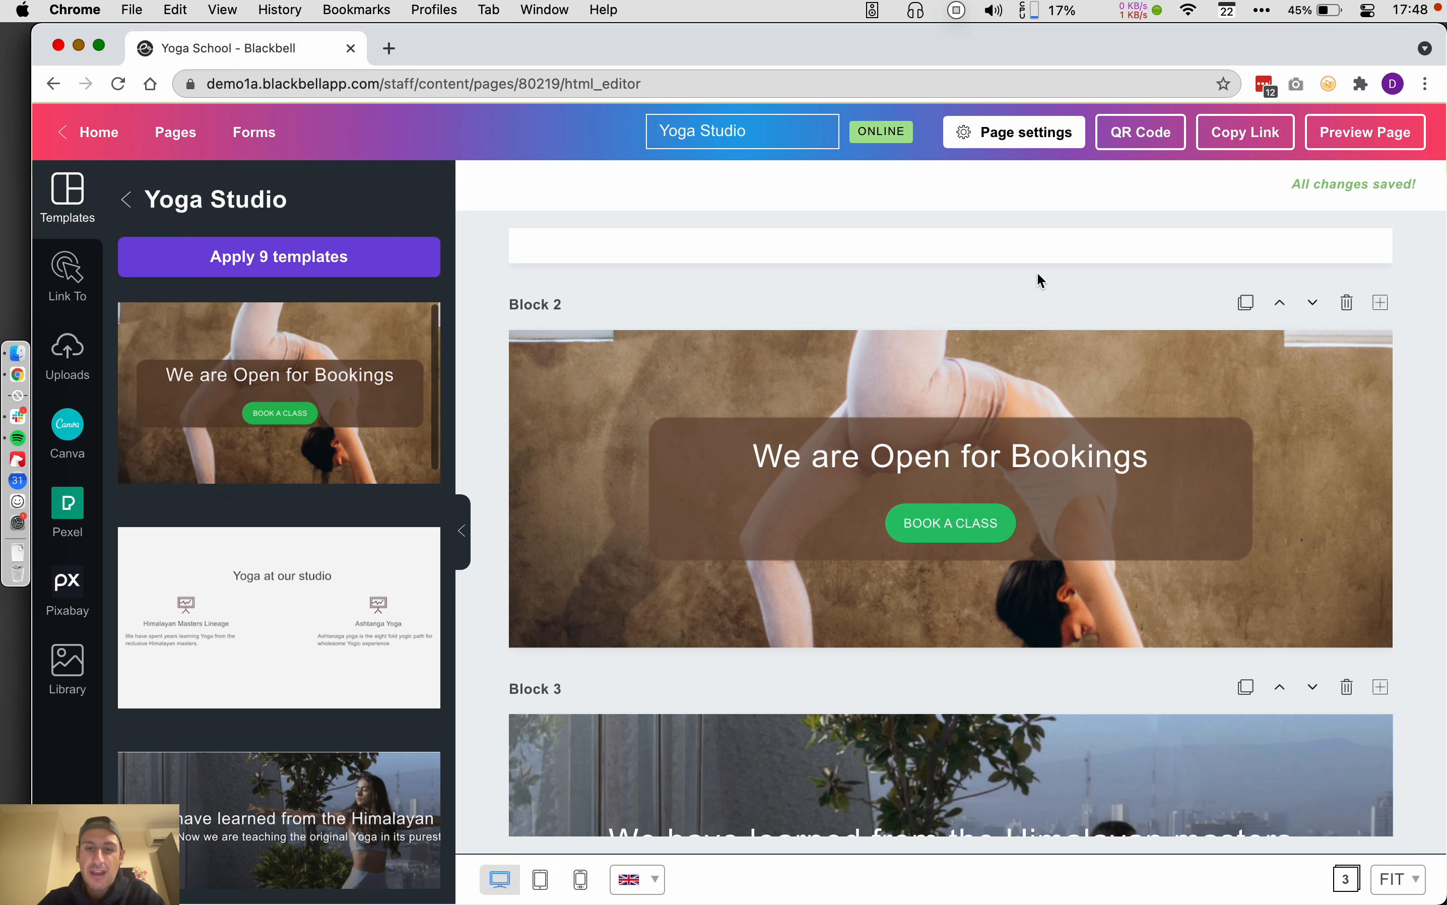
Step: Choose opening a form as the BOOK A CLASS button's click action and go to the form creation area
scroll(928, 393, down, 3)
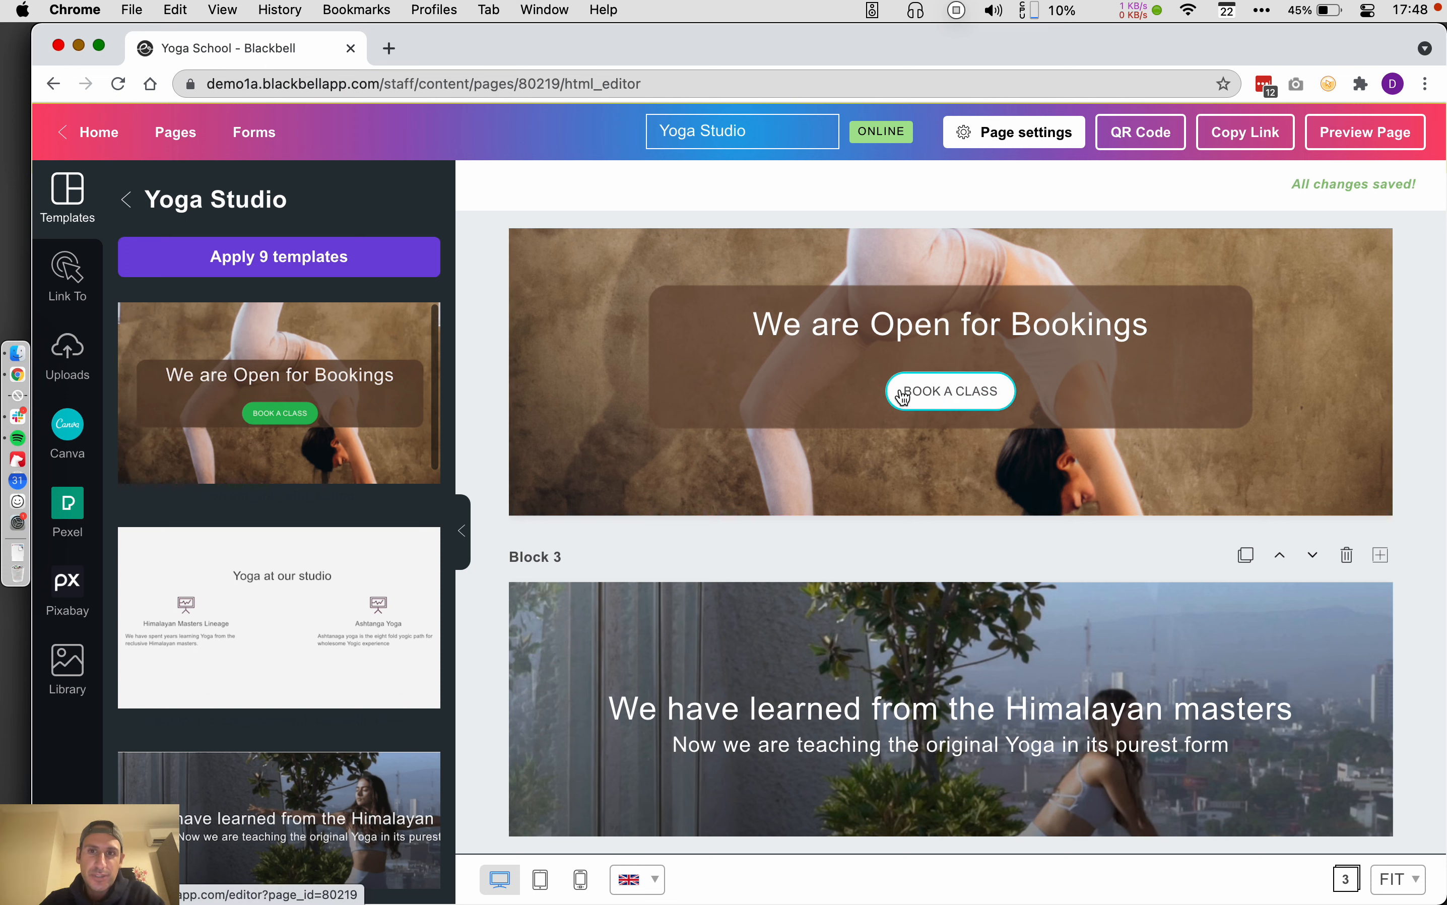
click(903, 398)
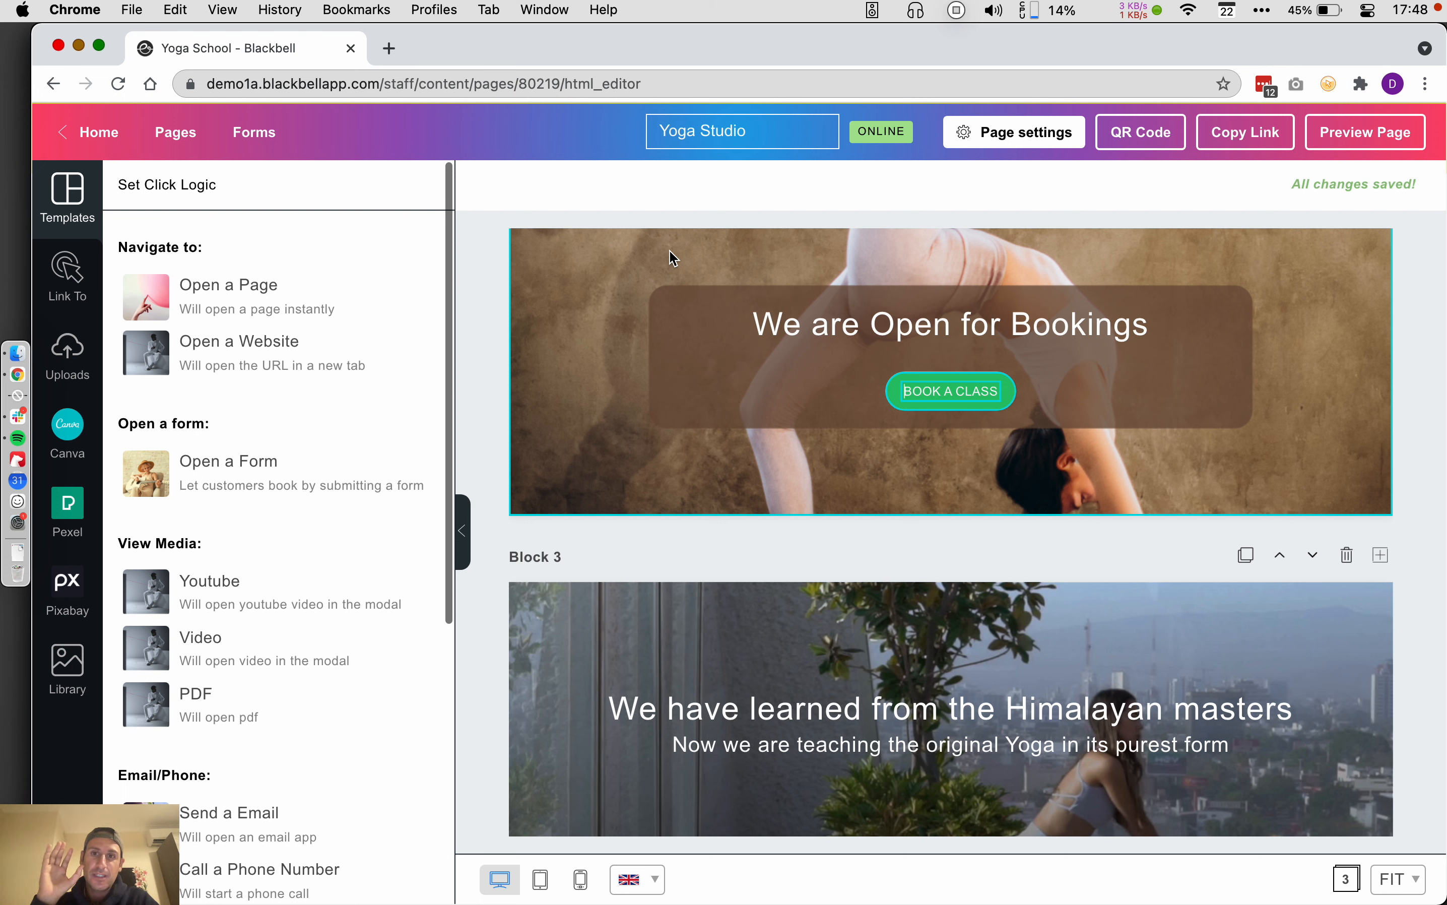
click(284, 475)
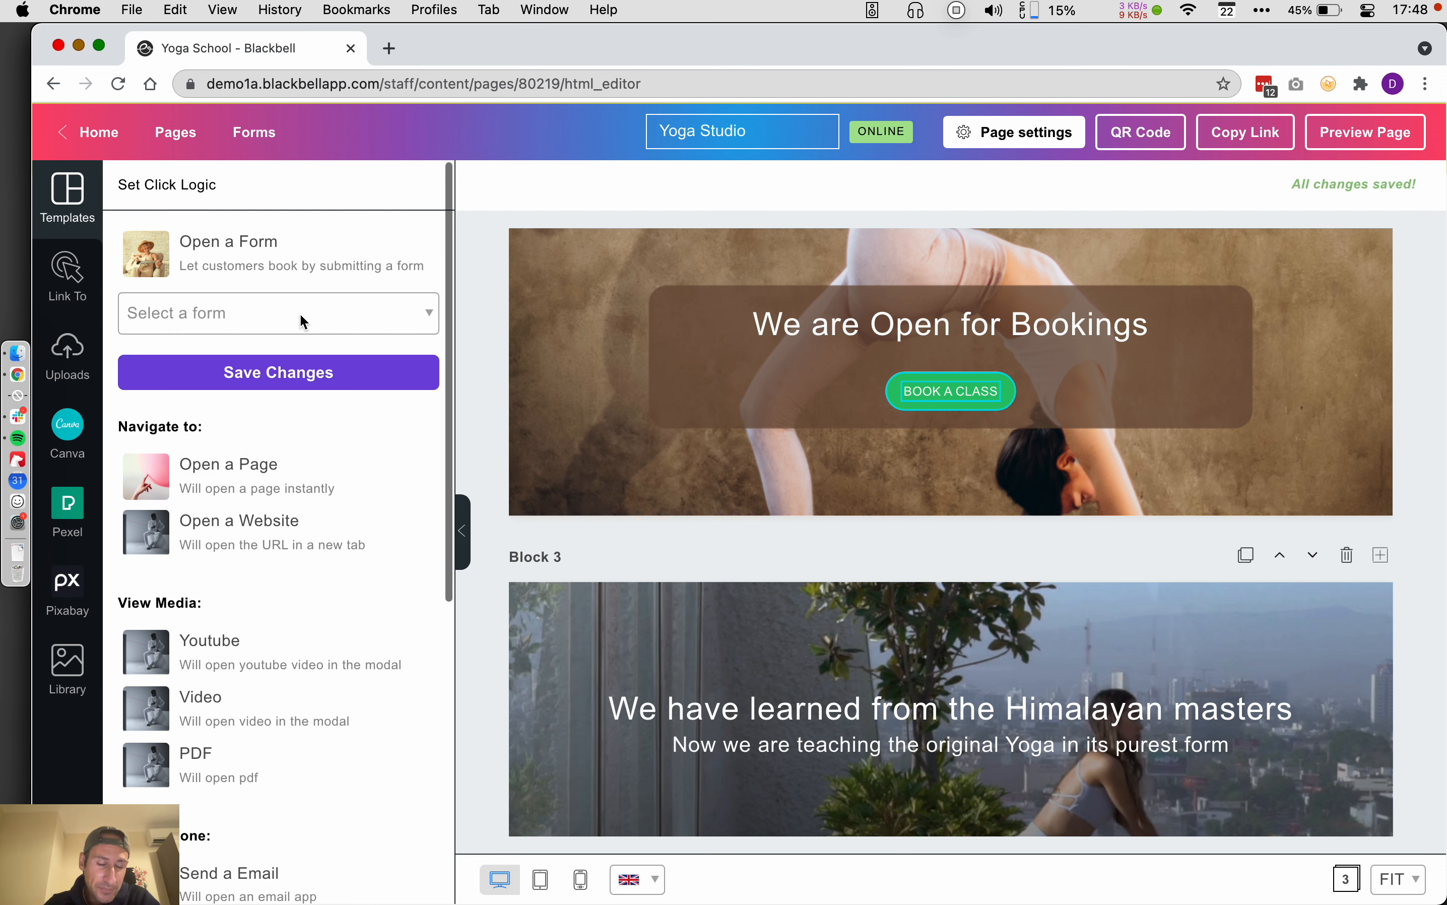
click(319, 326)
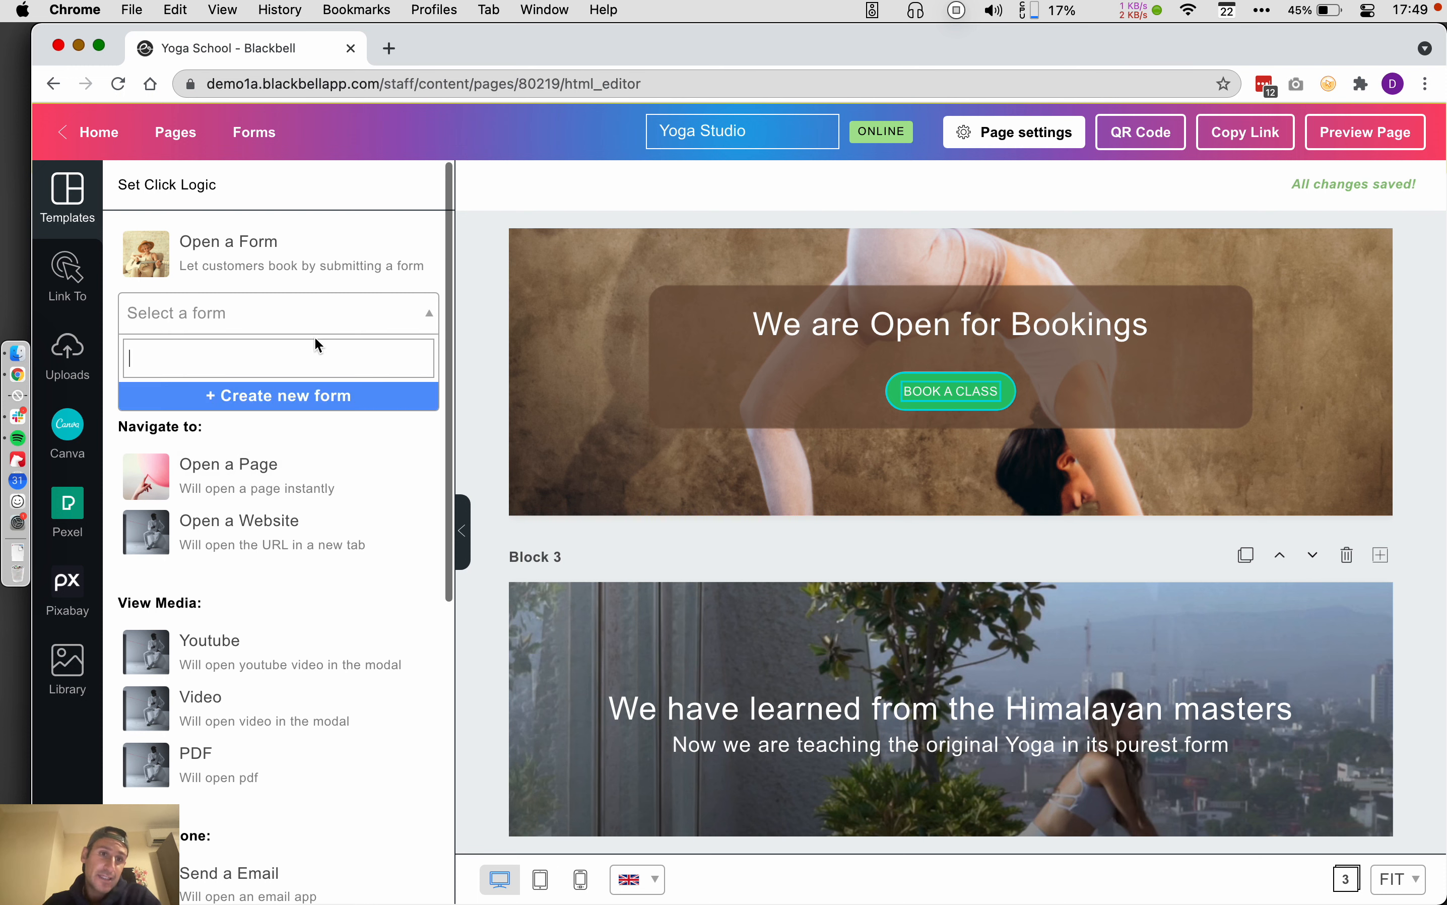
click(304, 396)
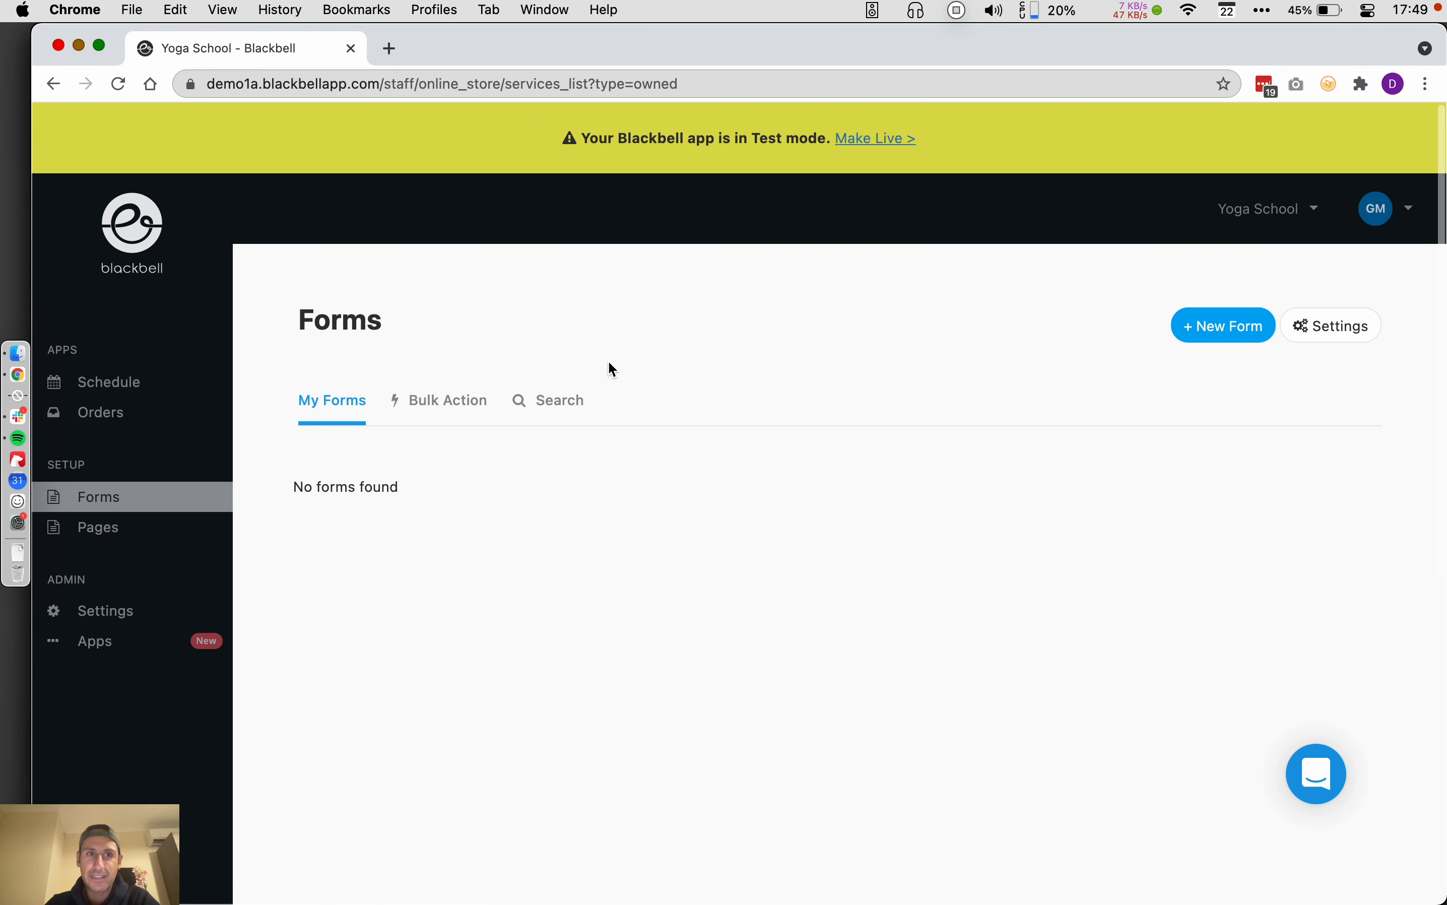
Step: Create a new form and add the Personal Details step from the Online Service Booking Form template
click(118, 527)
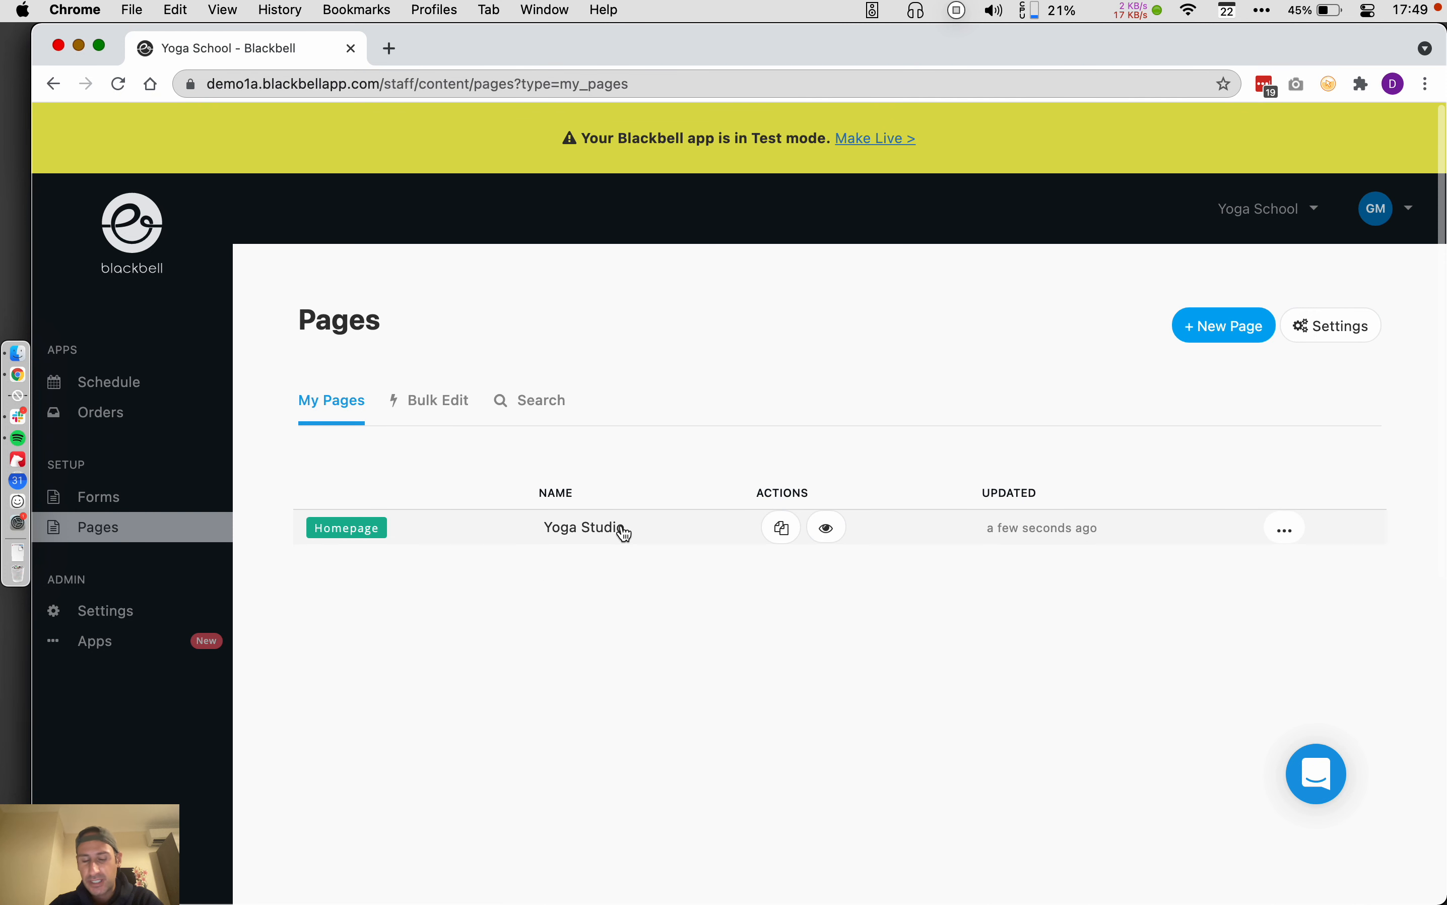
click(150, 496)
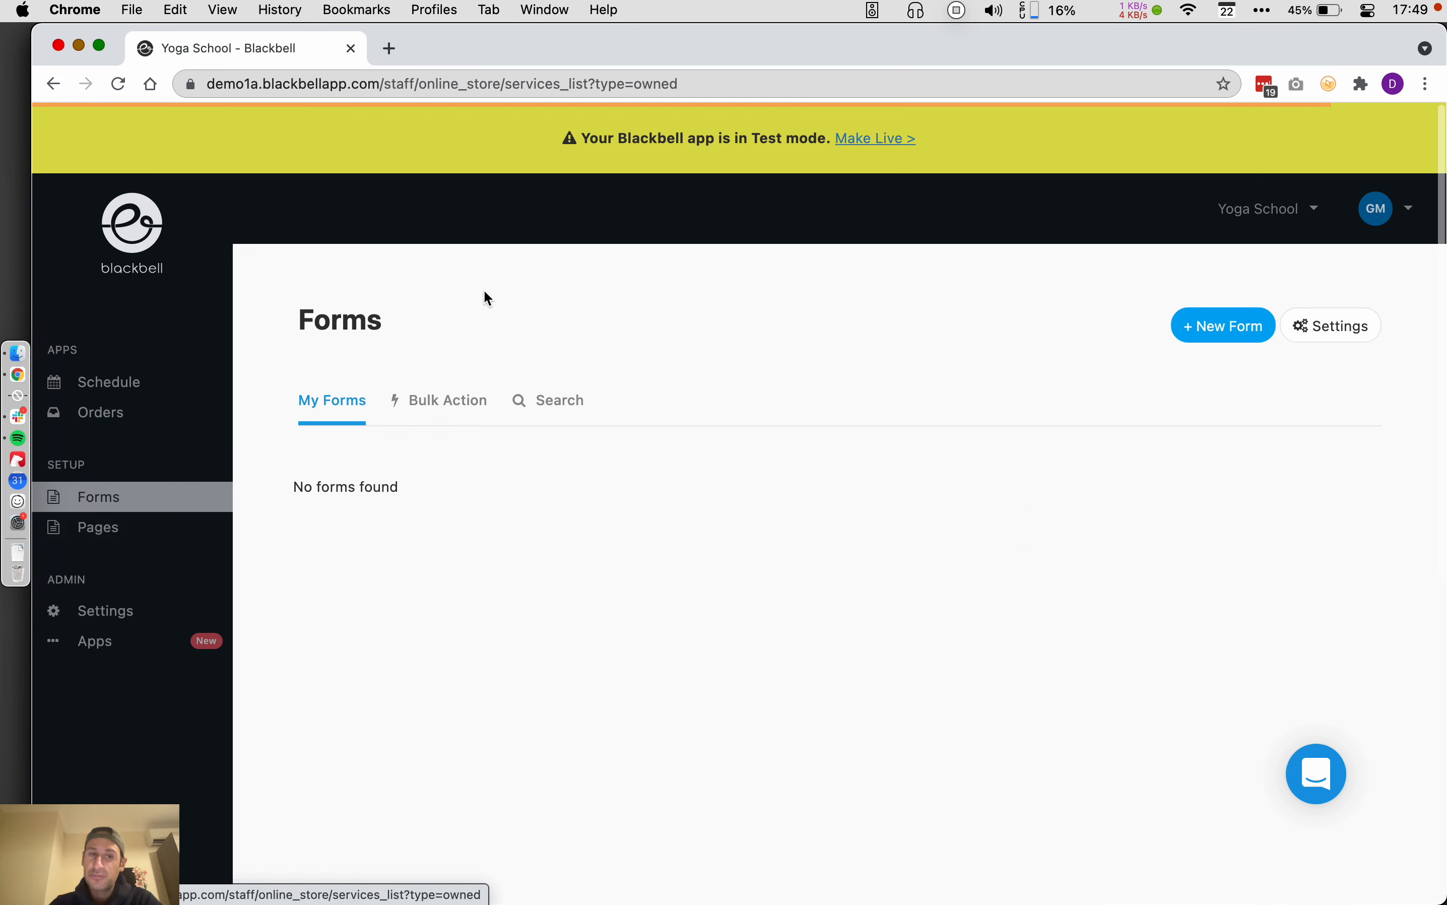
click(1185, 324)
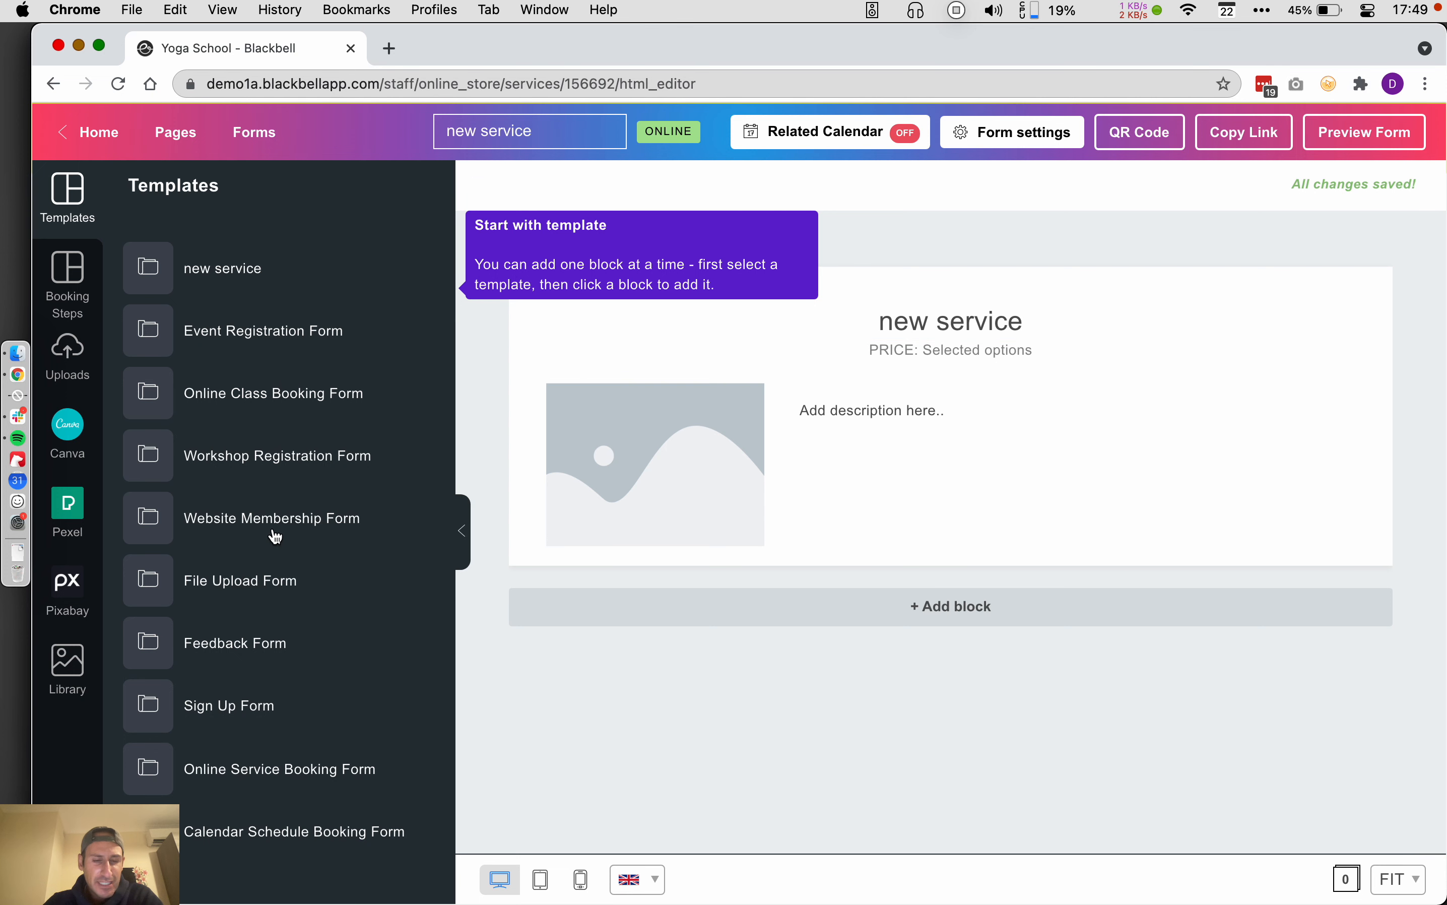
click(283, 763)
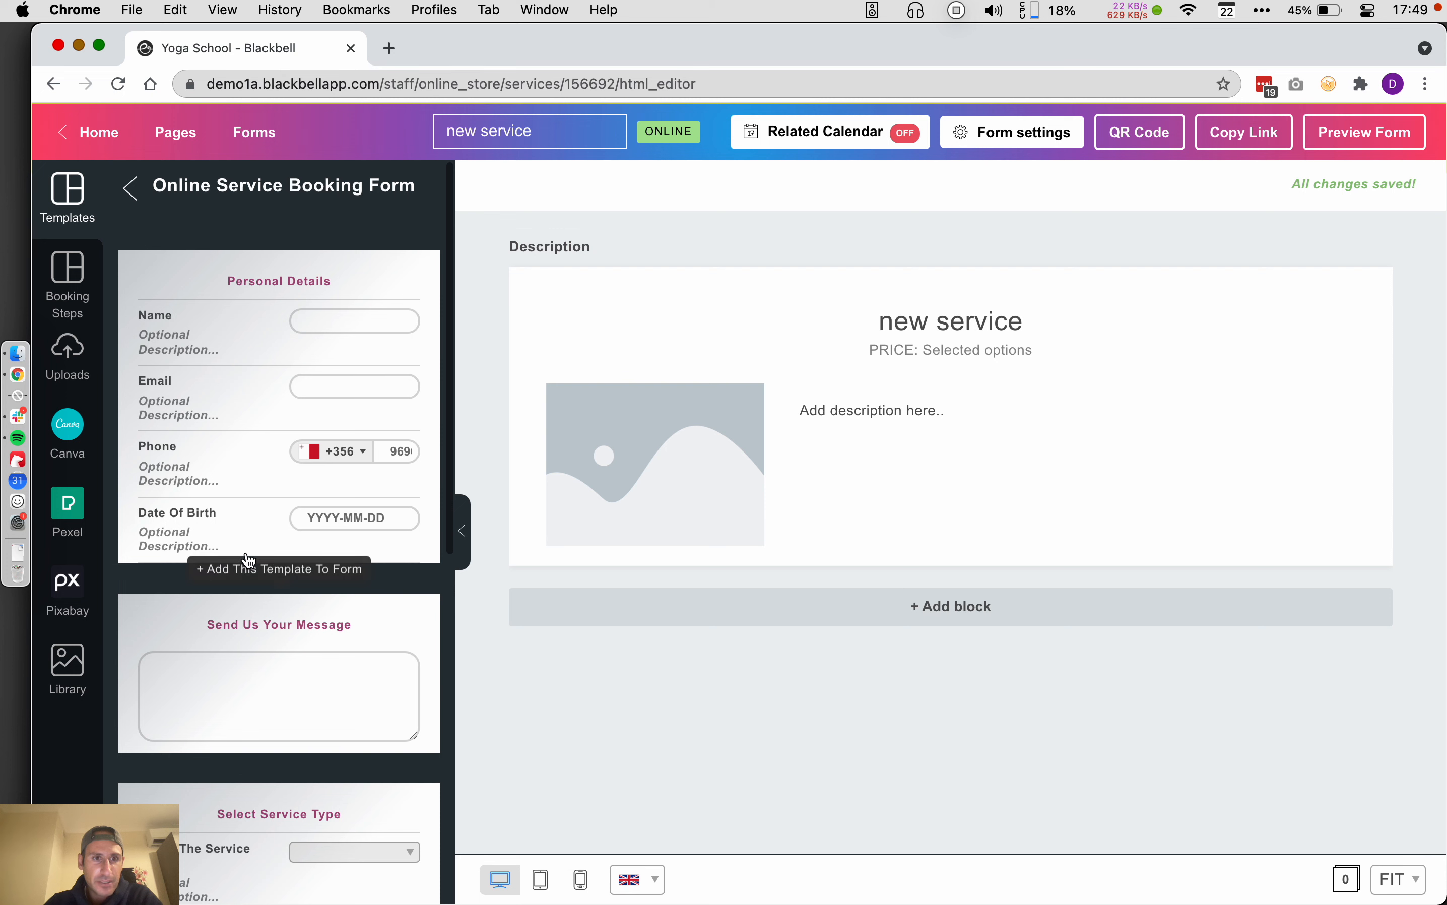
click(240, 407)
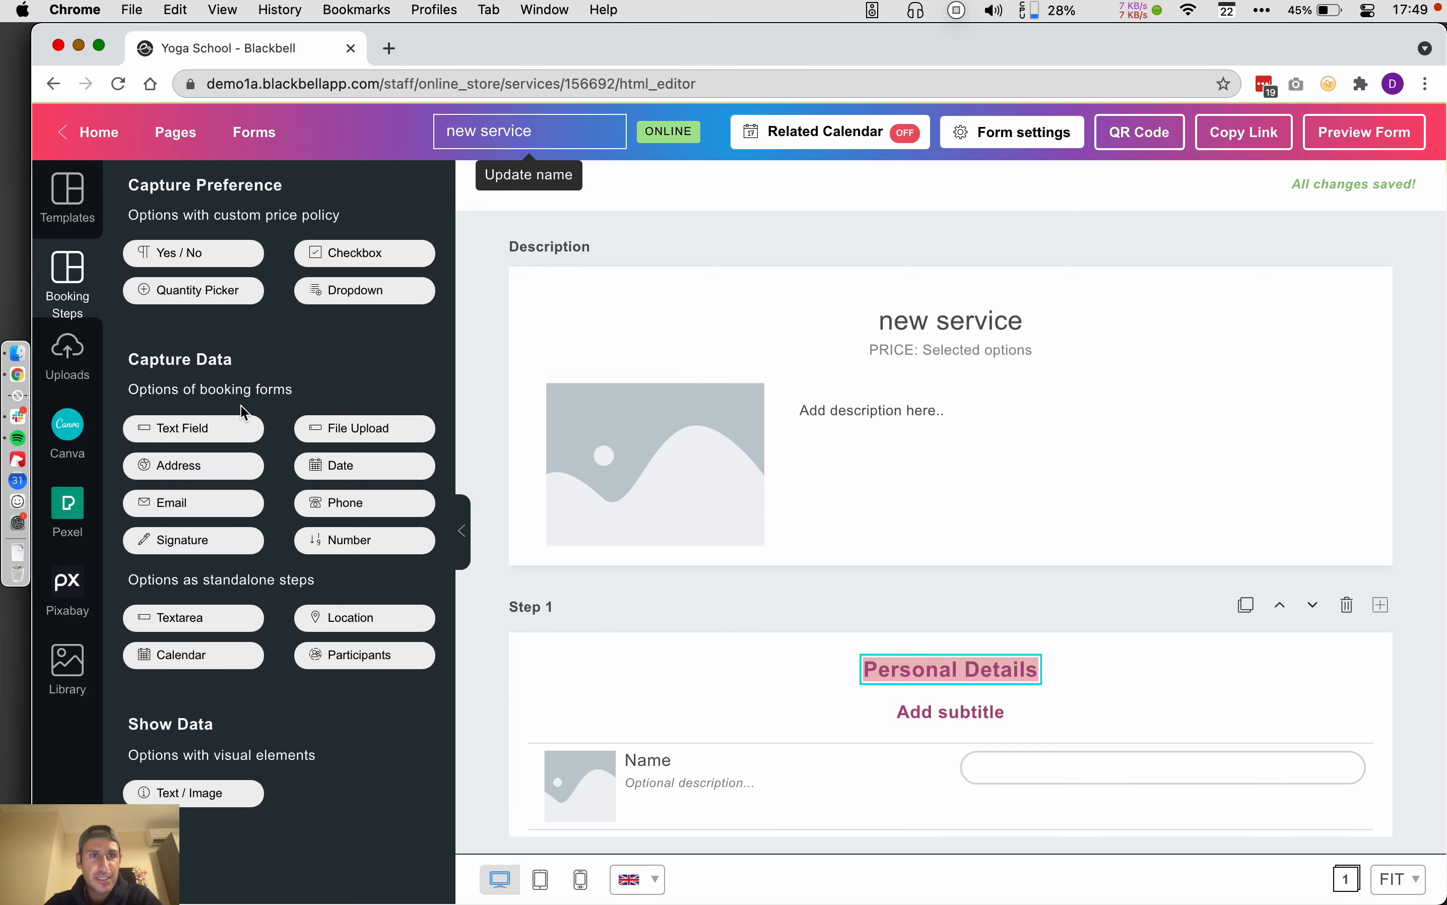
Step: Rename the form as "Book a Yoga Class"
double_click(514, 137)
click(513, 136)
text(Book )
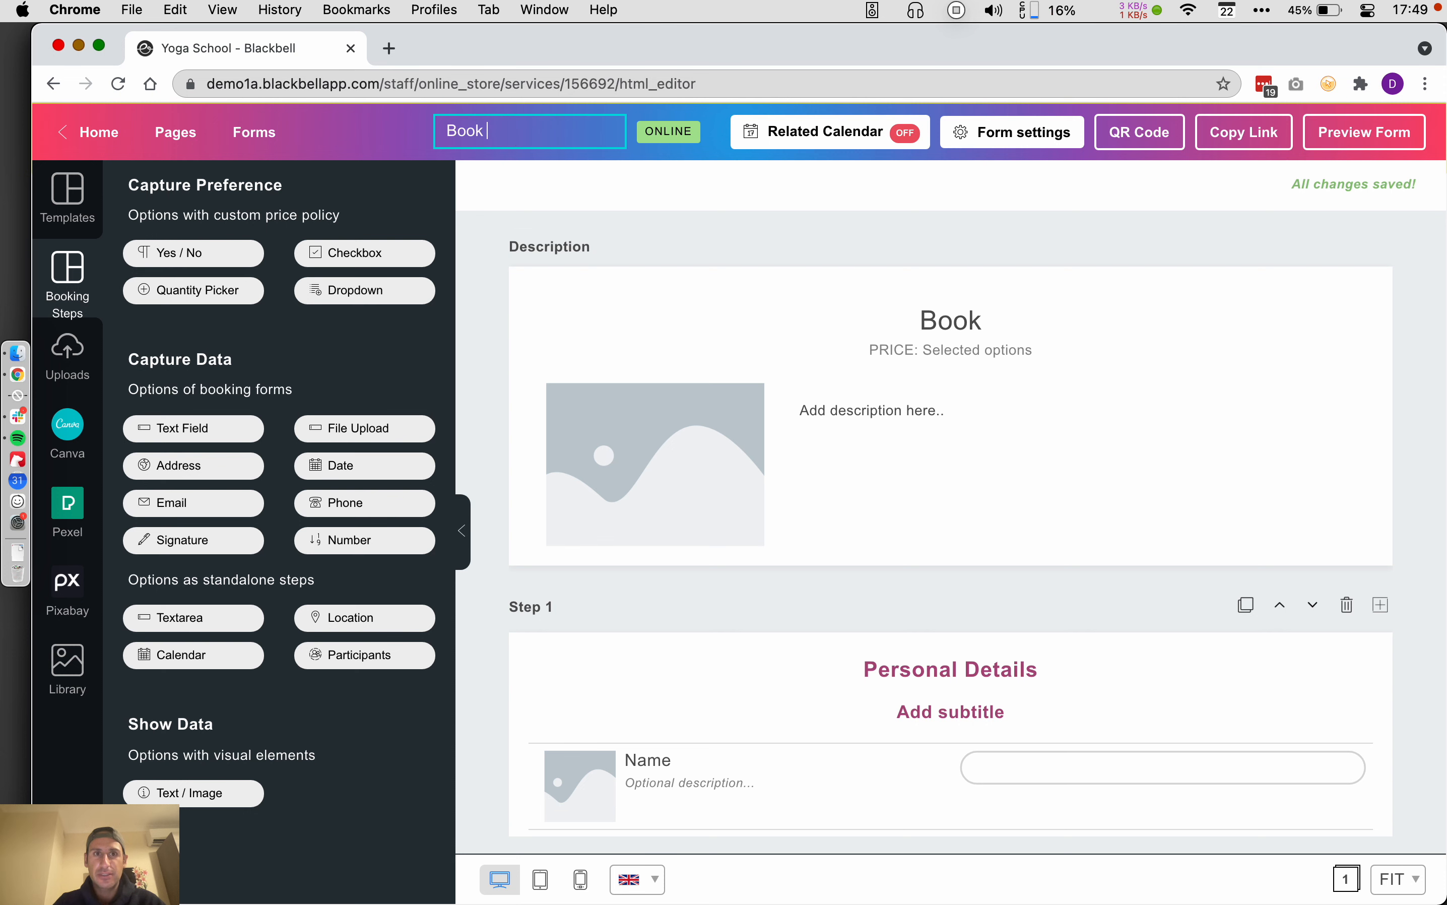
text(a Yoga Class)
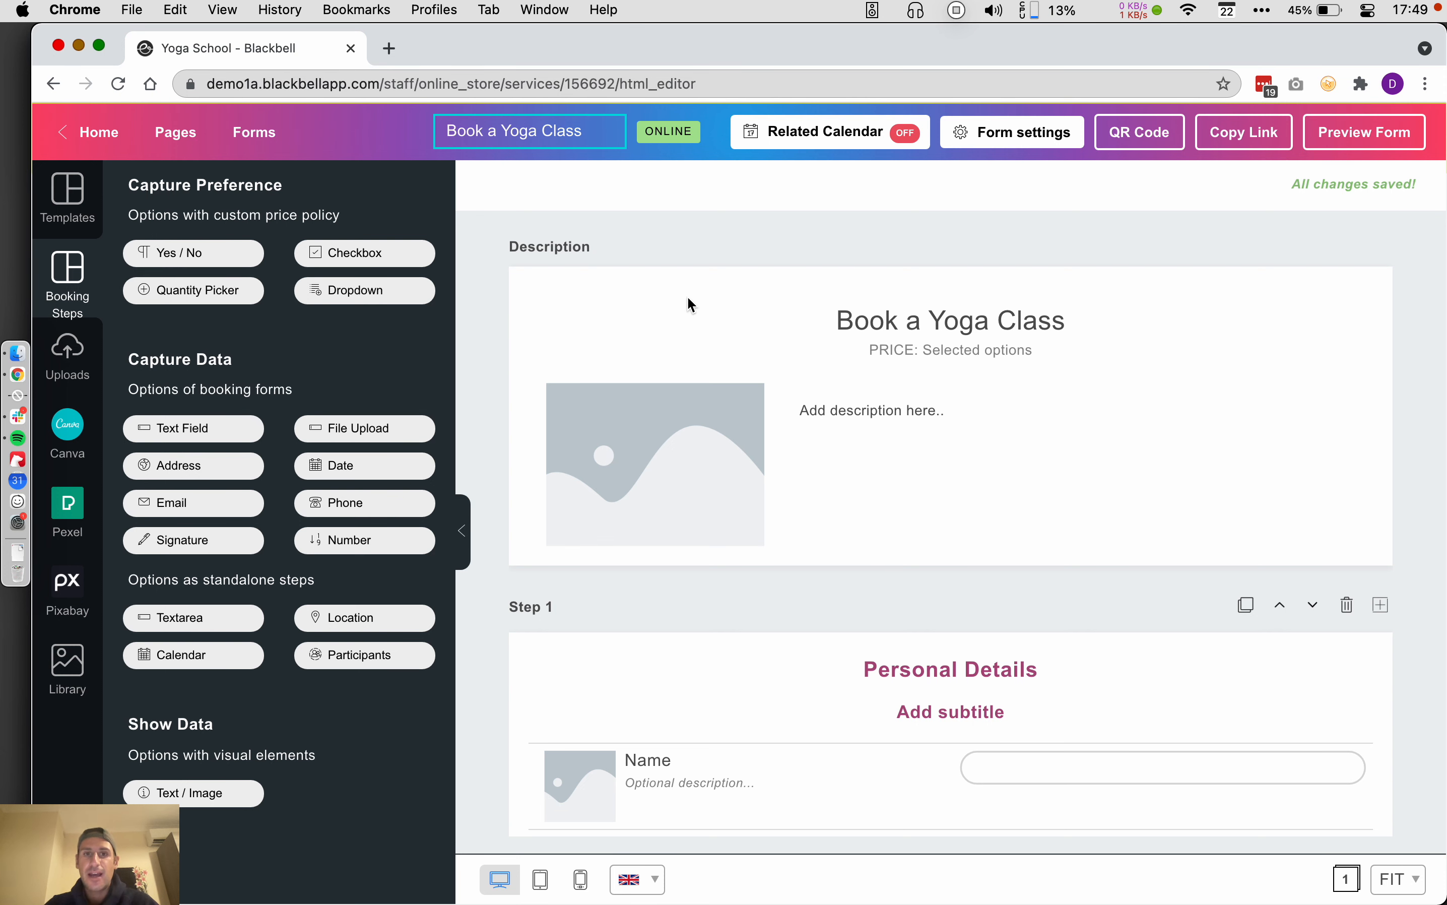
Step: Fill the form description's image placeholder with the recently used photo of the woman on the yoga mat
scroll(686, 296, down, 2)
click(678, 344)
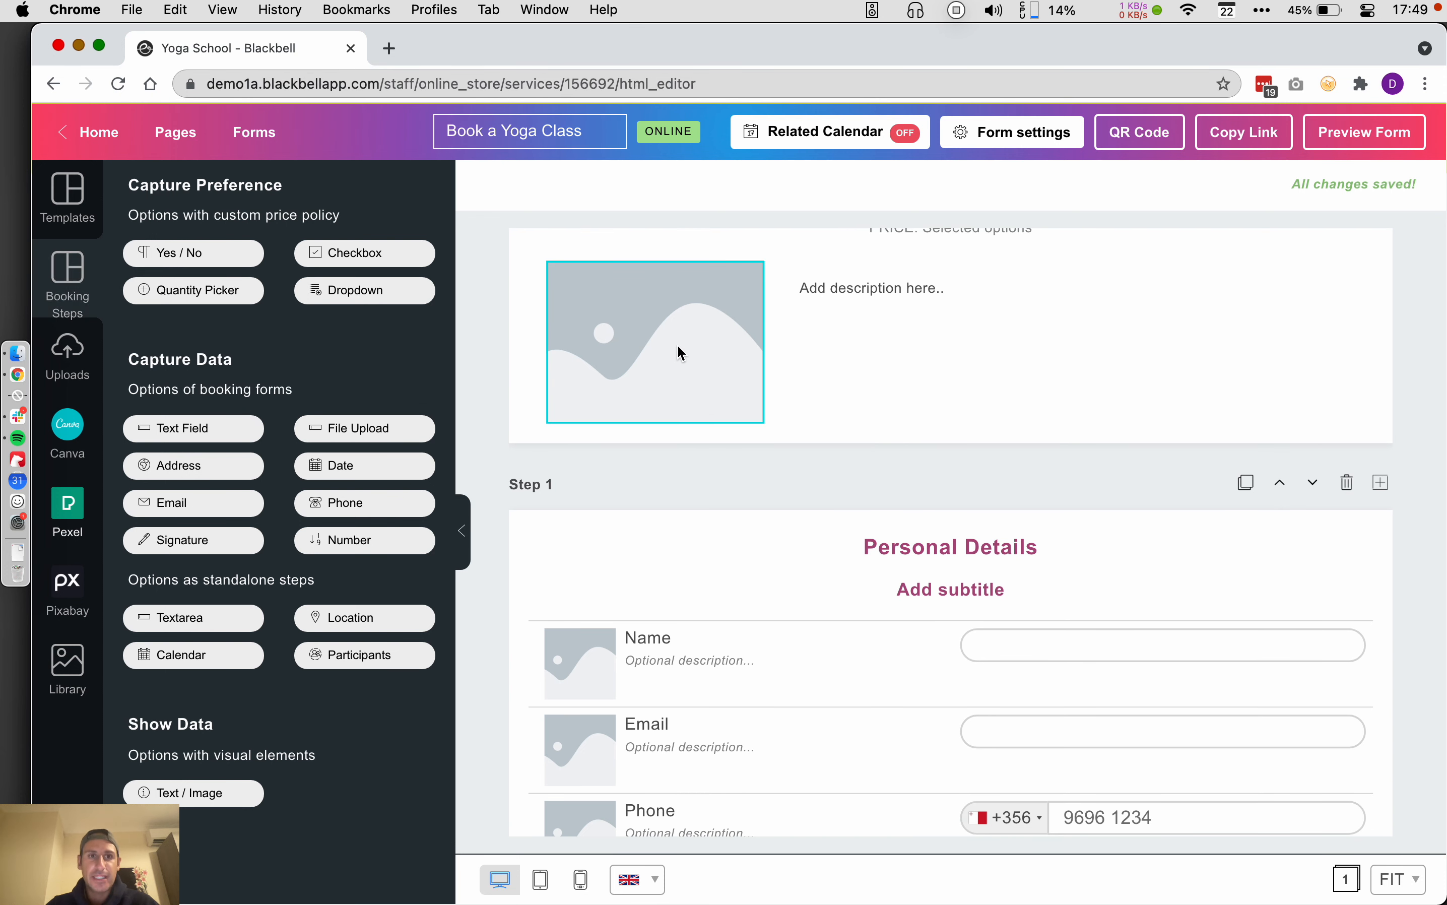
drag(251, 275, 658, 296)
scroll(805, 313, up, 2)
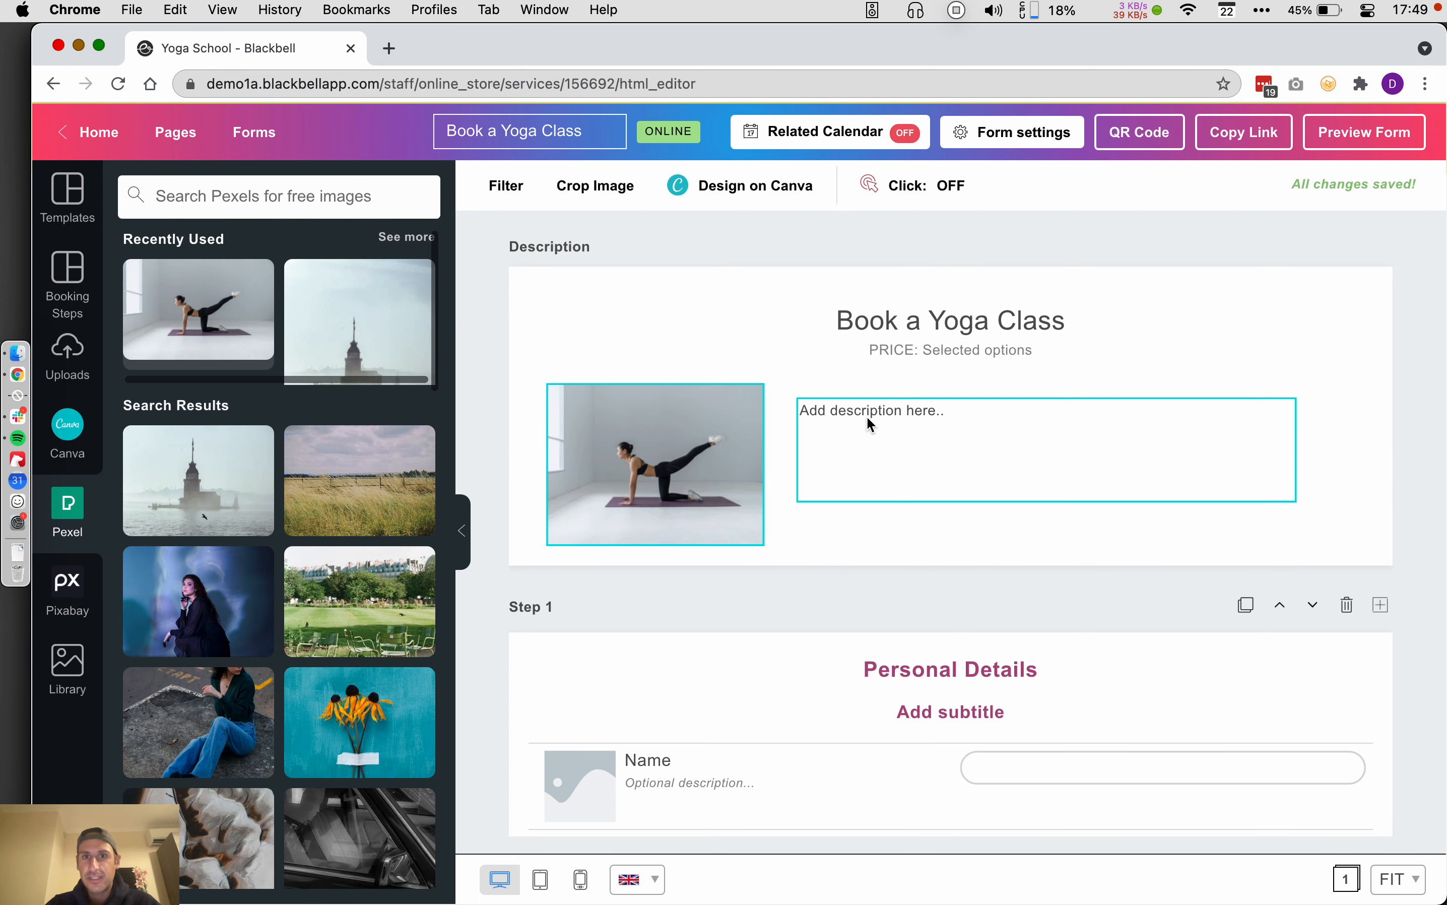
Step: Write "Here you can book your yoga class" as the form's description text
click(871, 428)
text(Here you can book your y)
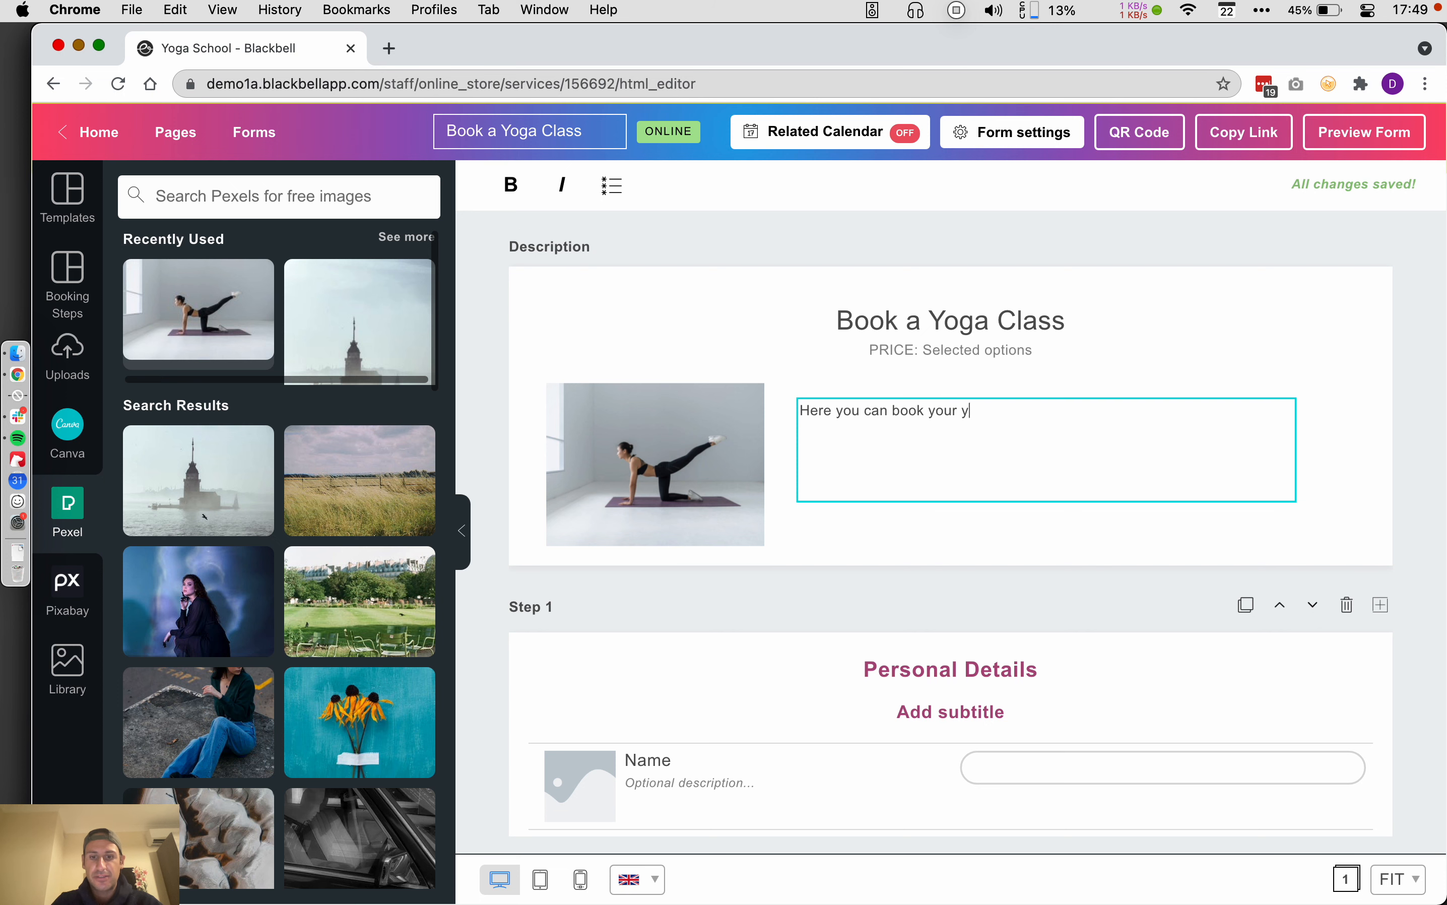
text(oga class)
Step: Delete the Date of Birth field from the Personal Details step
scroll(708, 453, down, 5)
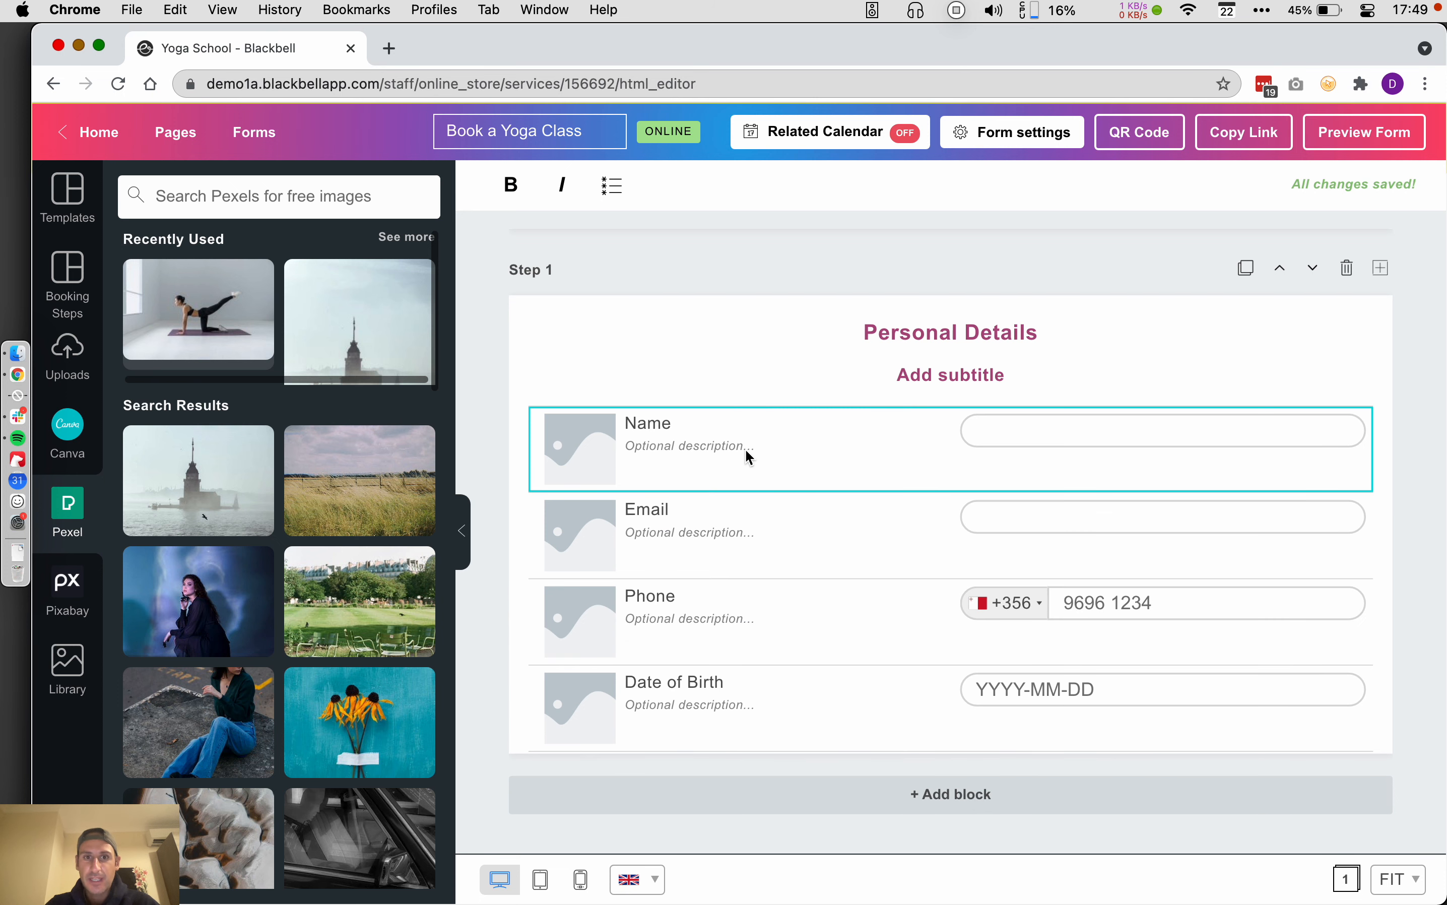
click(816, 703)
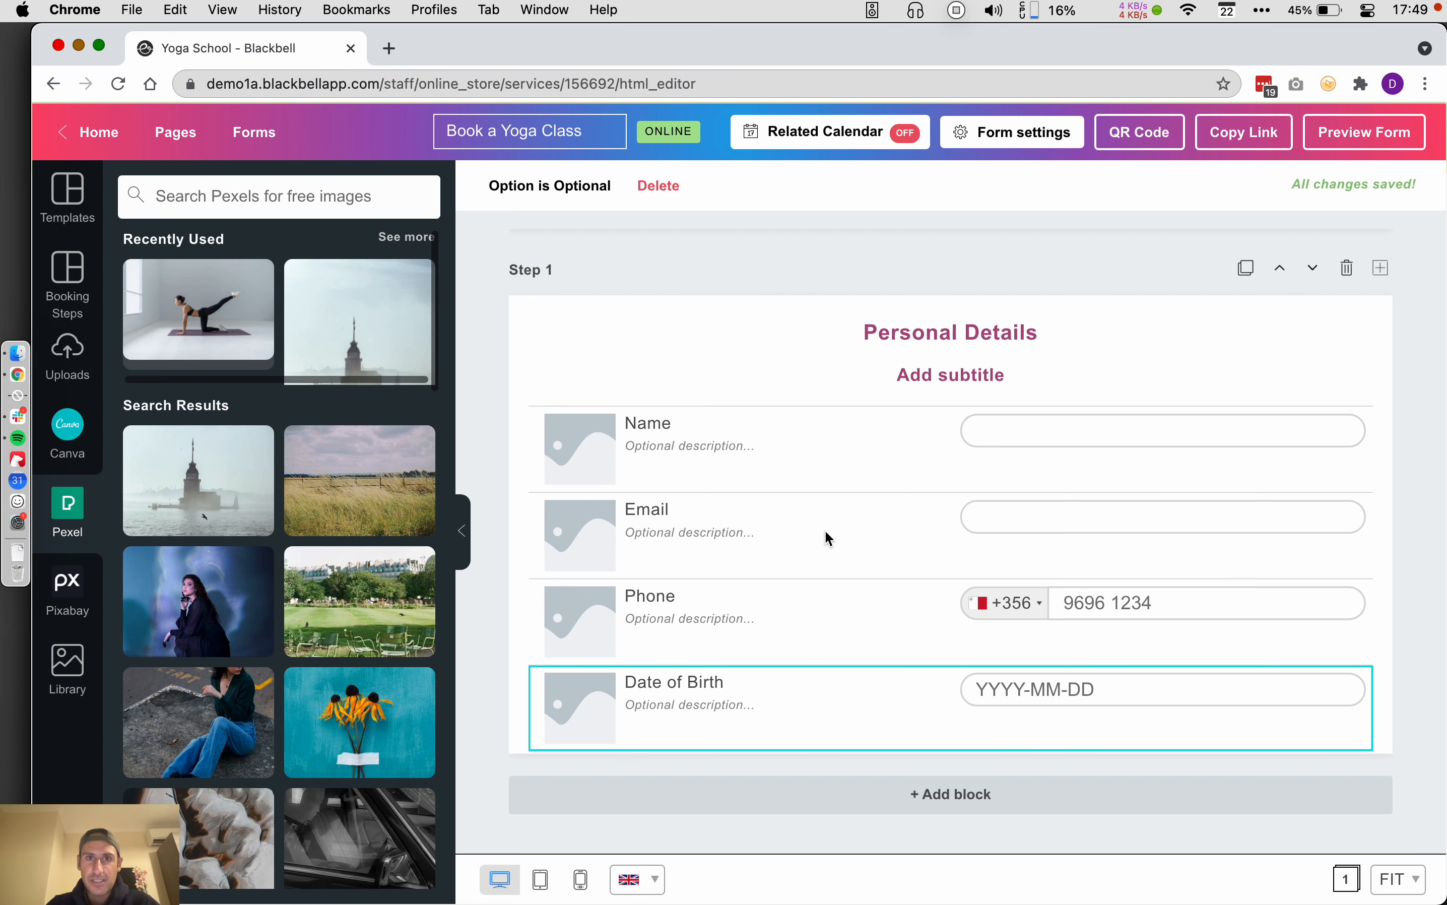
click(659, 186)
click(644, 403)
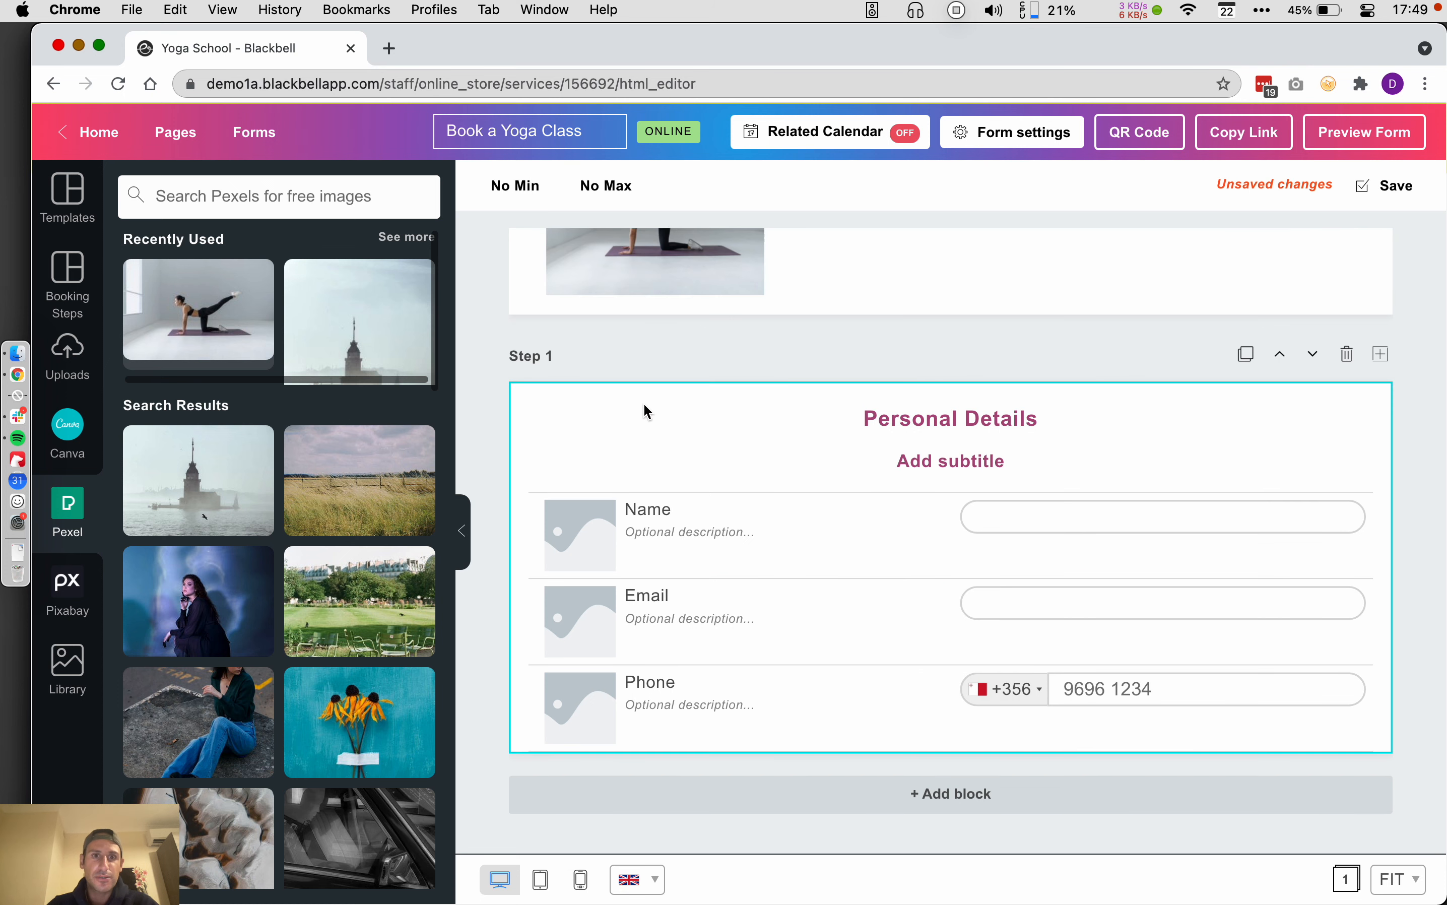
Step: Add a Yes/No option below the Phone field in Personal Details and label it "Are you a member?"
click(68, 284)
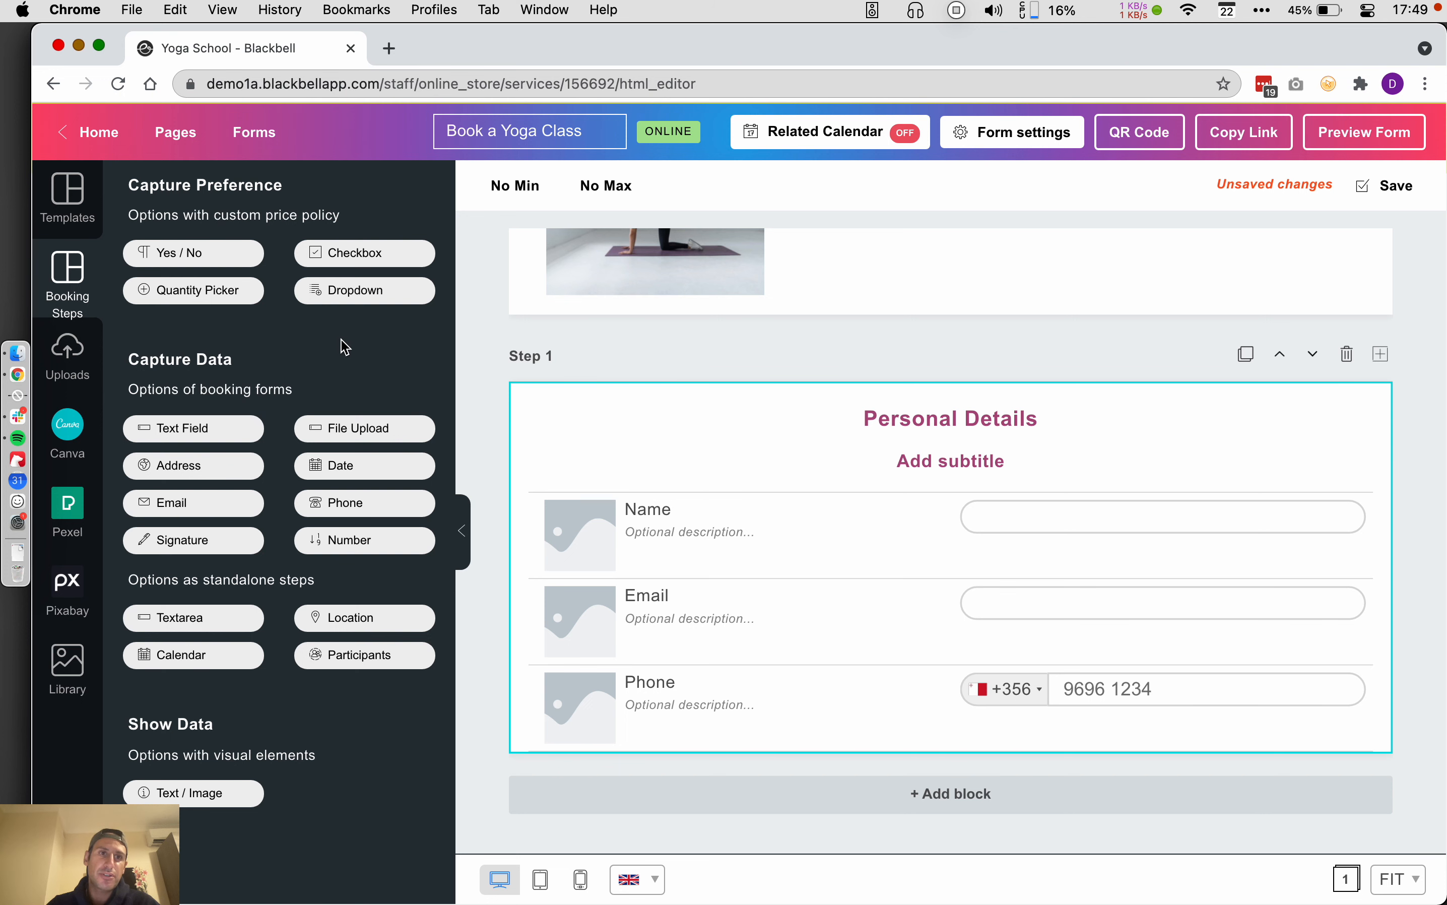
drag(261, 250, 709, 706)
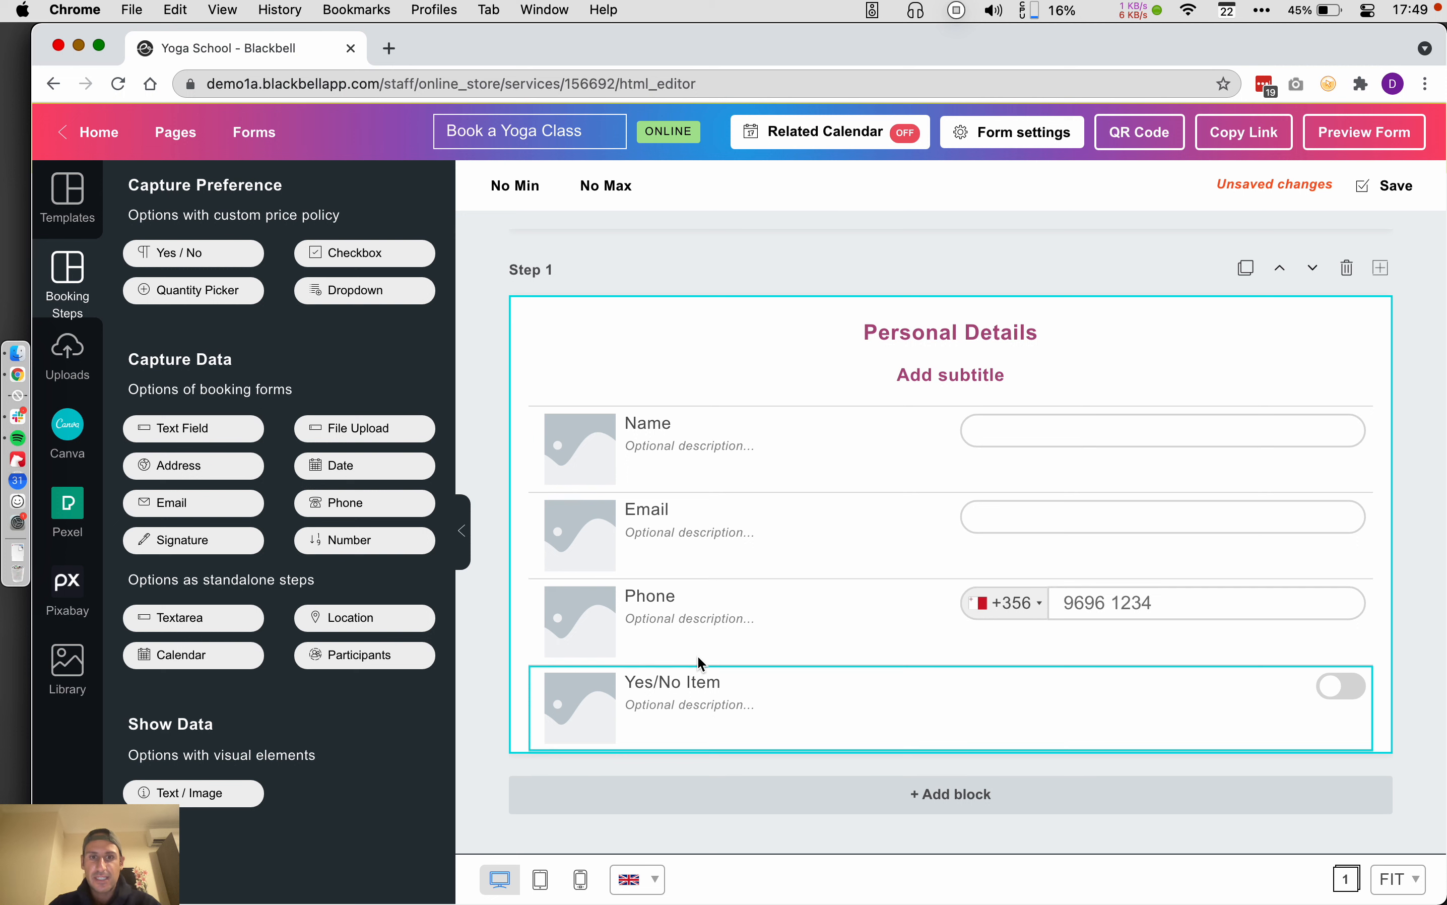
triple_click(711, 681)
text(Are you a member?)
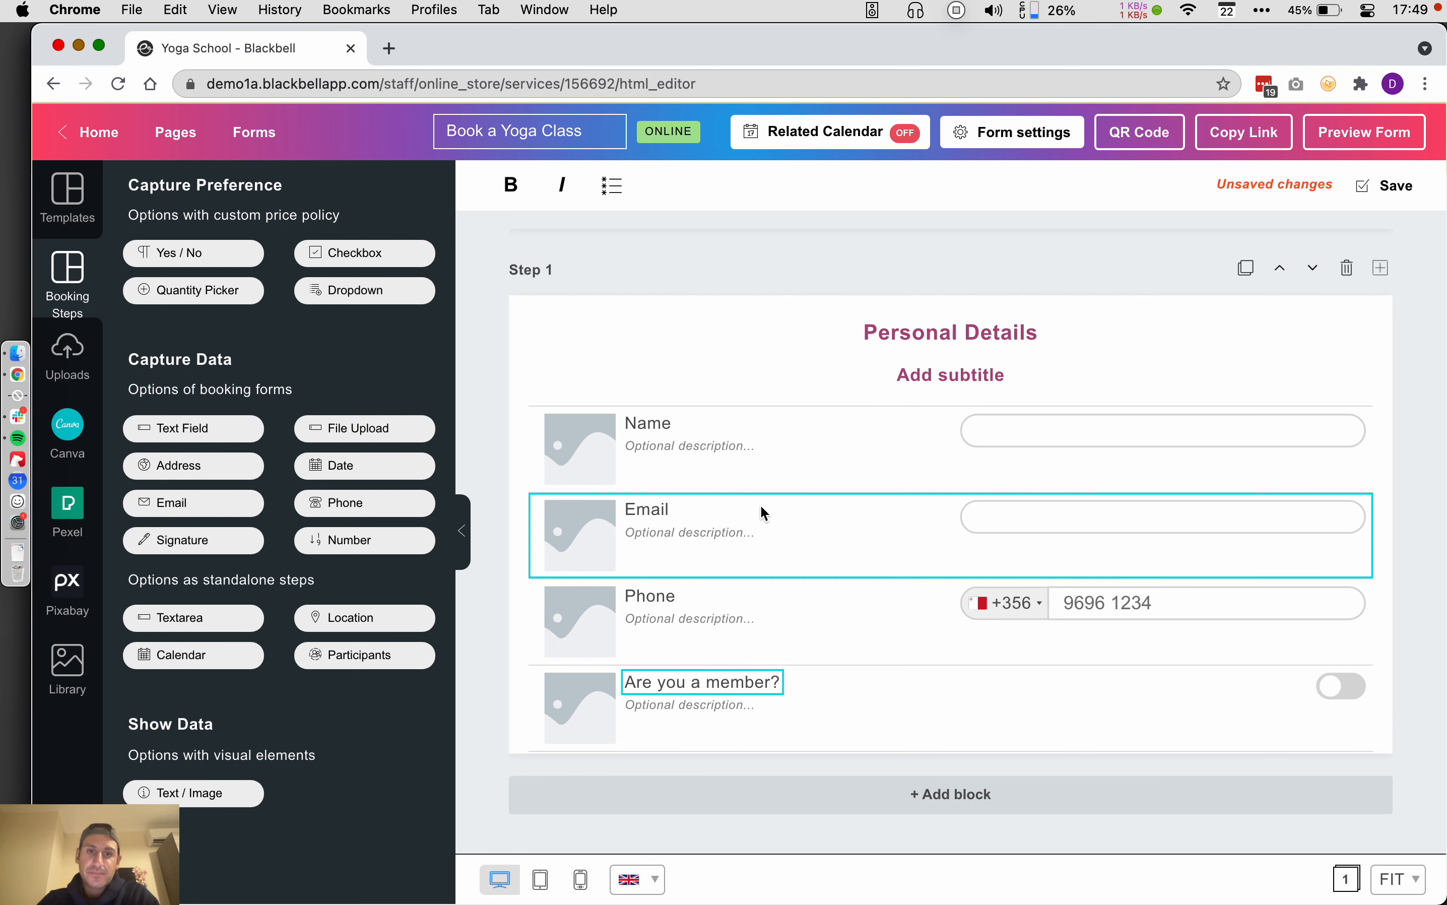
Step: Make the Name field in Personal Details mandatory
click(796, 461)
click(592, 200)
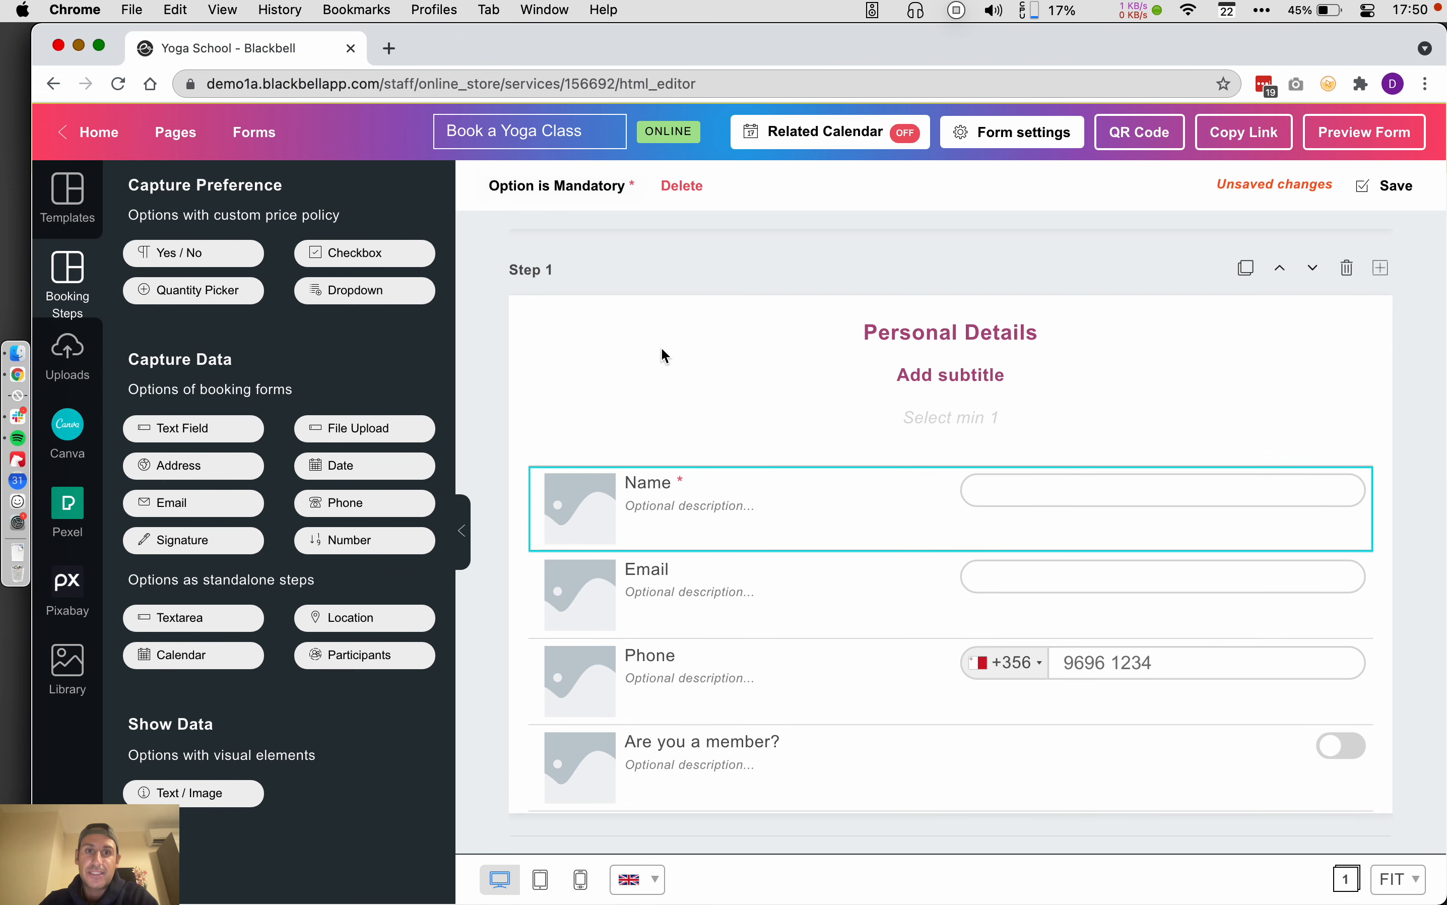
Step: Save the booking form's changes and look over its description and Personal Details step
click(675, 359)
scroll(676, 364, up, 5)
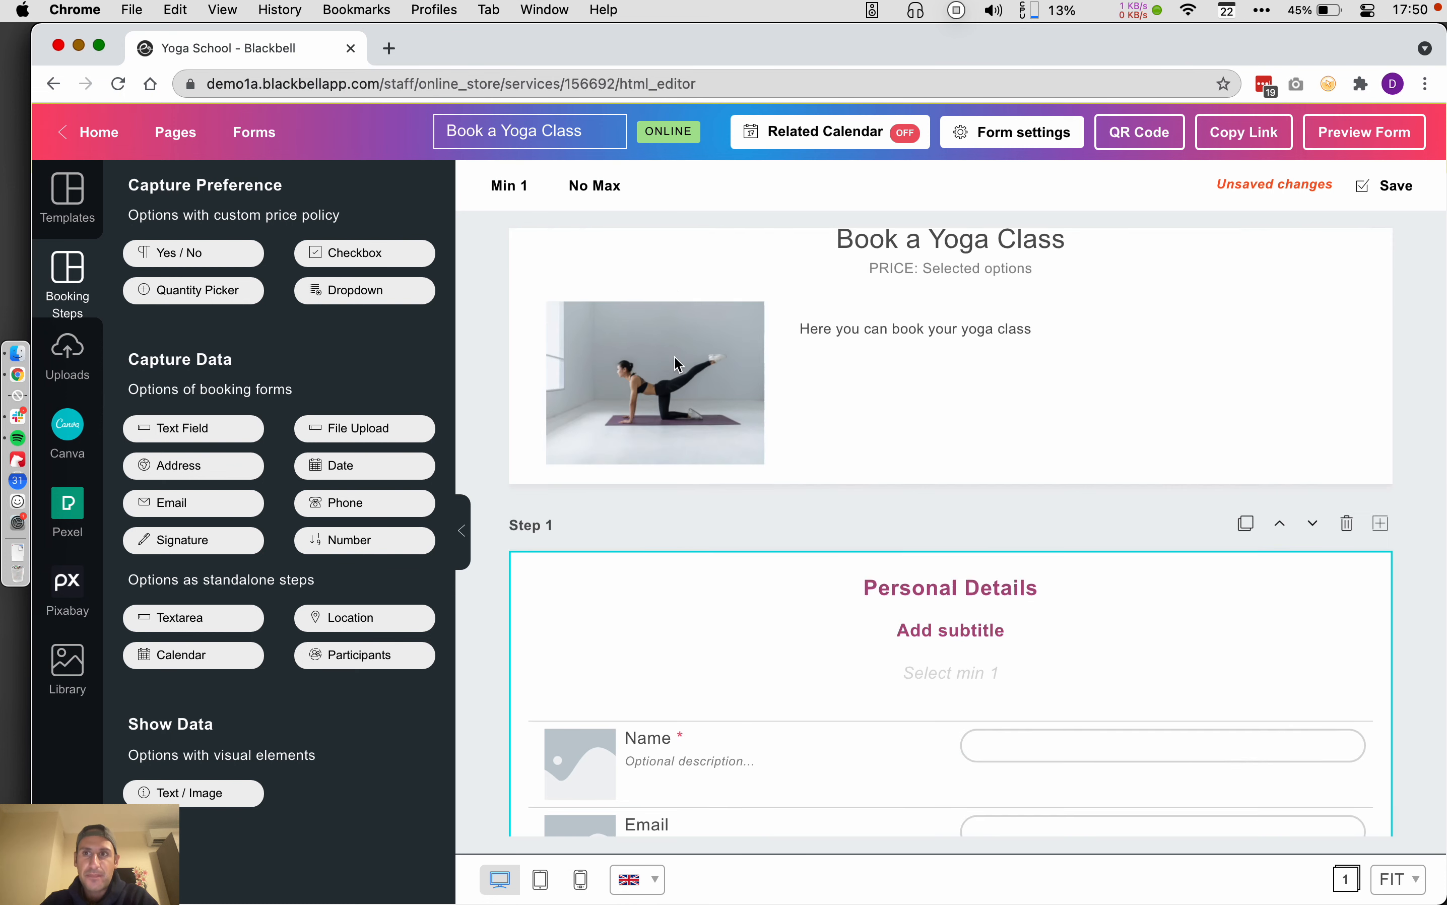
click(1395, 185)
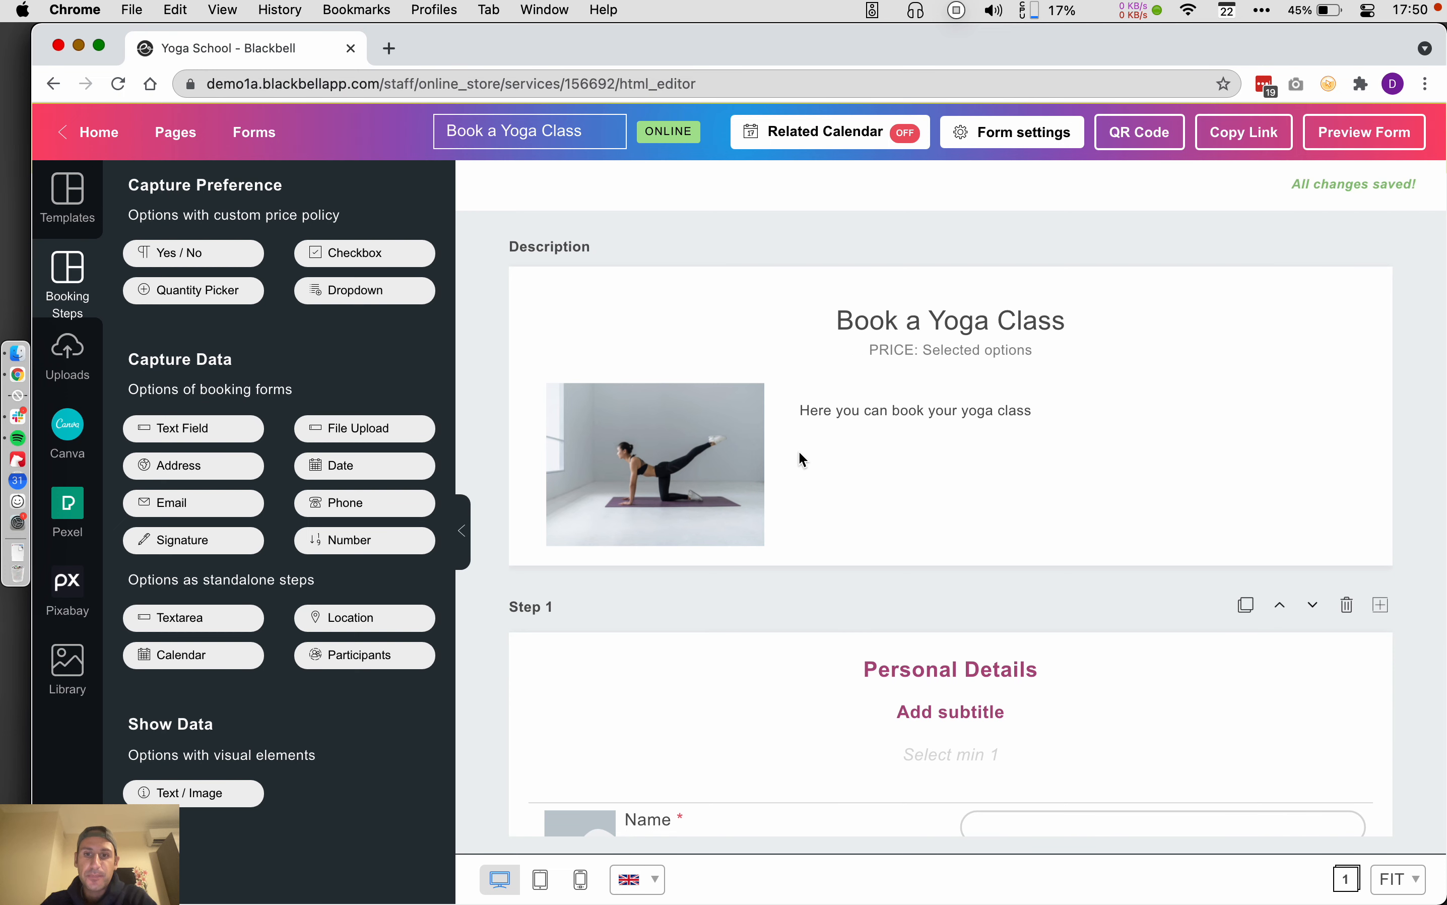
scroll(801, 458, down, 5)
scroll(802, 458, up, 5)
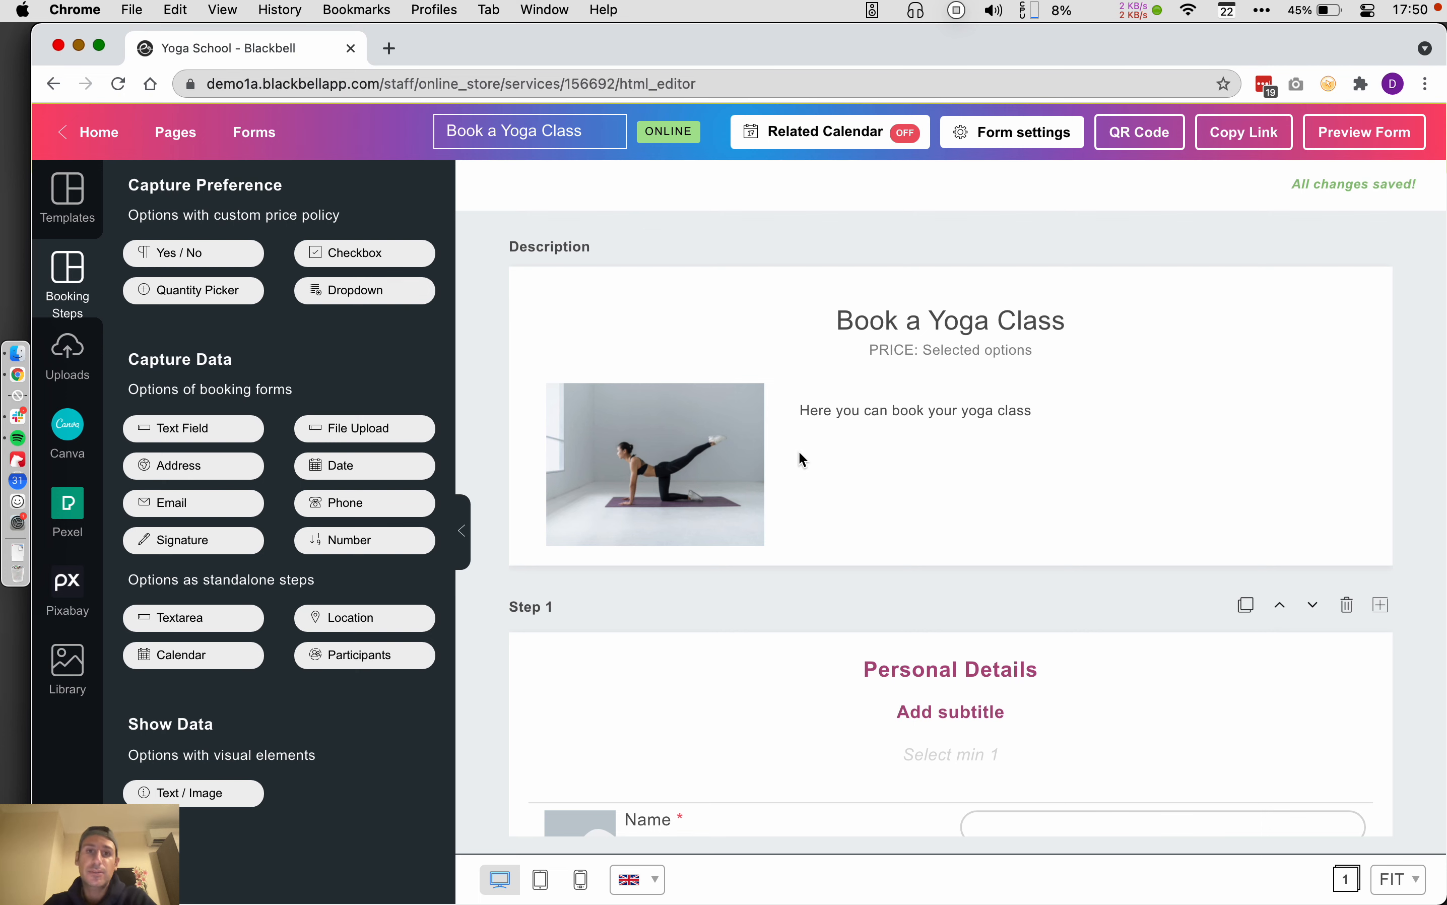
scroll(800, 453, down, 6)
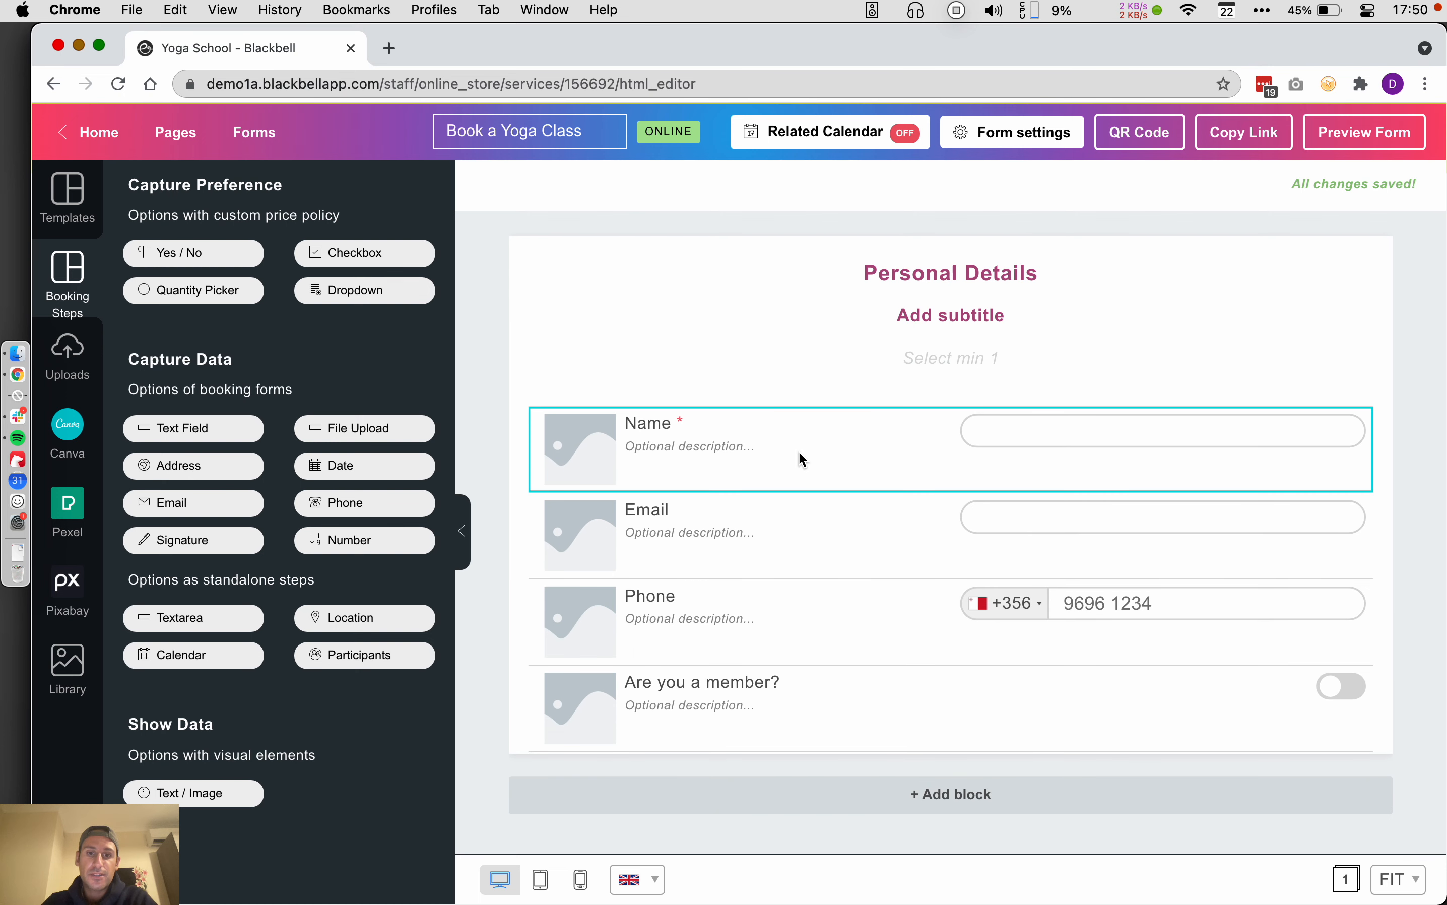
scroll(805, 469, up, 6)
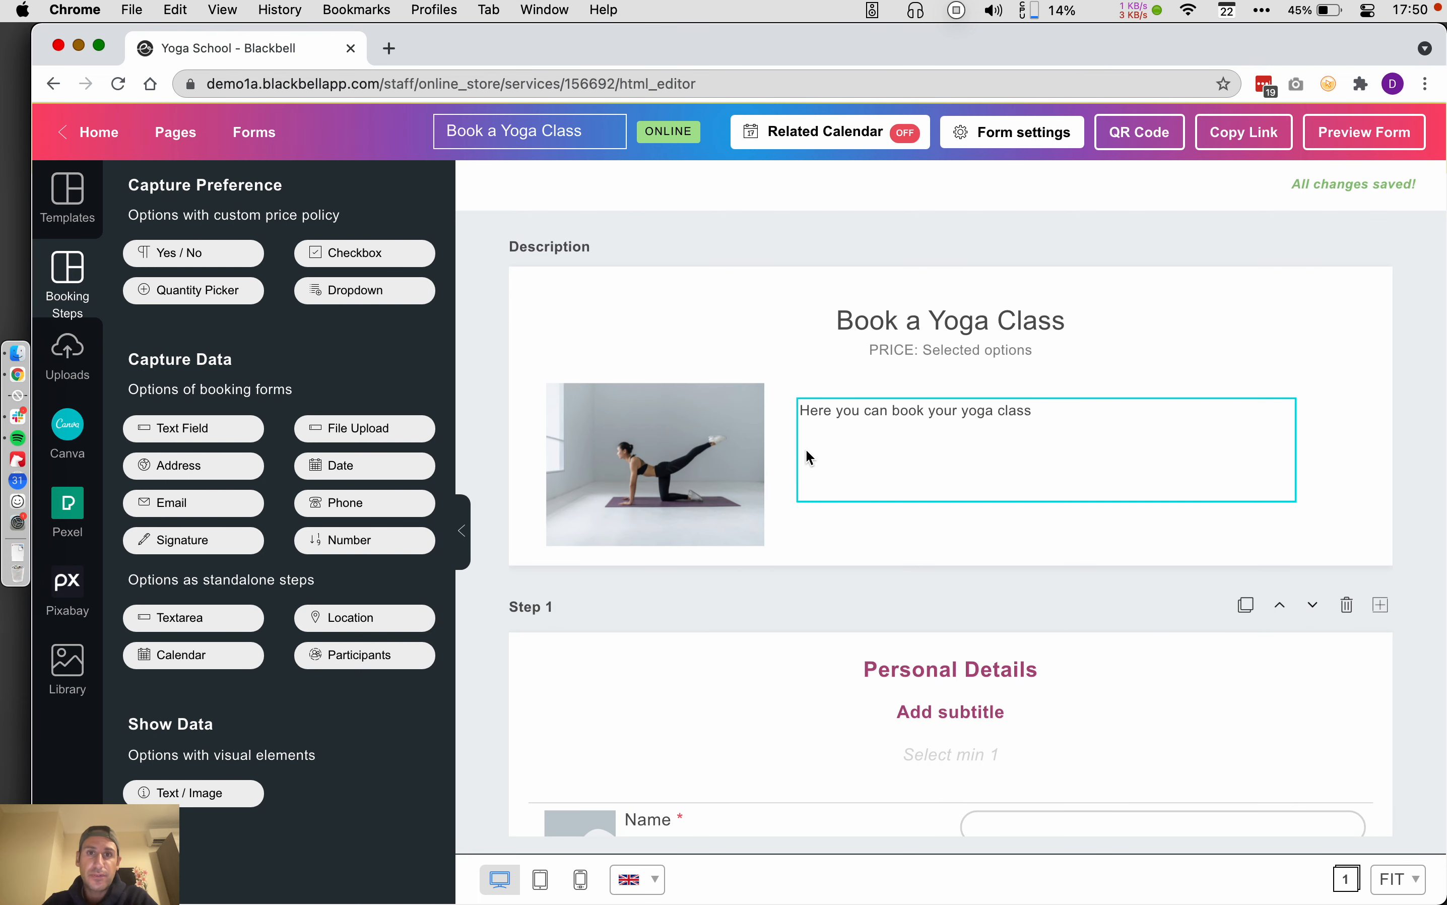
Step: Open the form's related calendar settings and switch the Blackbell app from Test mode to live
click(838, 149)
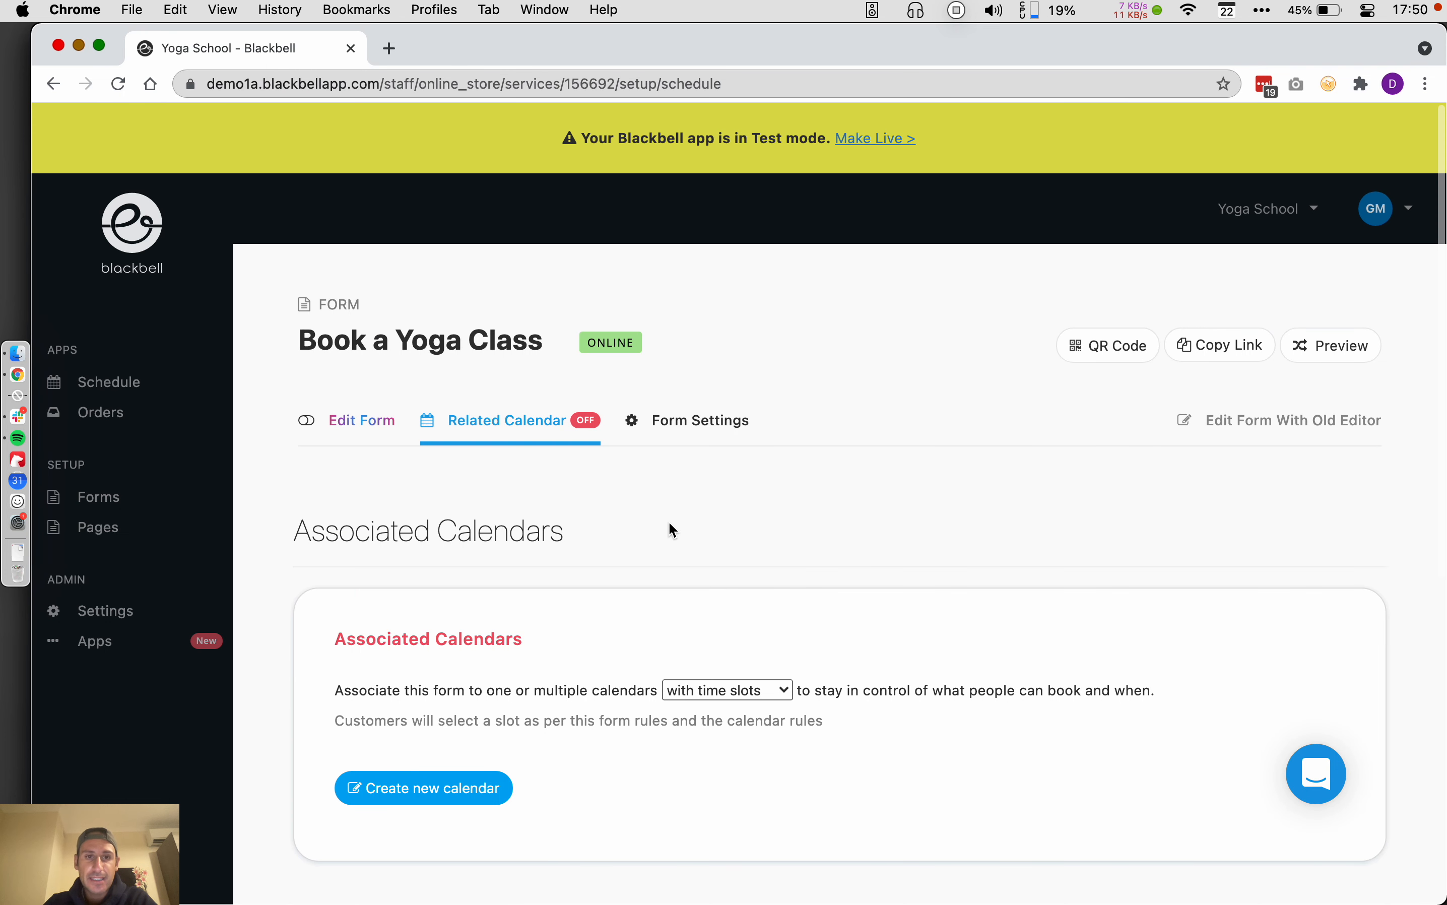
click(895, 141)
click(796, 623)
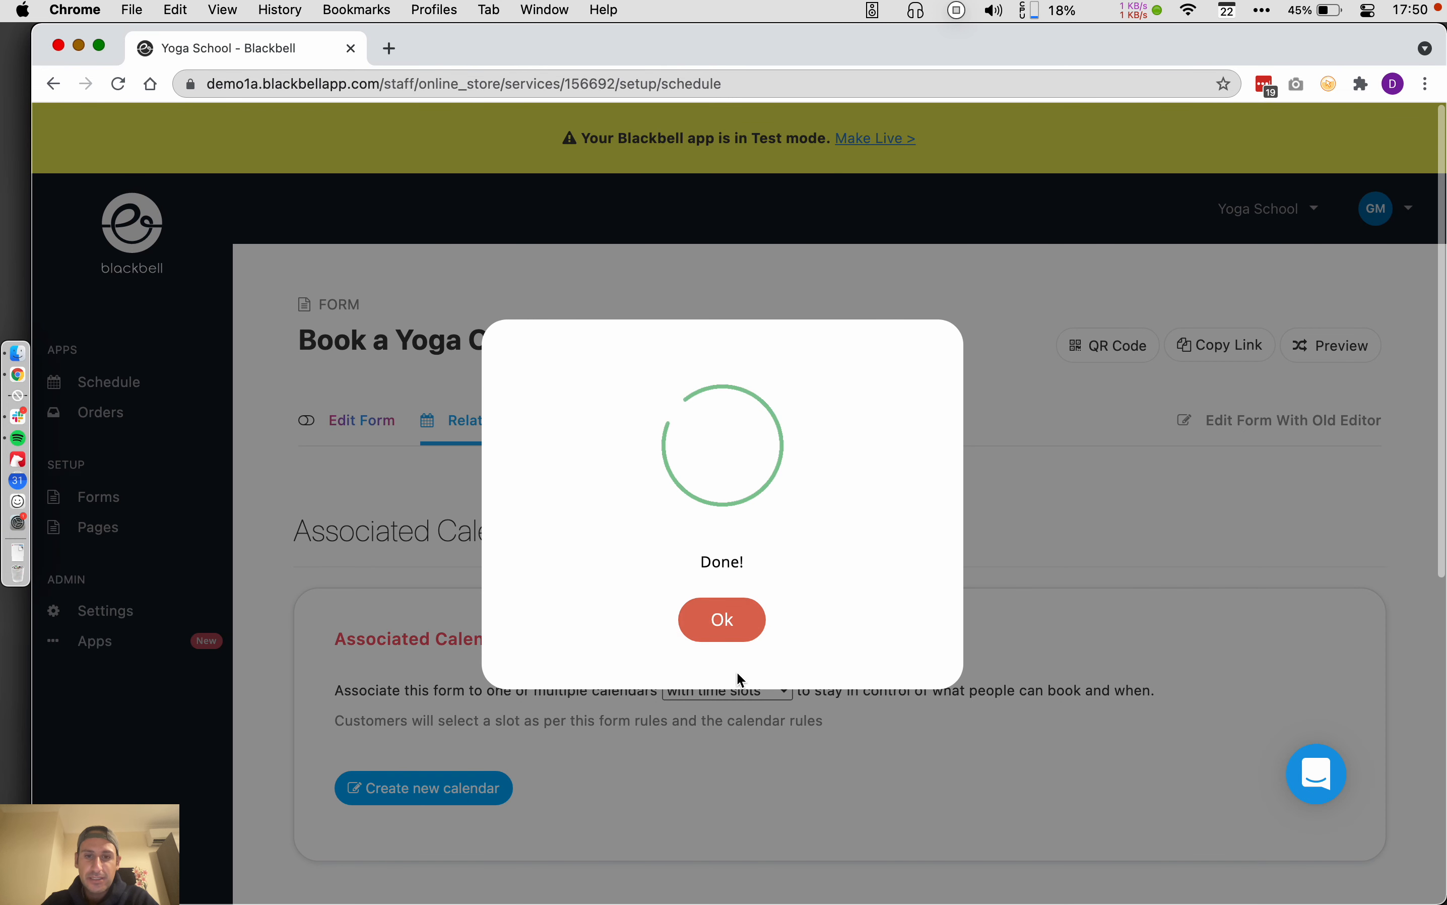
click(740, 628)
Step: Create a new associated calendar with time slots named "Yoga Planning"
drag(436, 464, 565, 465)
click(562, 553)
click(479, 718)
text(Yoga Planning)
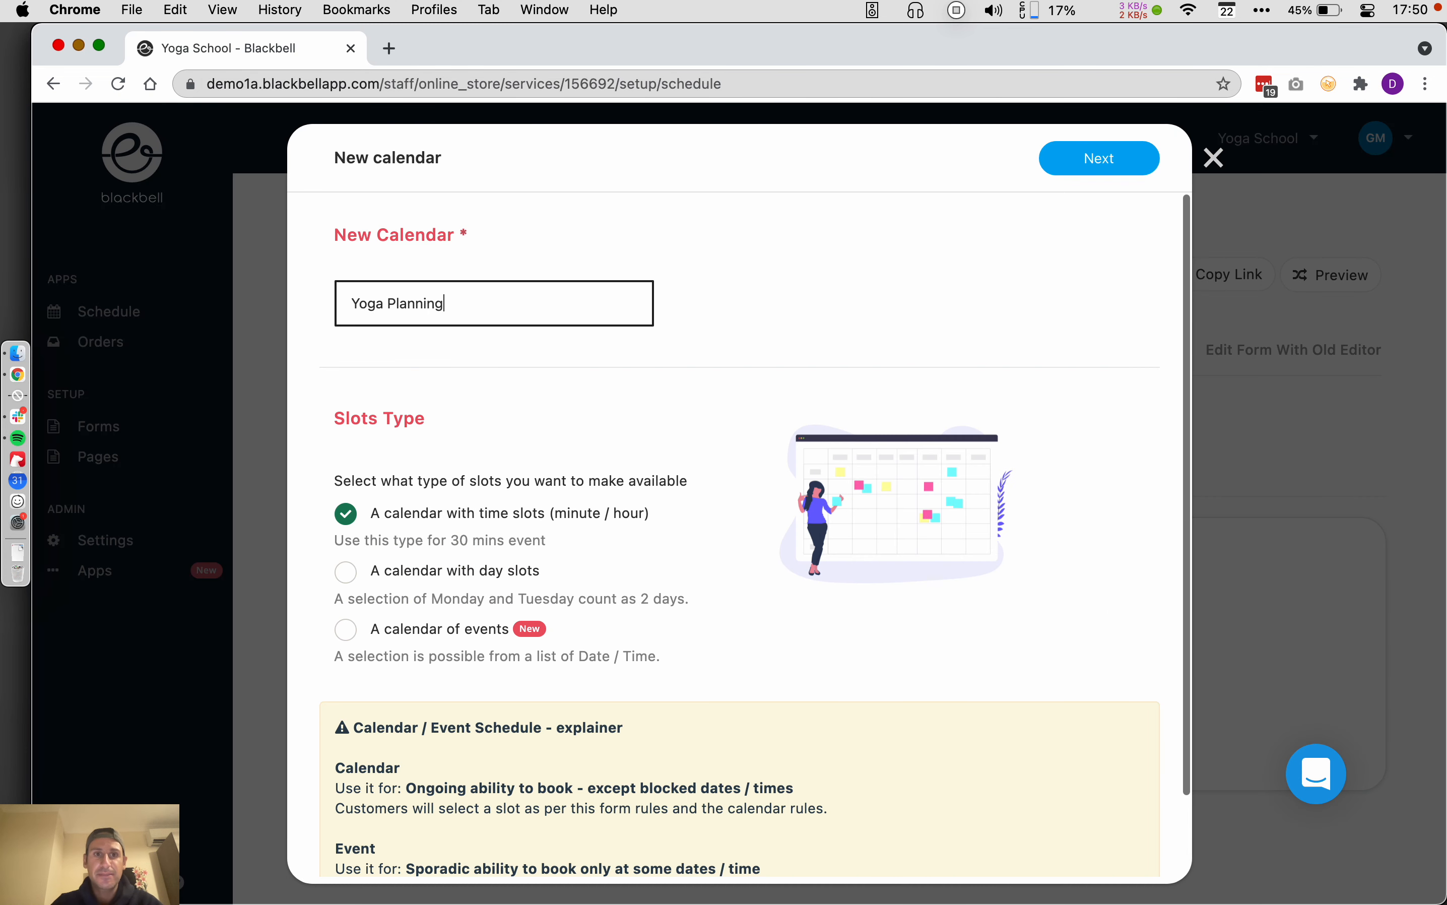
click(1070, 159)
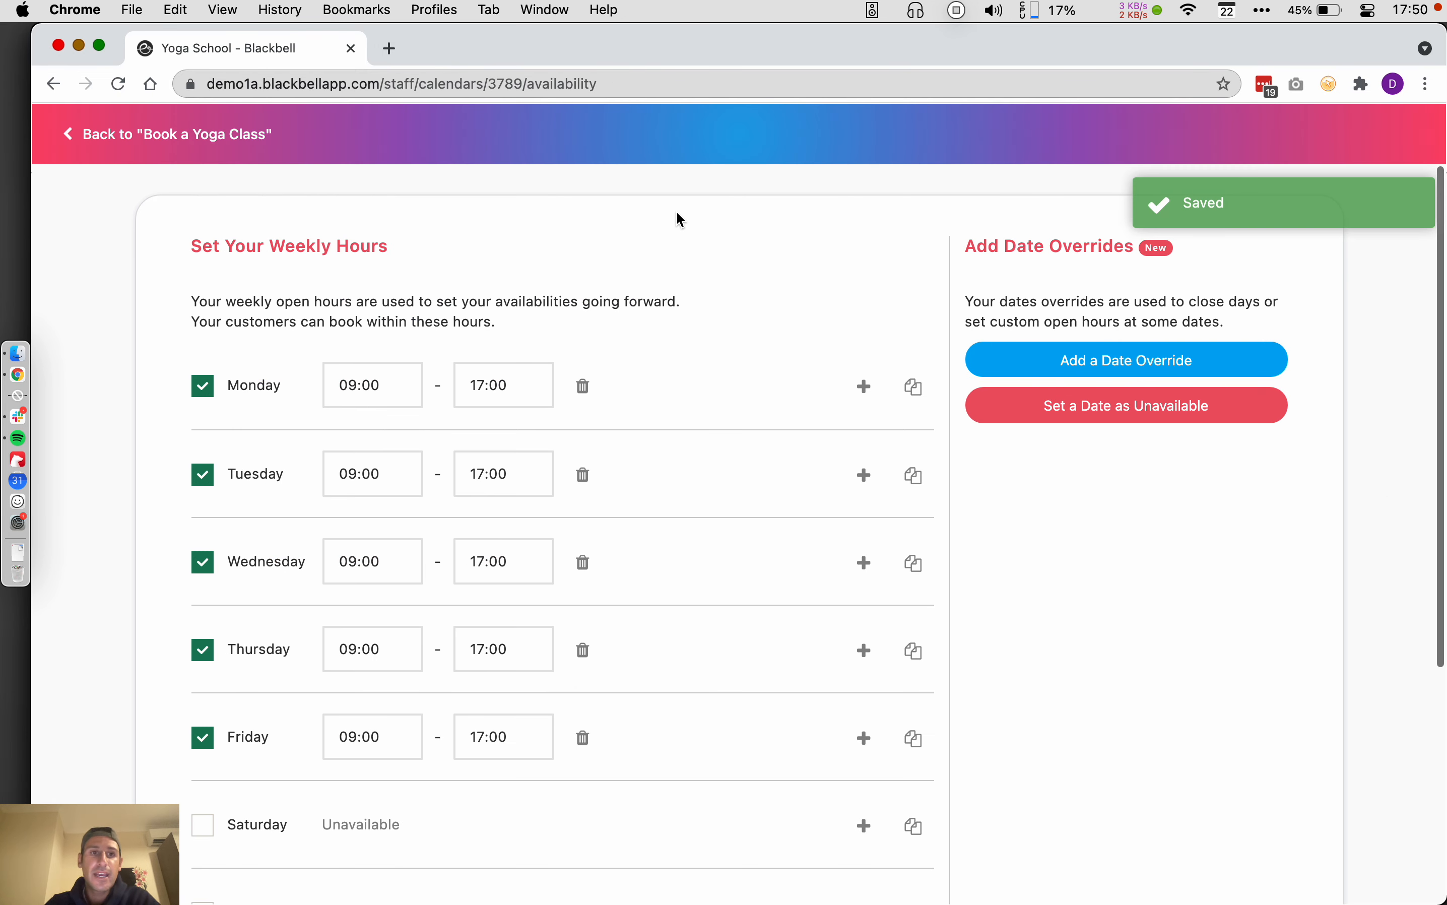
Step: Make Monday and Thursday unavailable in the weekly hours and set Tuesday to 09:00–16:00 plus a second period of 18:00–19:00
click(259, 395)
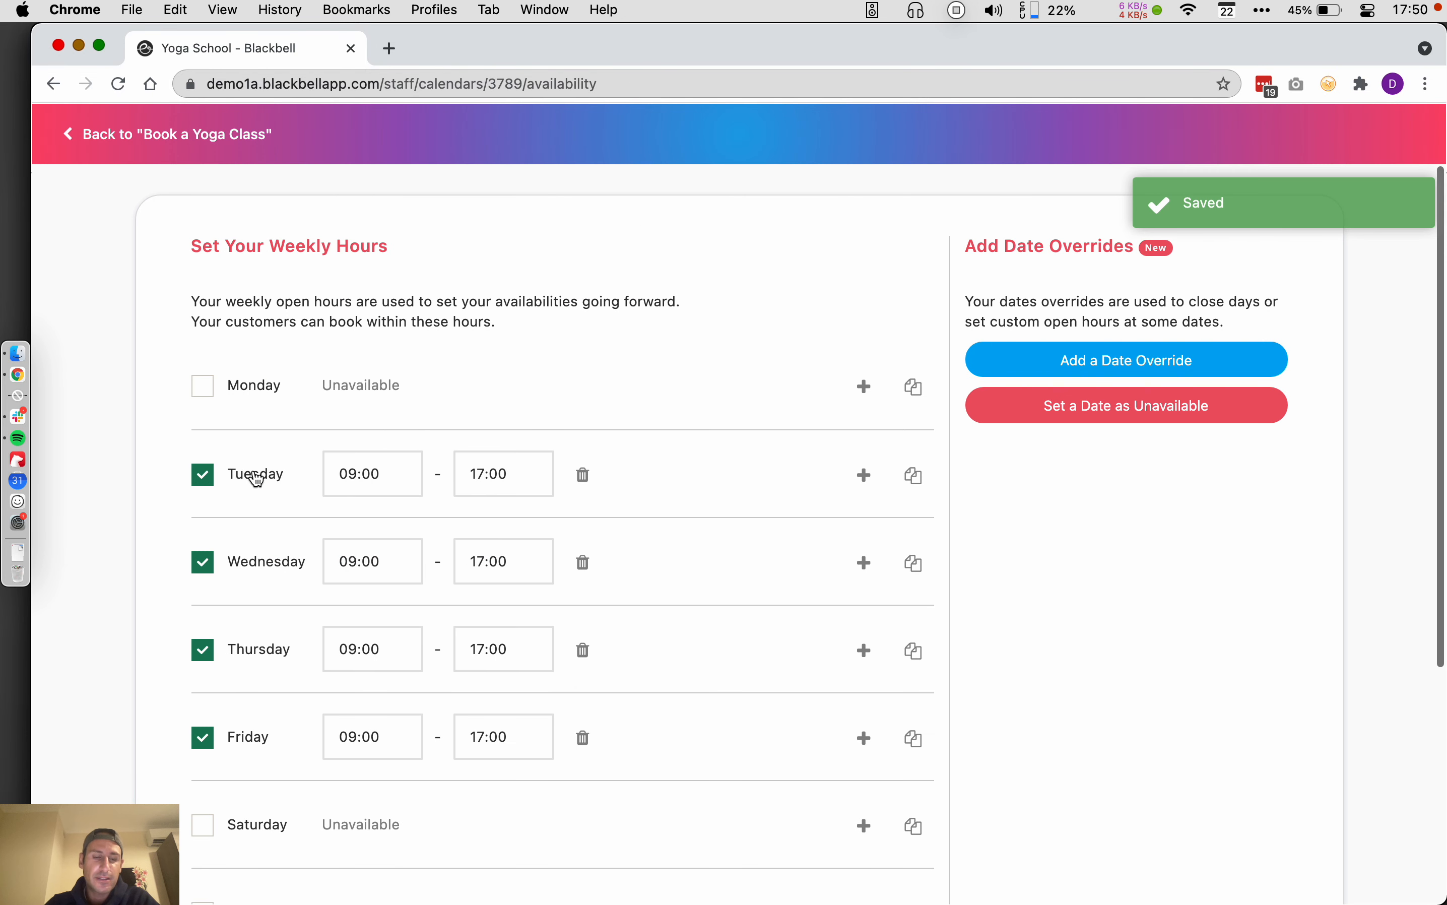
click(255, 655)
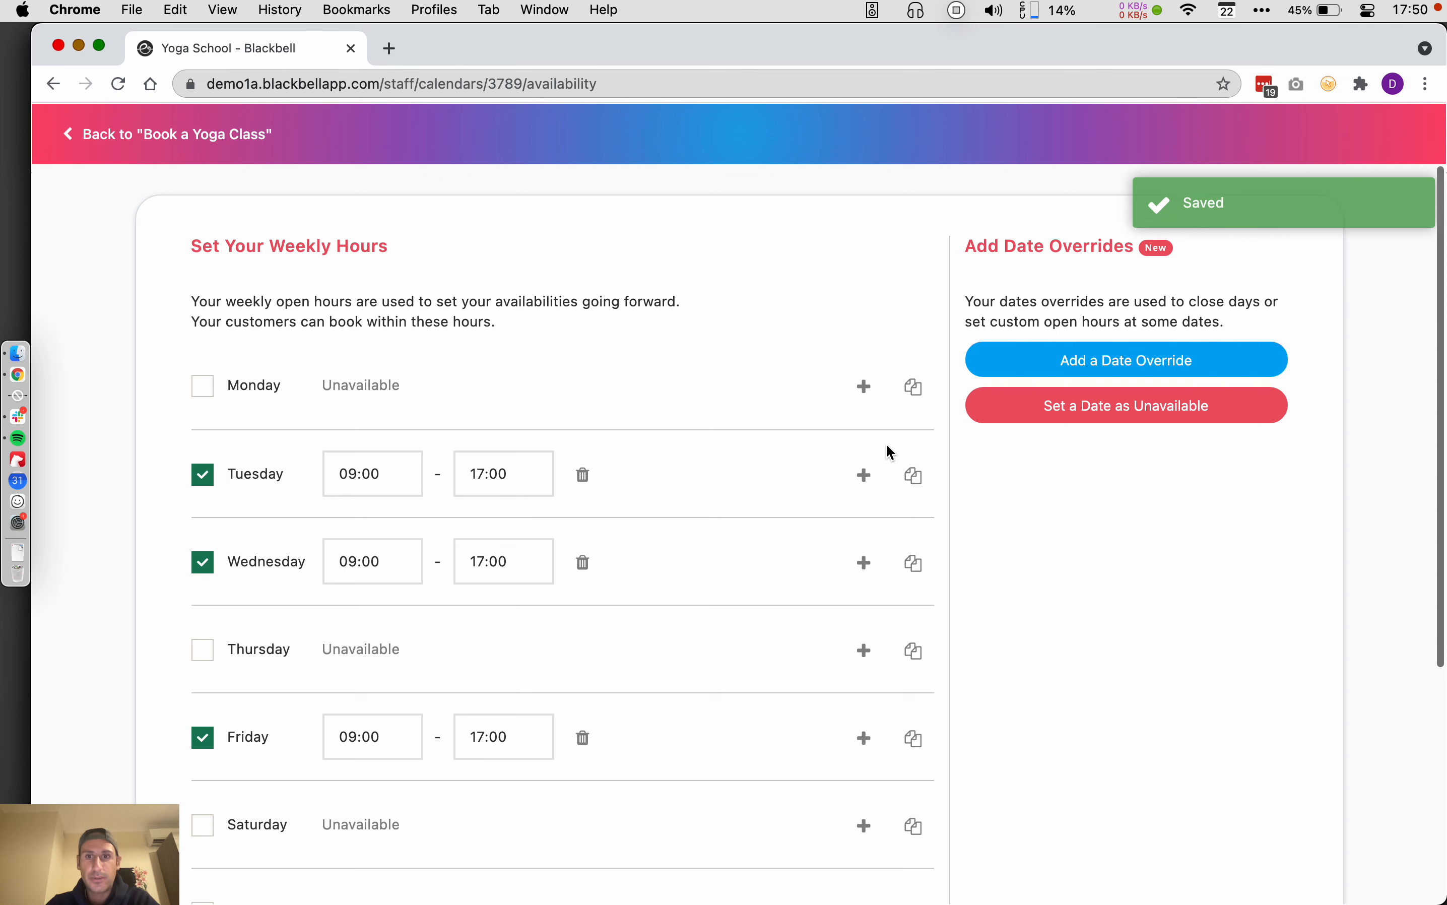
click(865, 479)
click(478, 476)
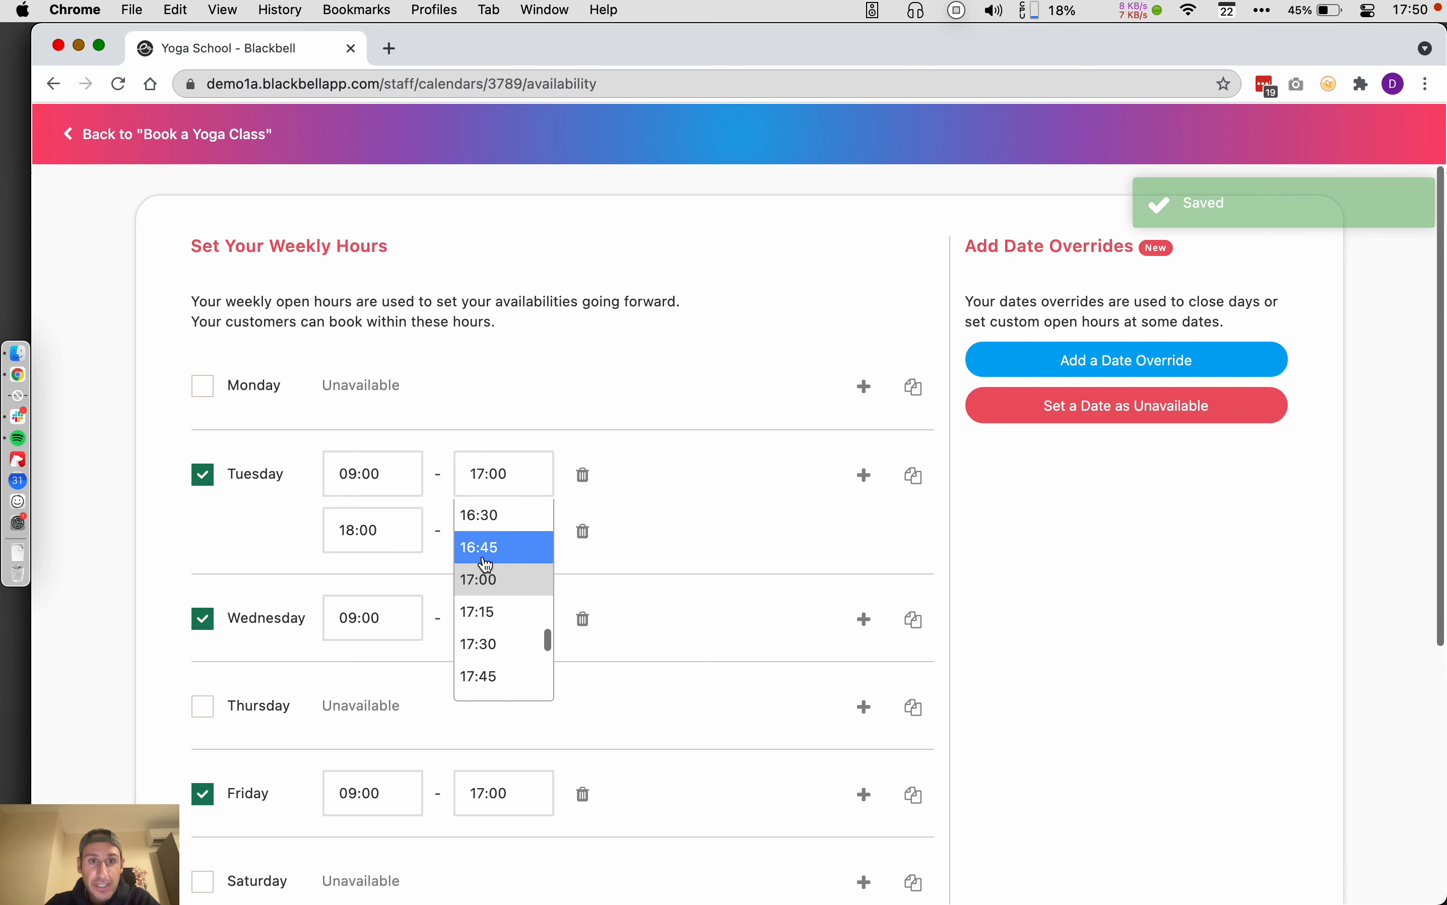
scroll(495, 561, up, 2)
click(494, 544)
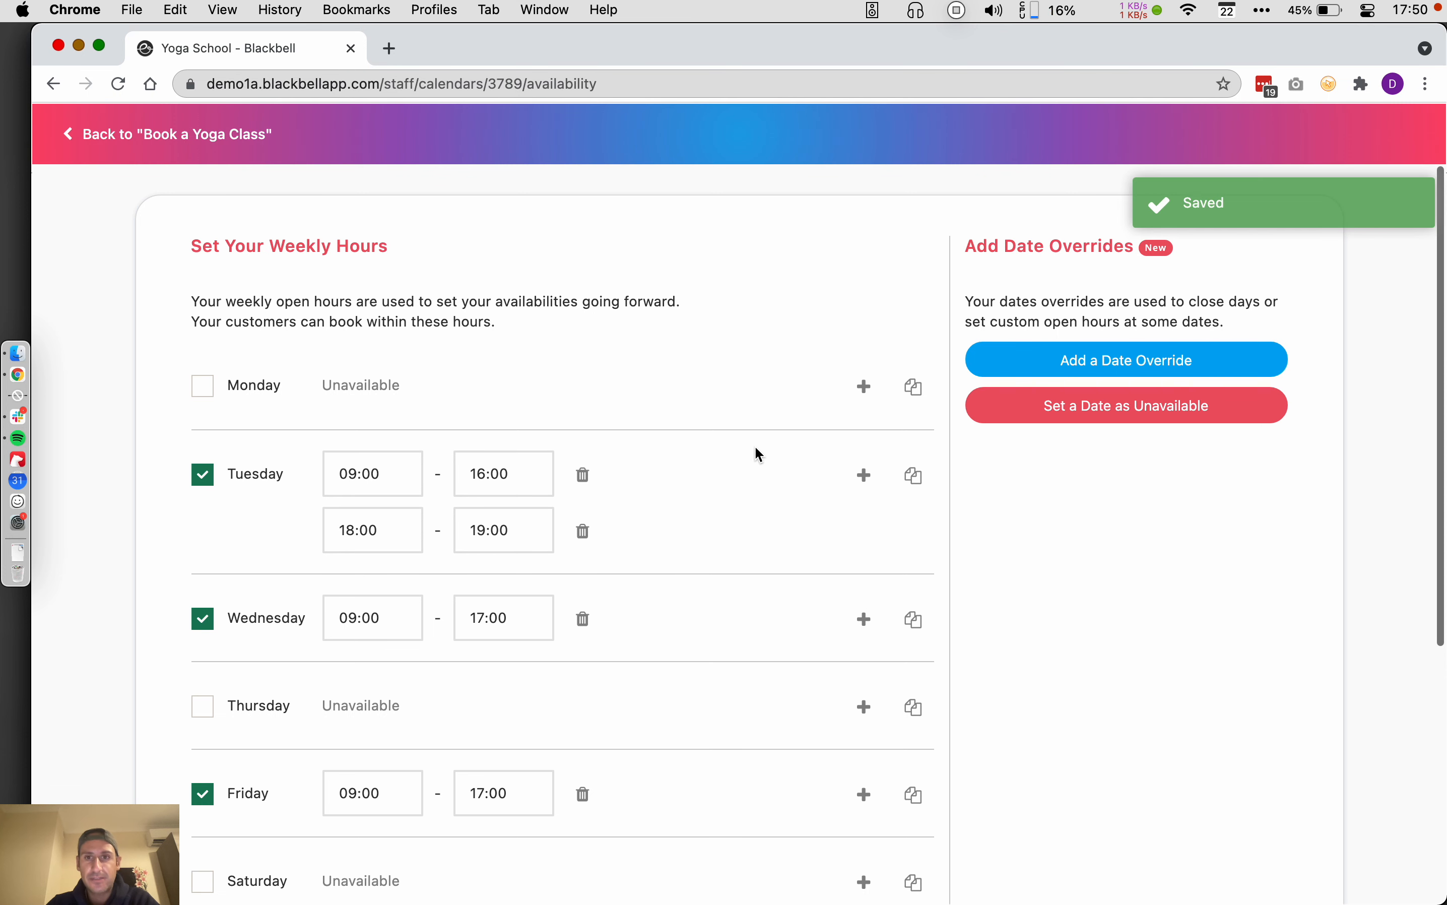
Step: Add a date override that makes 27 Nov 2021 unavailable in the calendar
click(1027, 402)
click(855, 553)
click(825, 828)
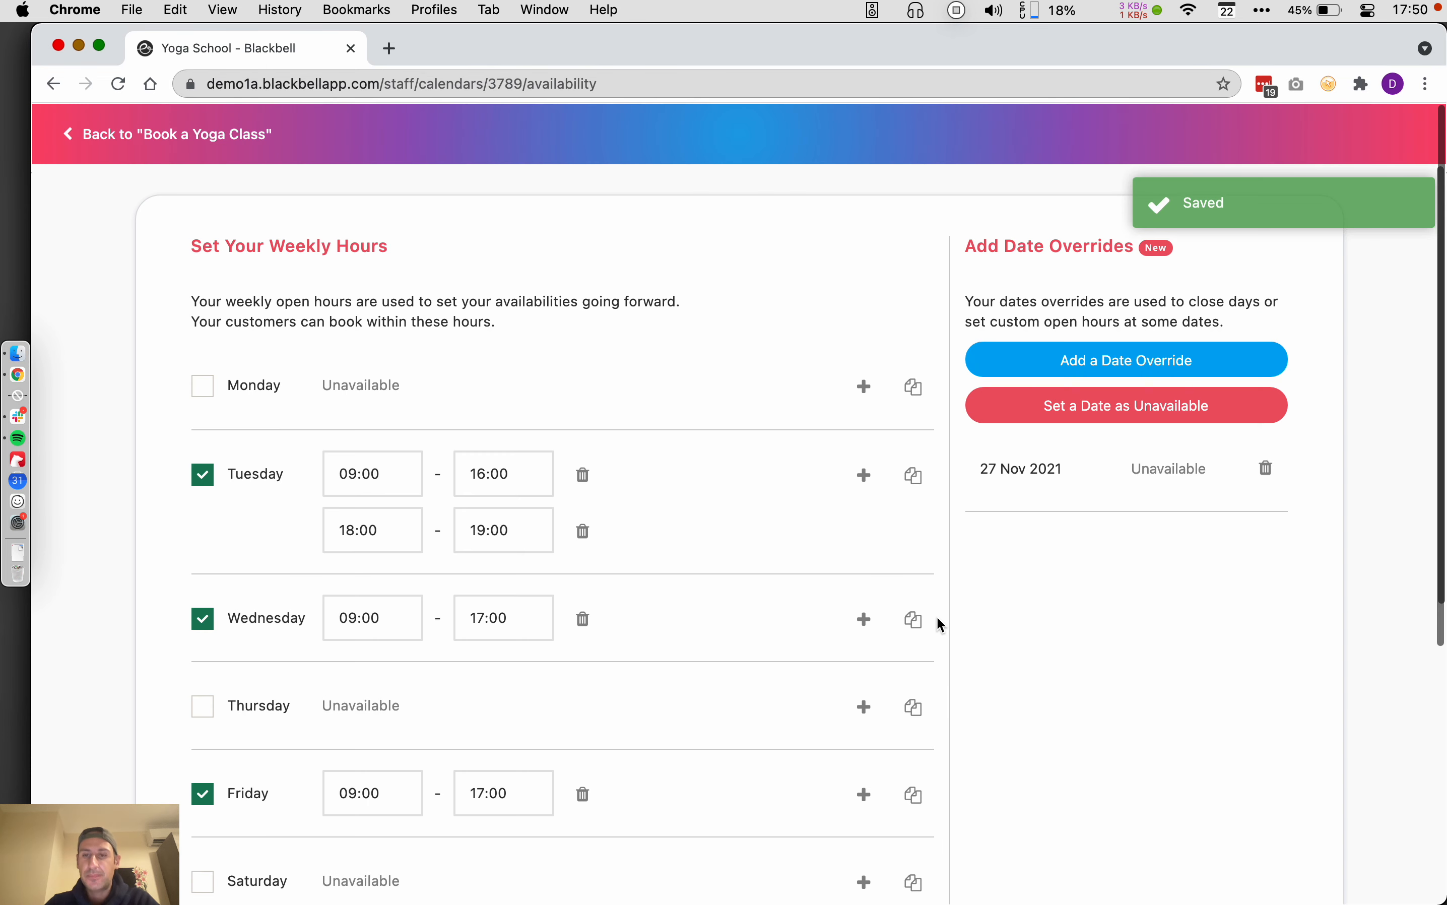
scroll(706, 386, down, 3)
scroll(706, 385, up, 3)
Step: Return to the "Book a Yoga Class" form and associate it with the Yoga Planning calendar
click(183, 154)
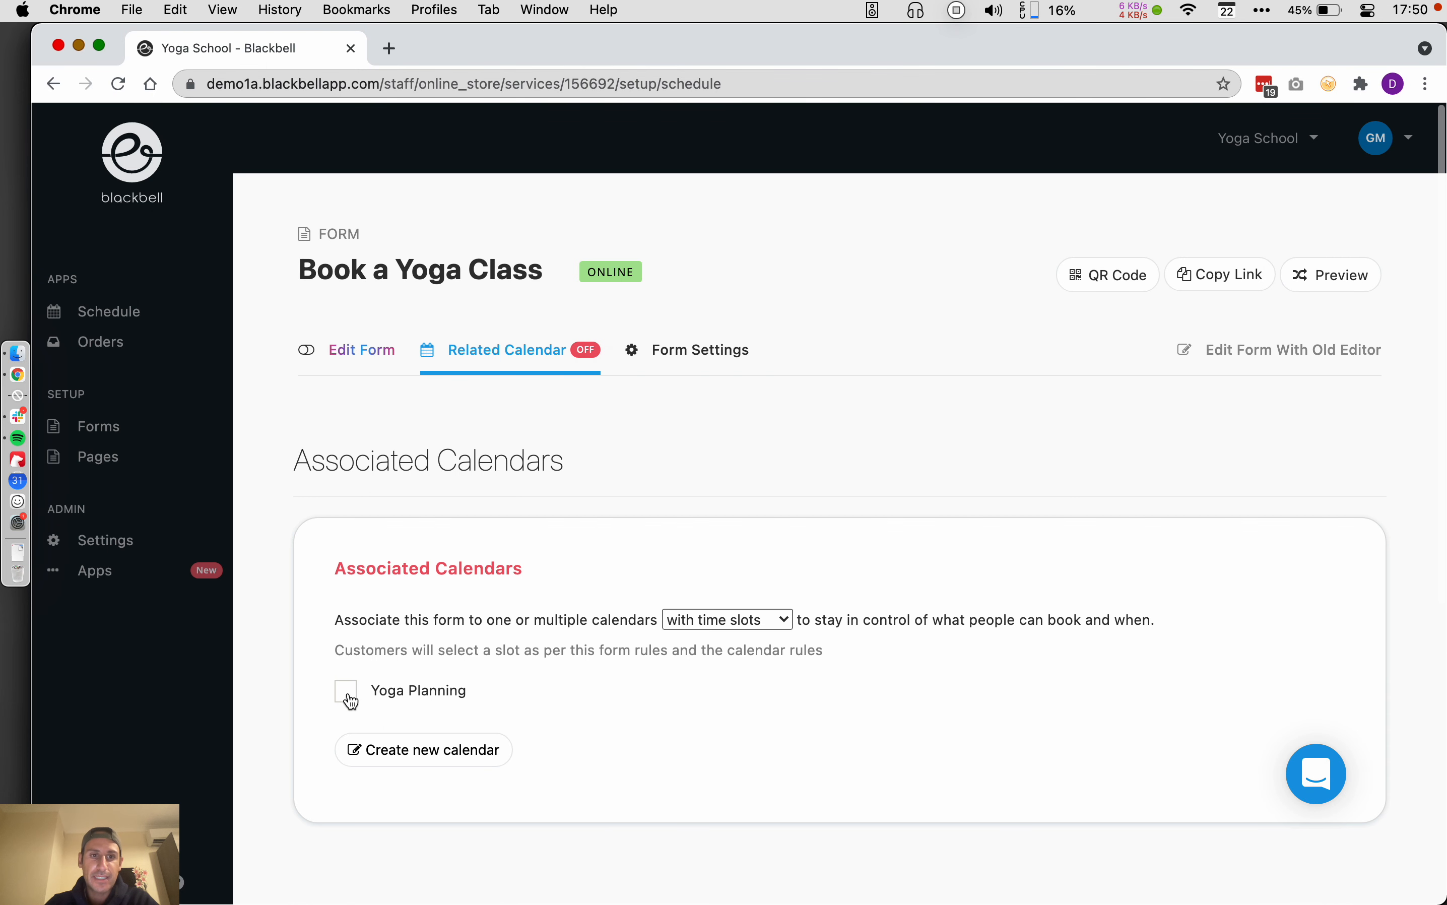
drag(303, 270, 567, 270)
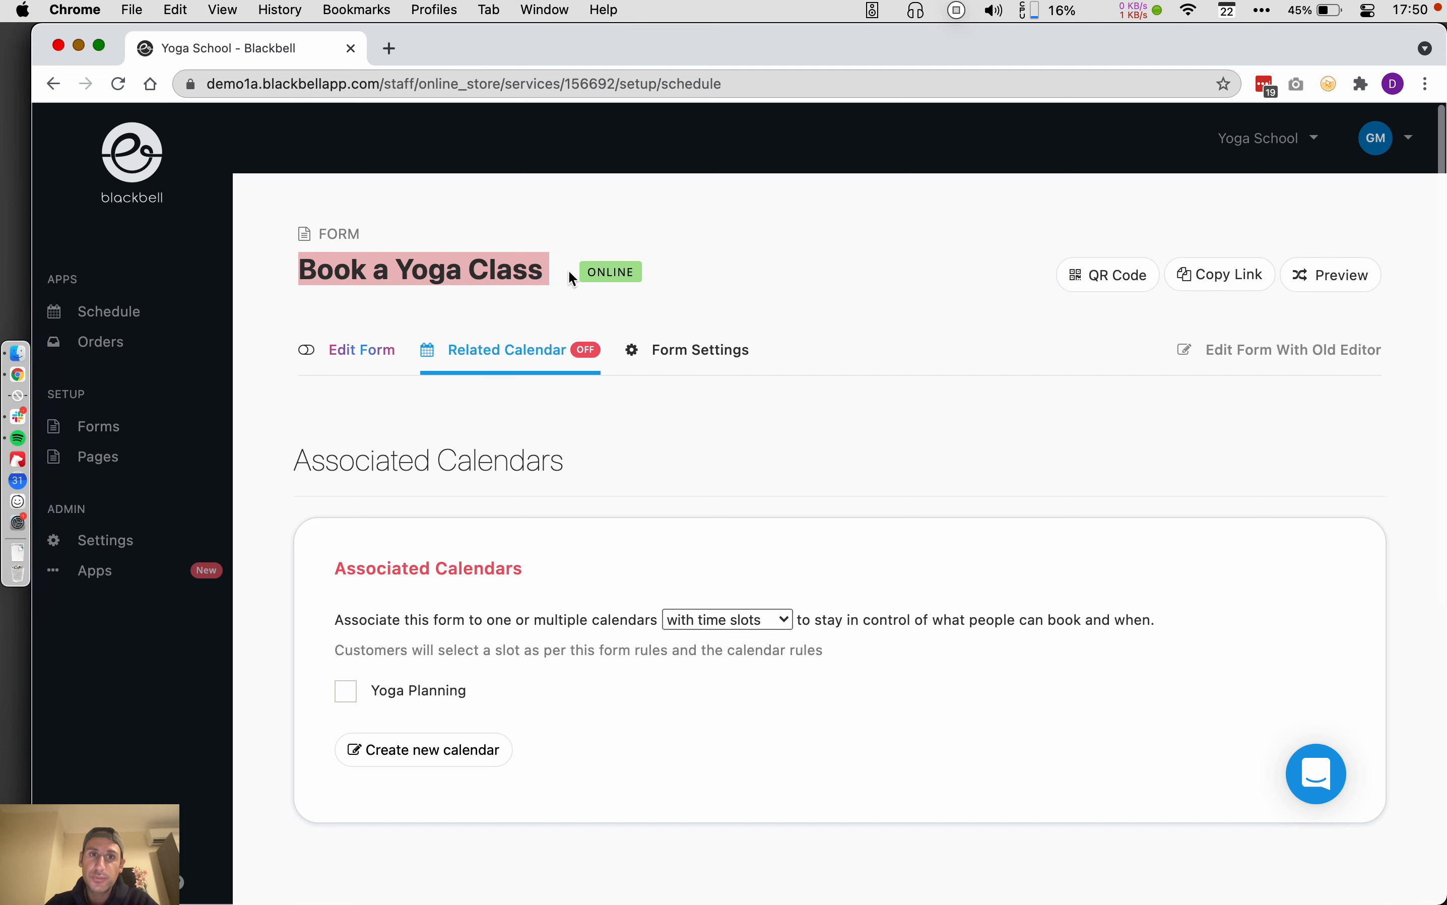
click(497, 708)
drag(497, 708, 363, 700)
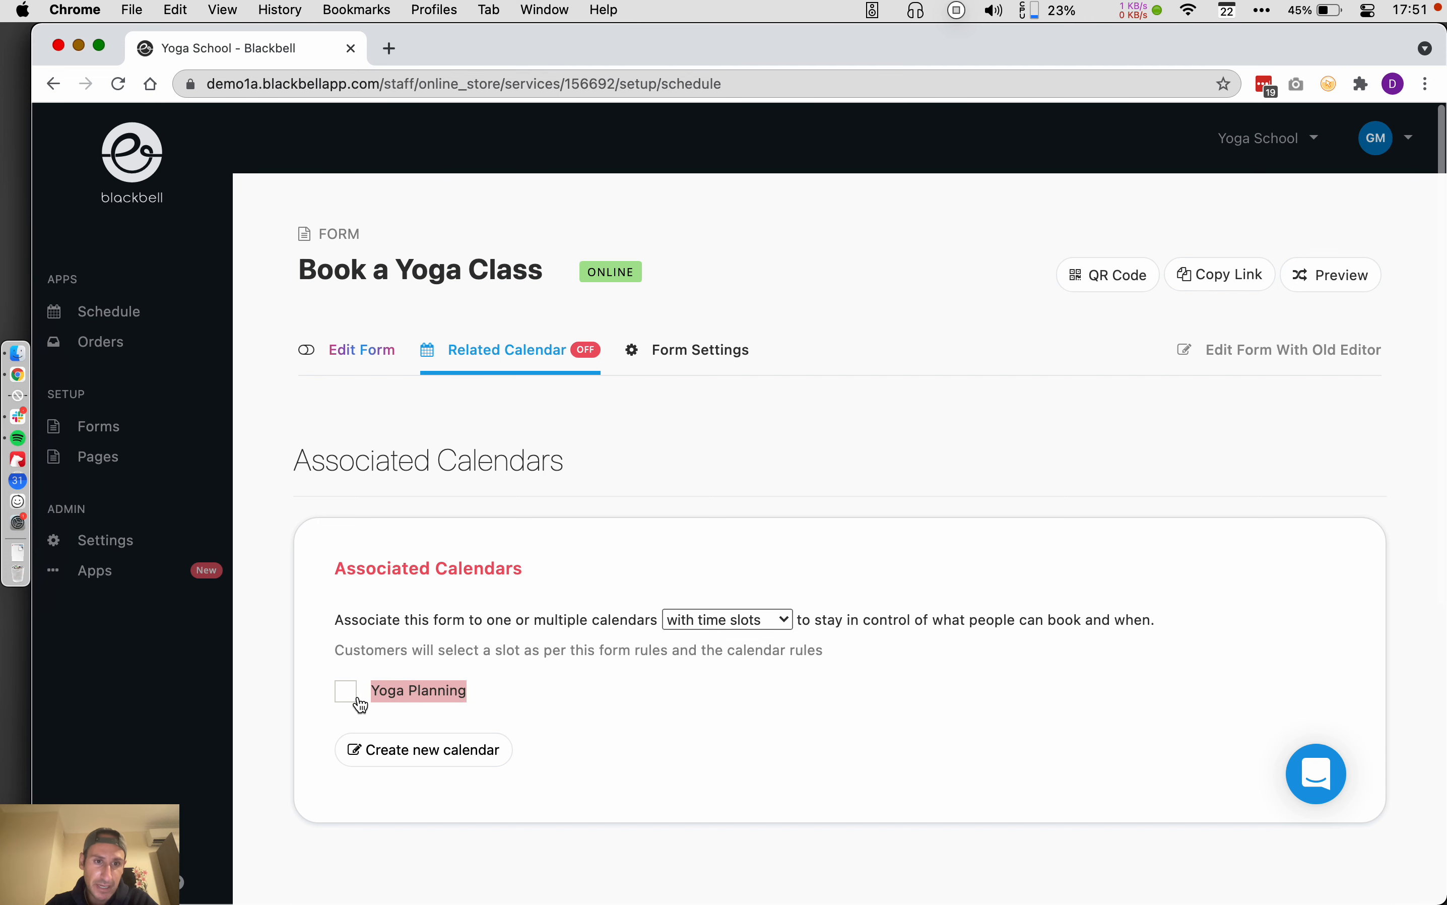
click(360, 698)
Step: Set the form's slot duration to 60 minutes
scroll(365, 694, down, 8)
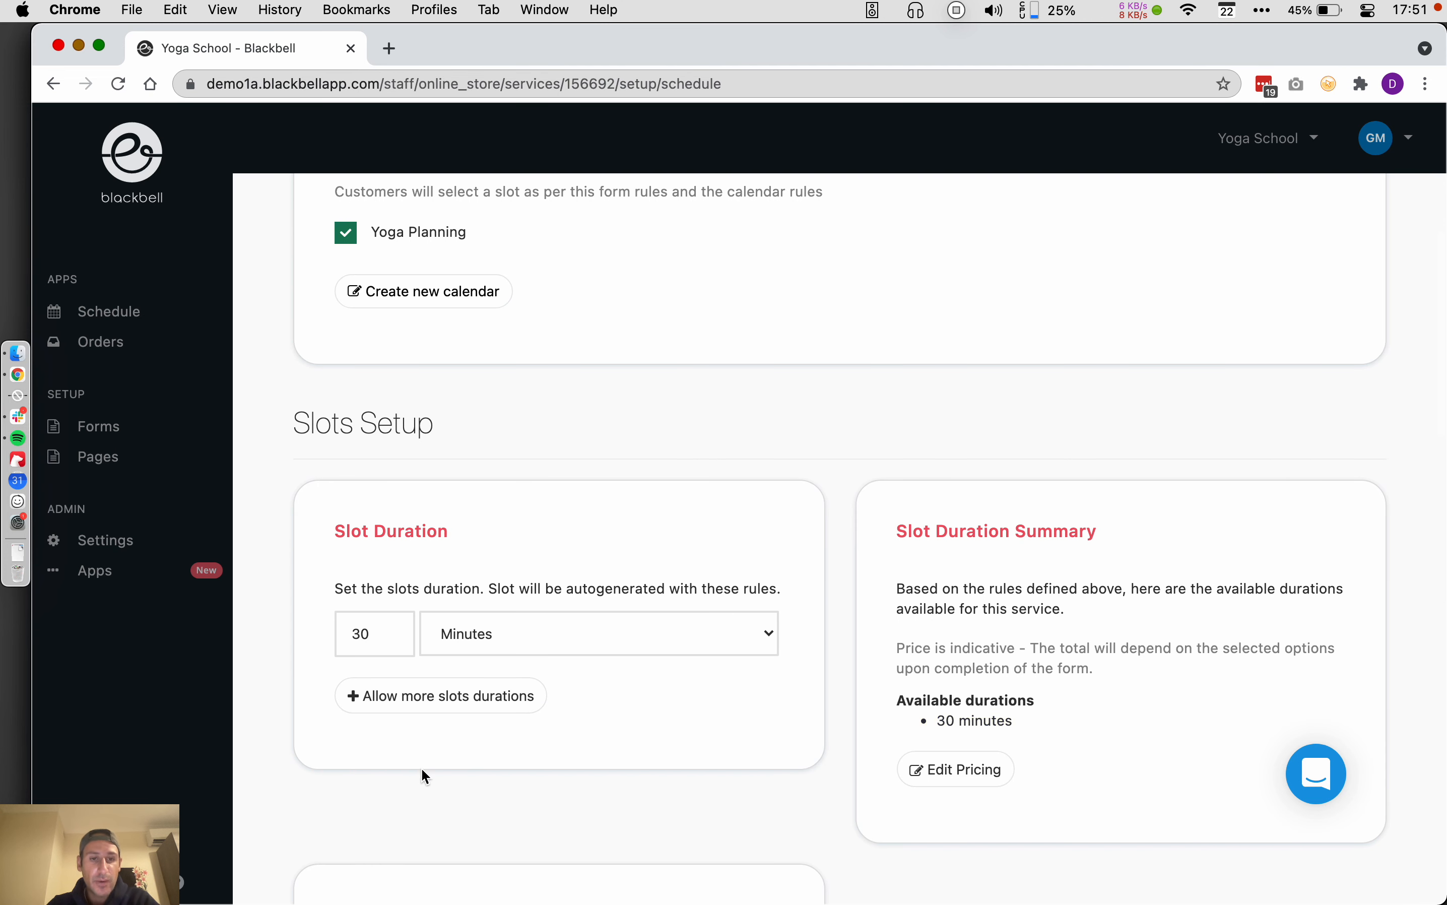
double_click(362, 633)
text(60)
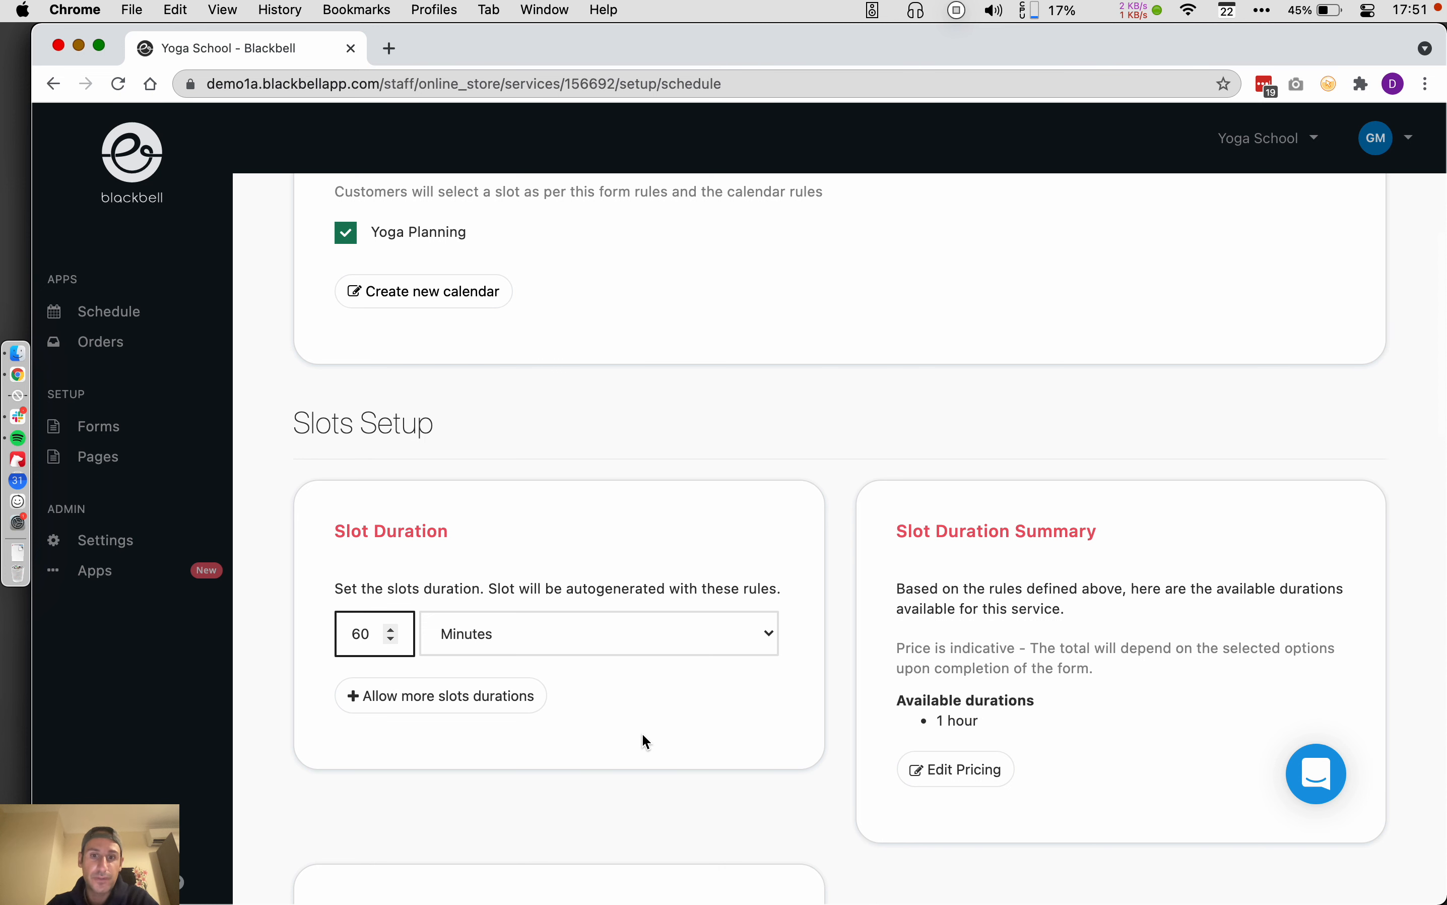
Step: Change the form's price policy to a base price of 40 and save the form settings
click(946, 768)
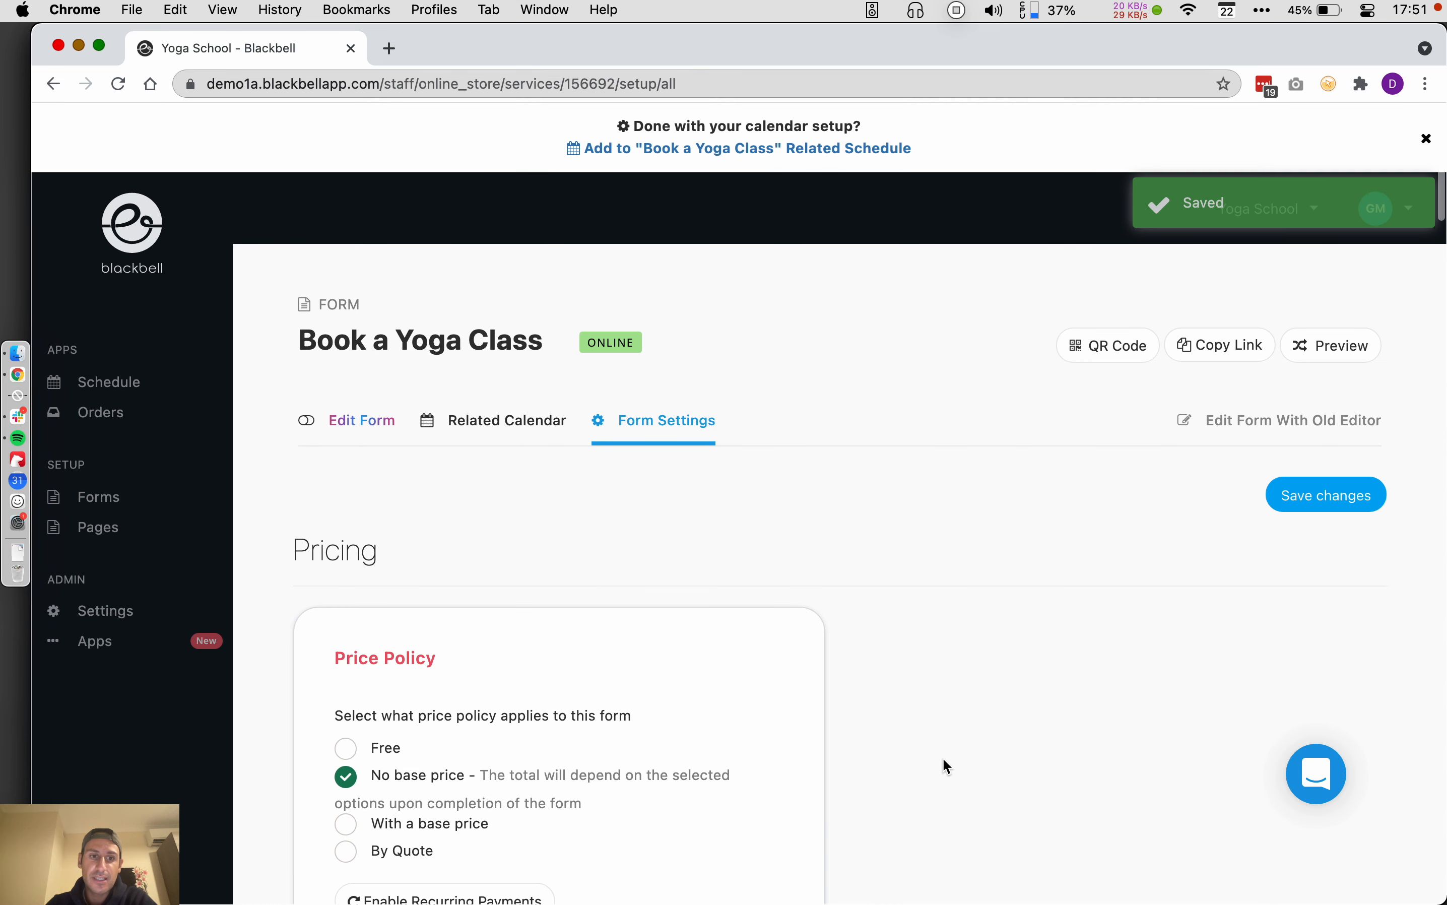
click(452, 824)
scroll(532, 616, down, 5)
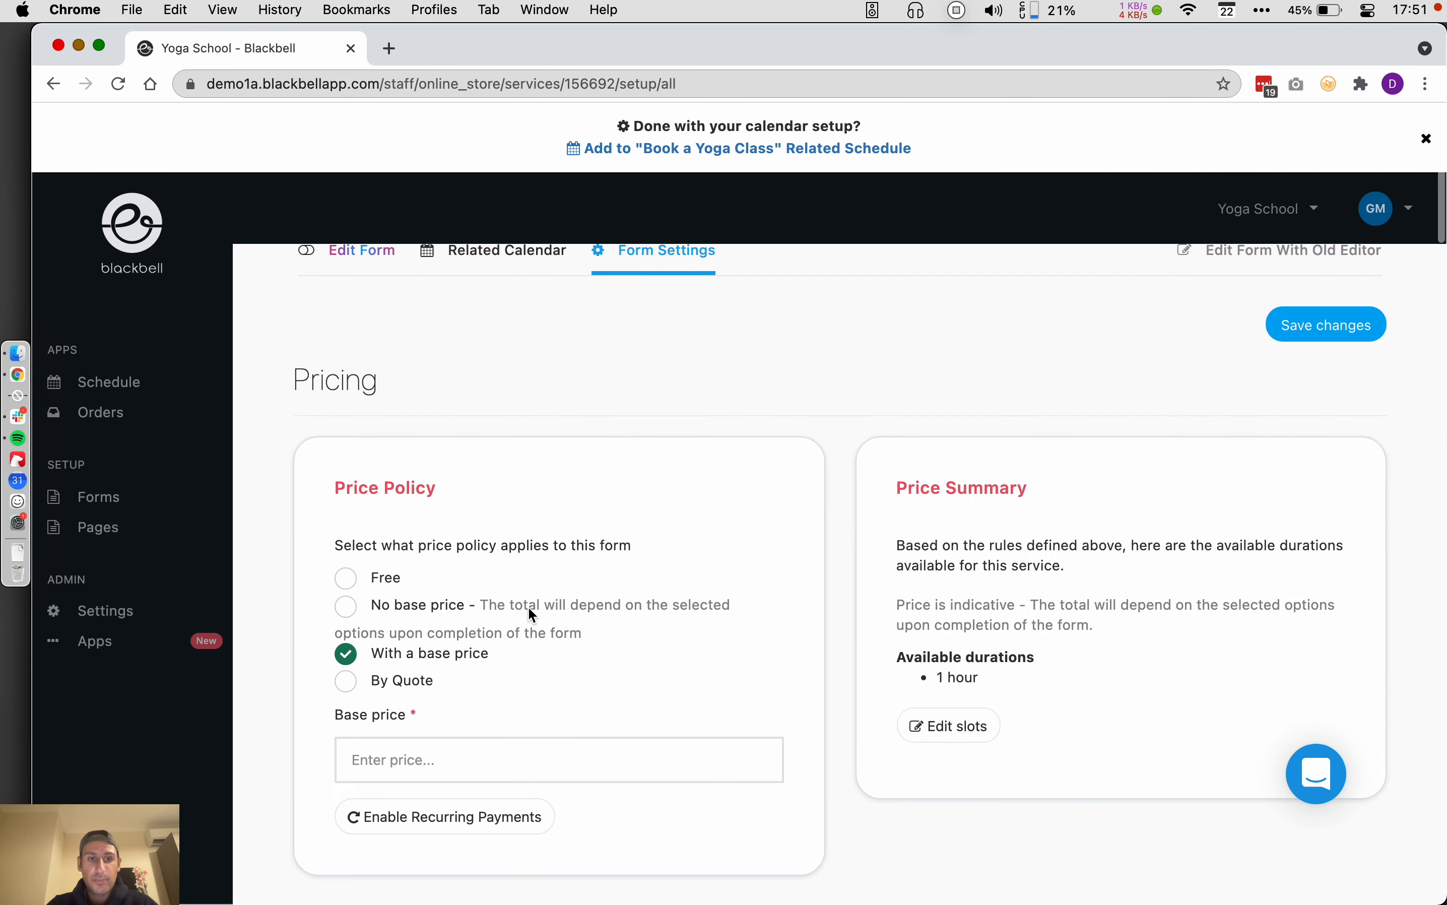
click(452, 647)
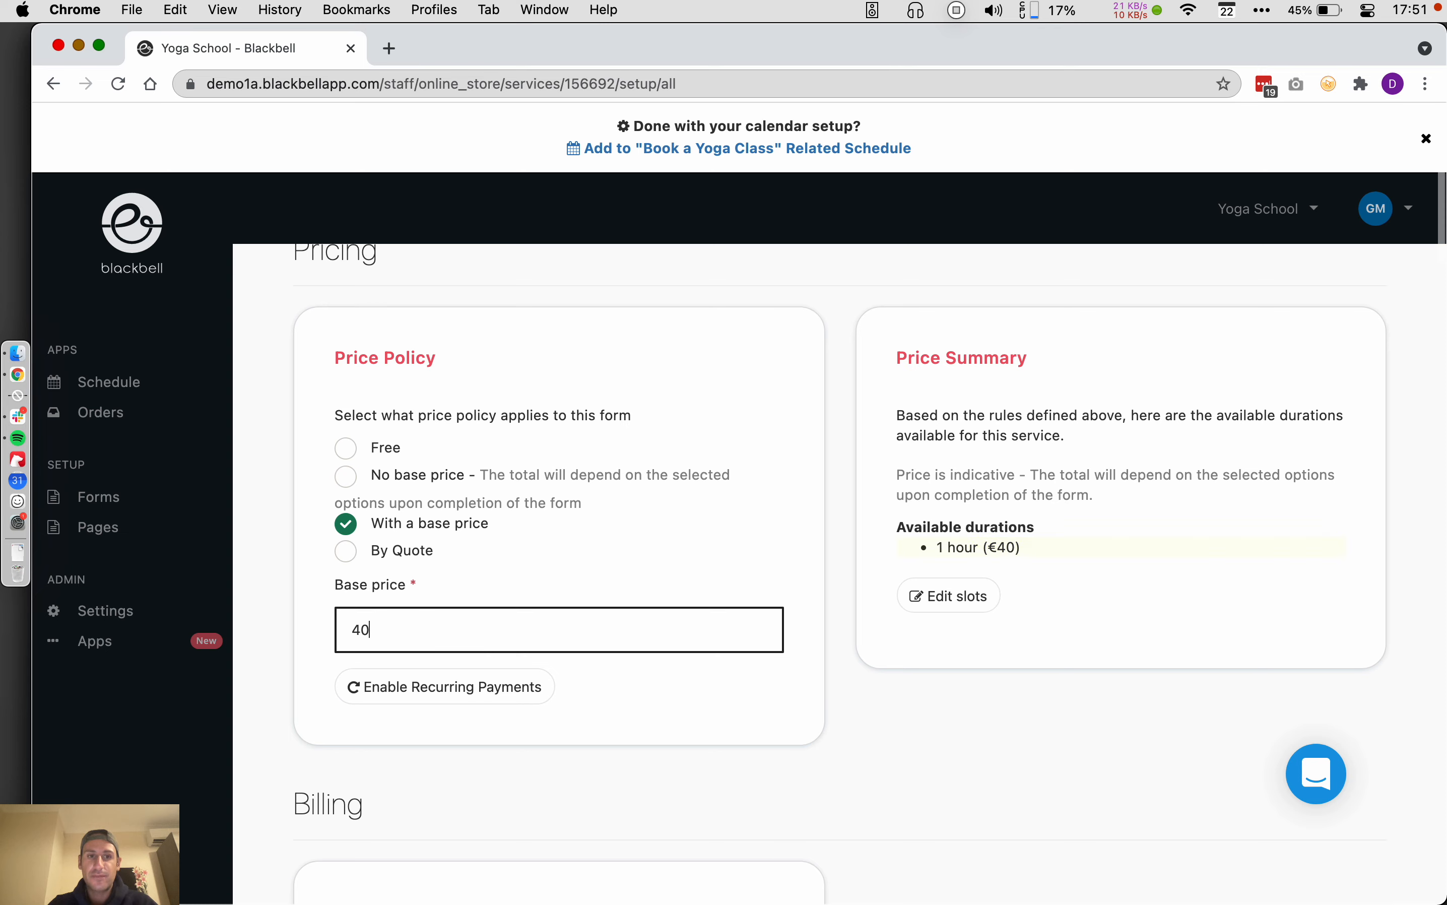
scroll(820, 587, up, 5)
click(1295, 499)
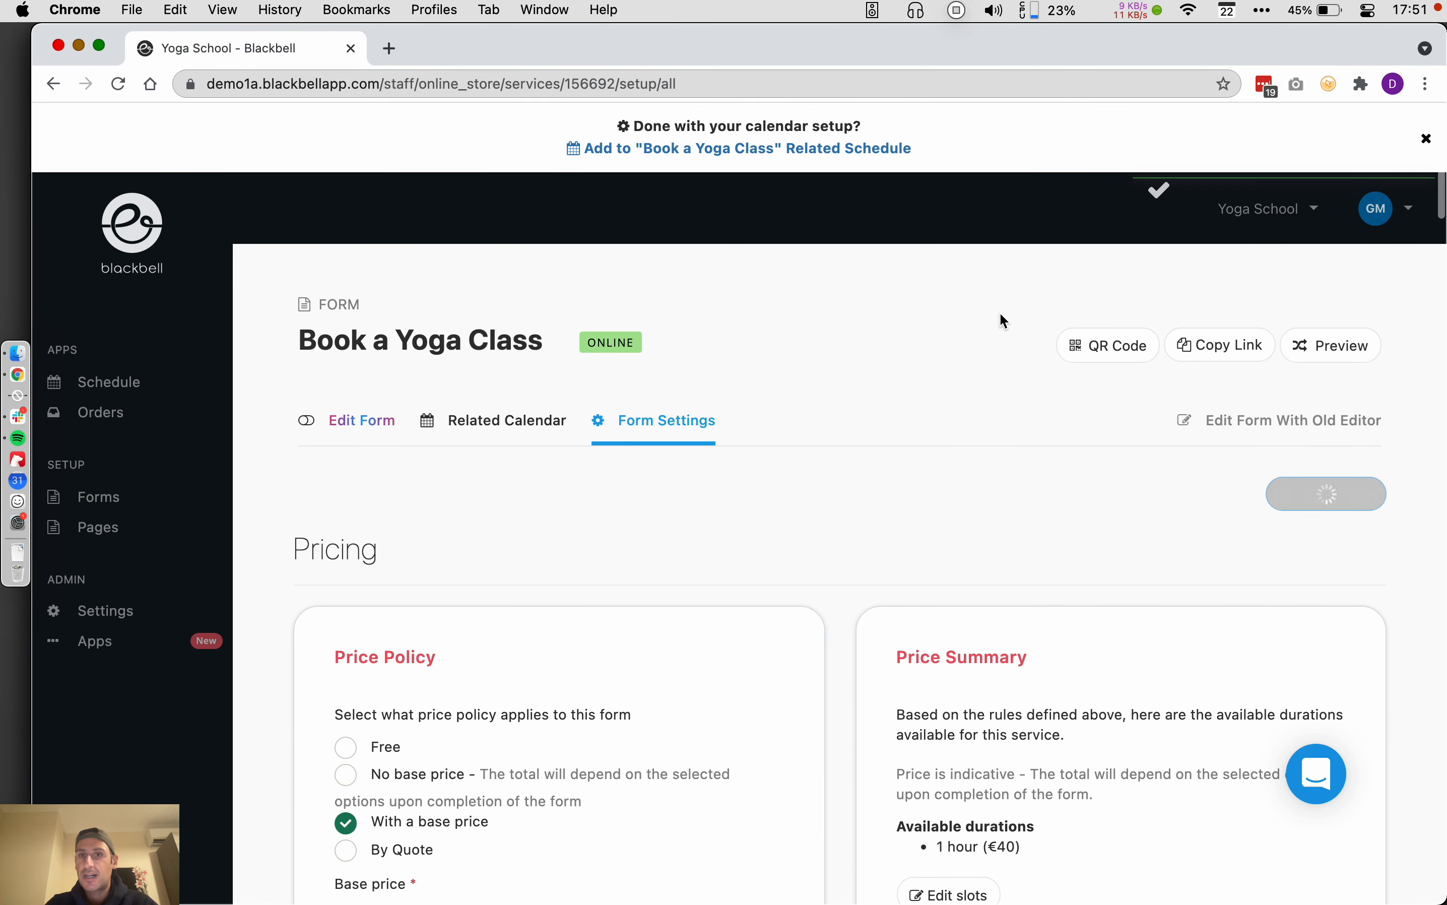
Step: Go back through the related calendar settings to the form editor and look over the form with its calendar step
click(865, 151)
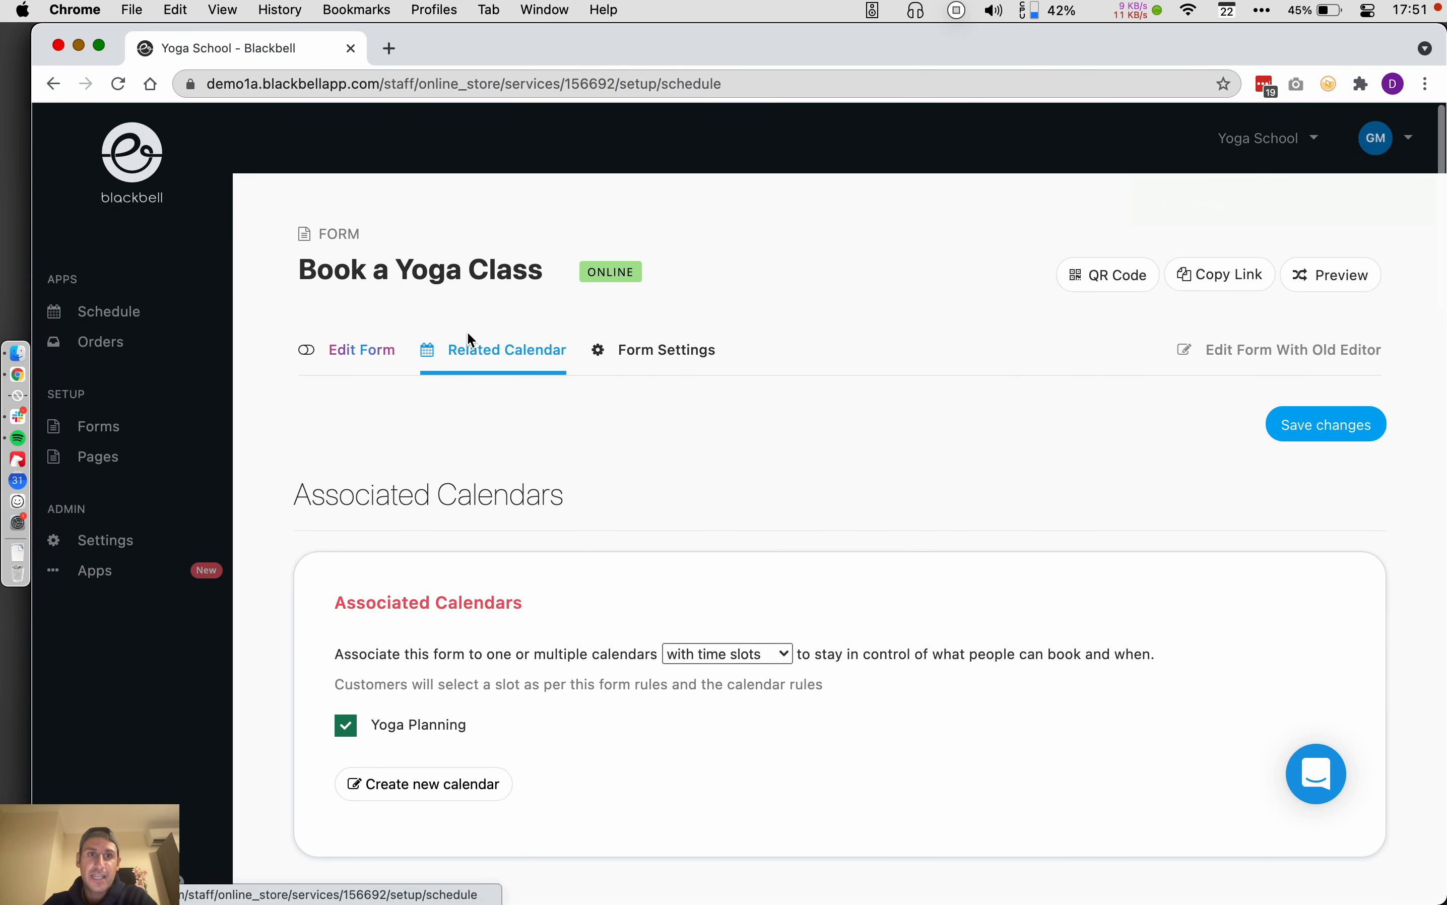
click(364, 353)
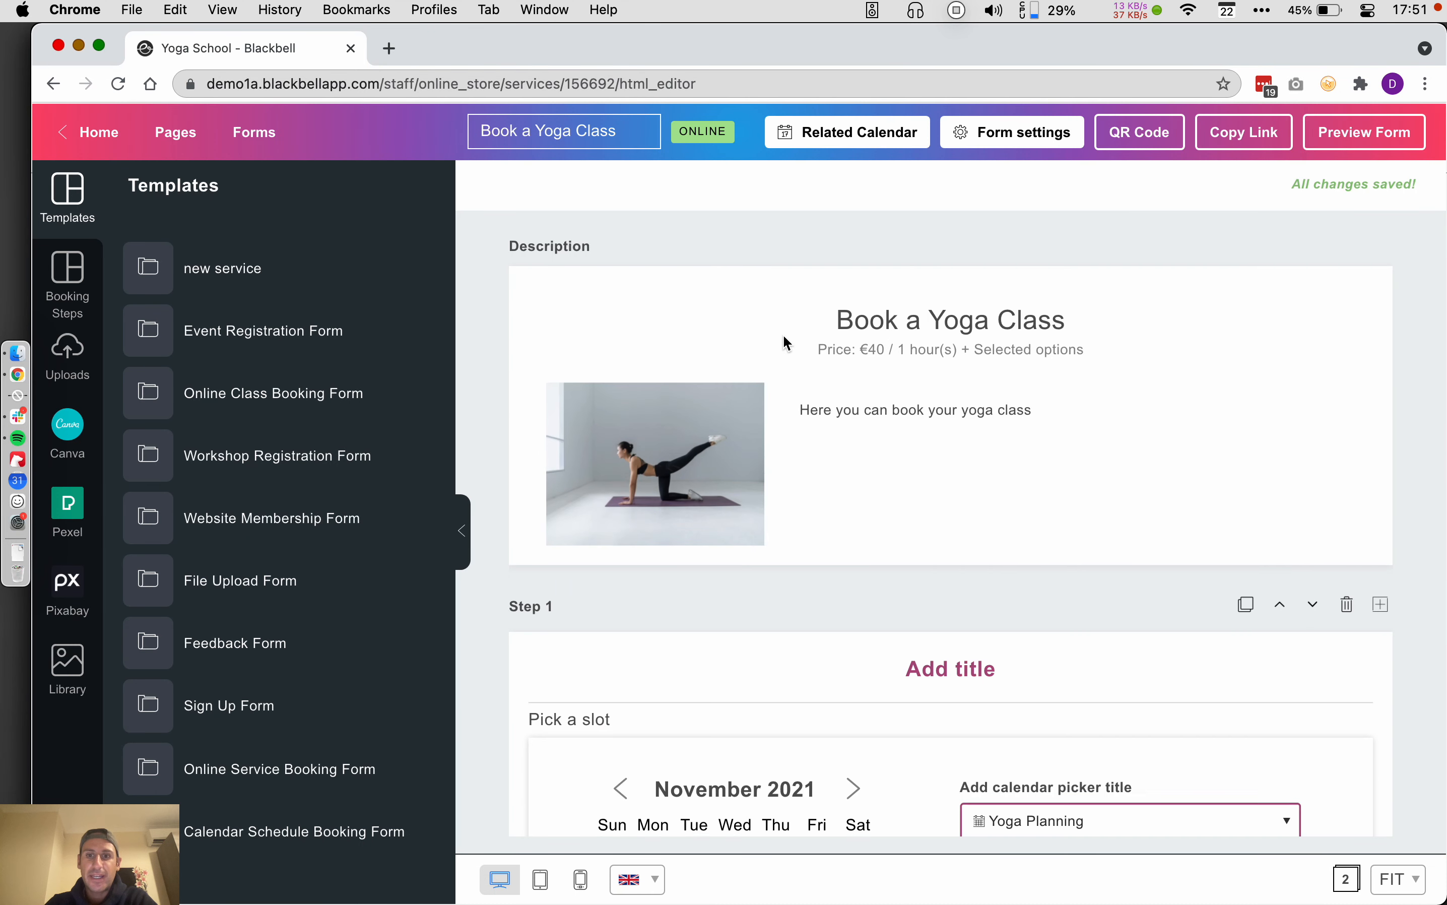
scroll(783, 336, down, 10)
scroll(784, 342, up, 10)
Step: Reopen the related calendar settings, check the slot setup, save the changes and return to the form editor
click(850, 133)
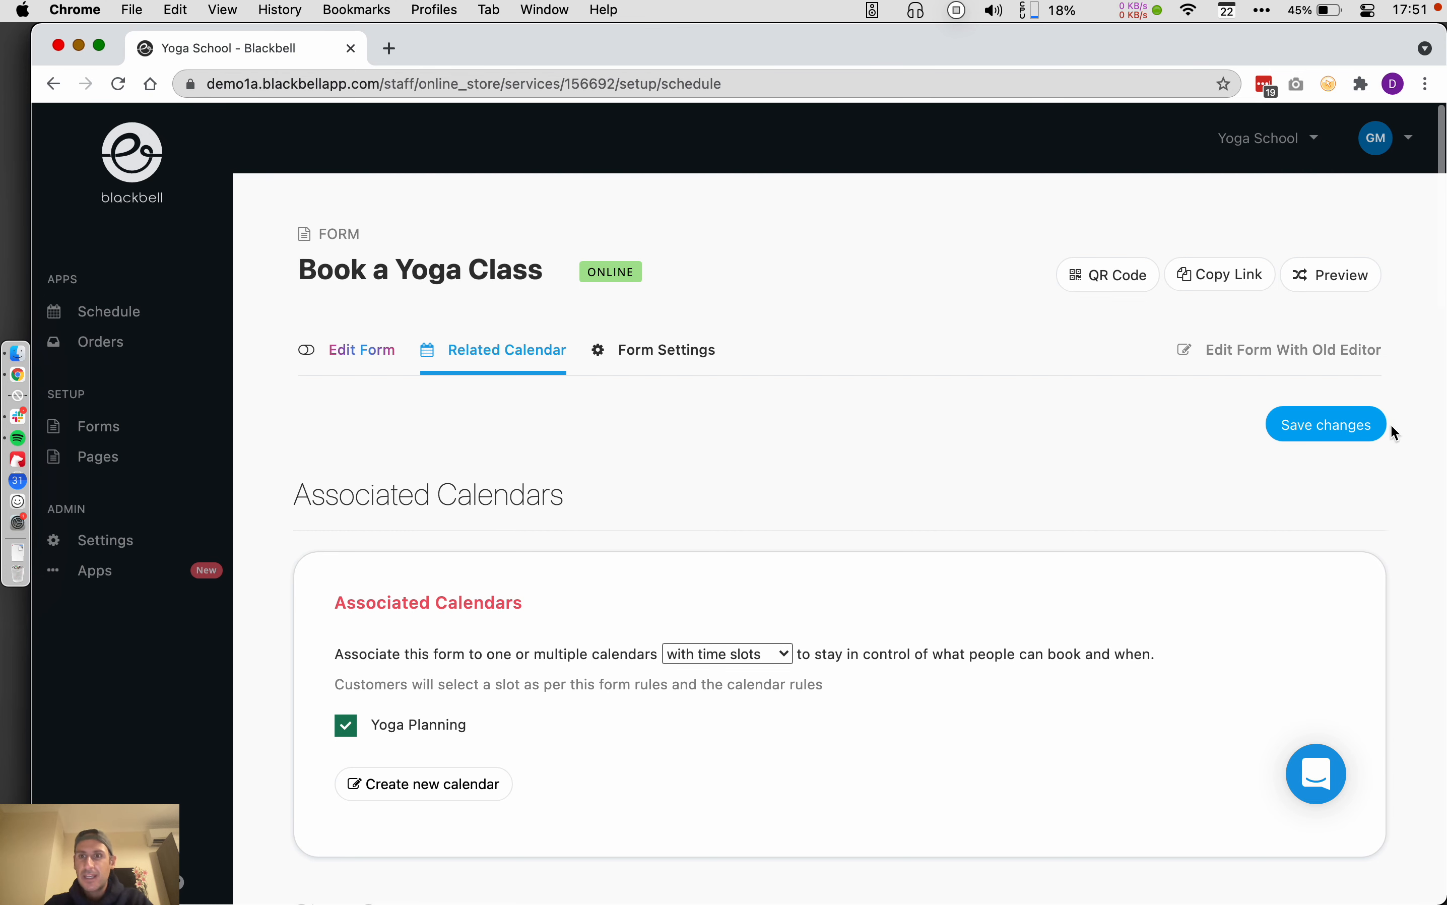
scroll(831, 523, down, 10)
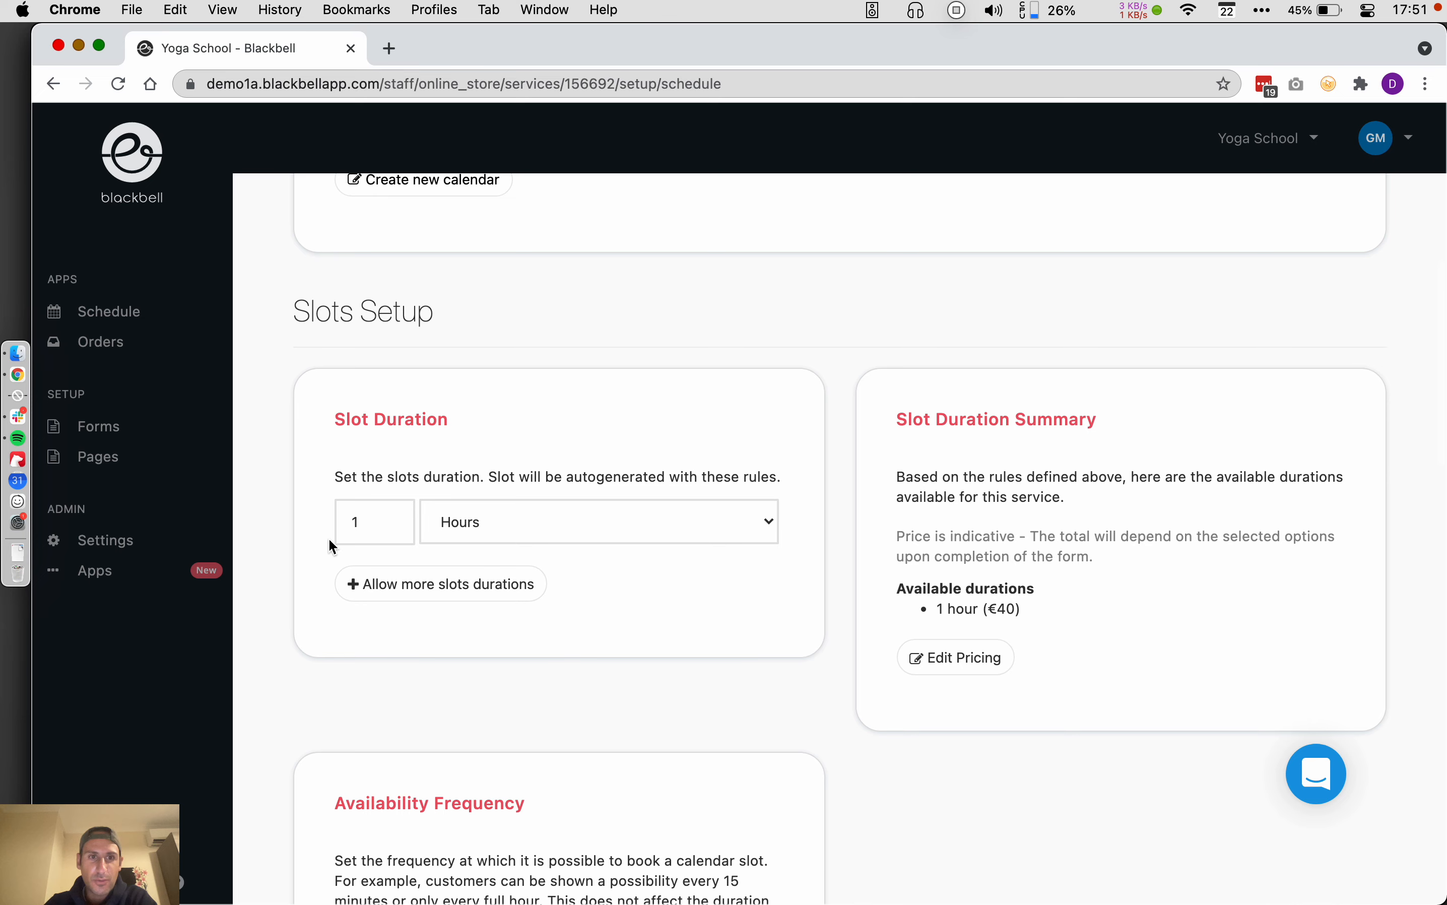
scroll(999, 612, up, 10)
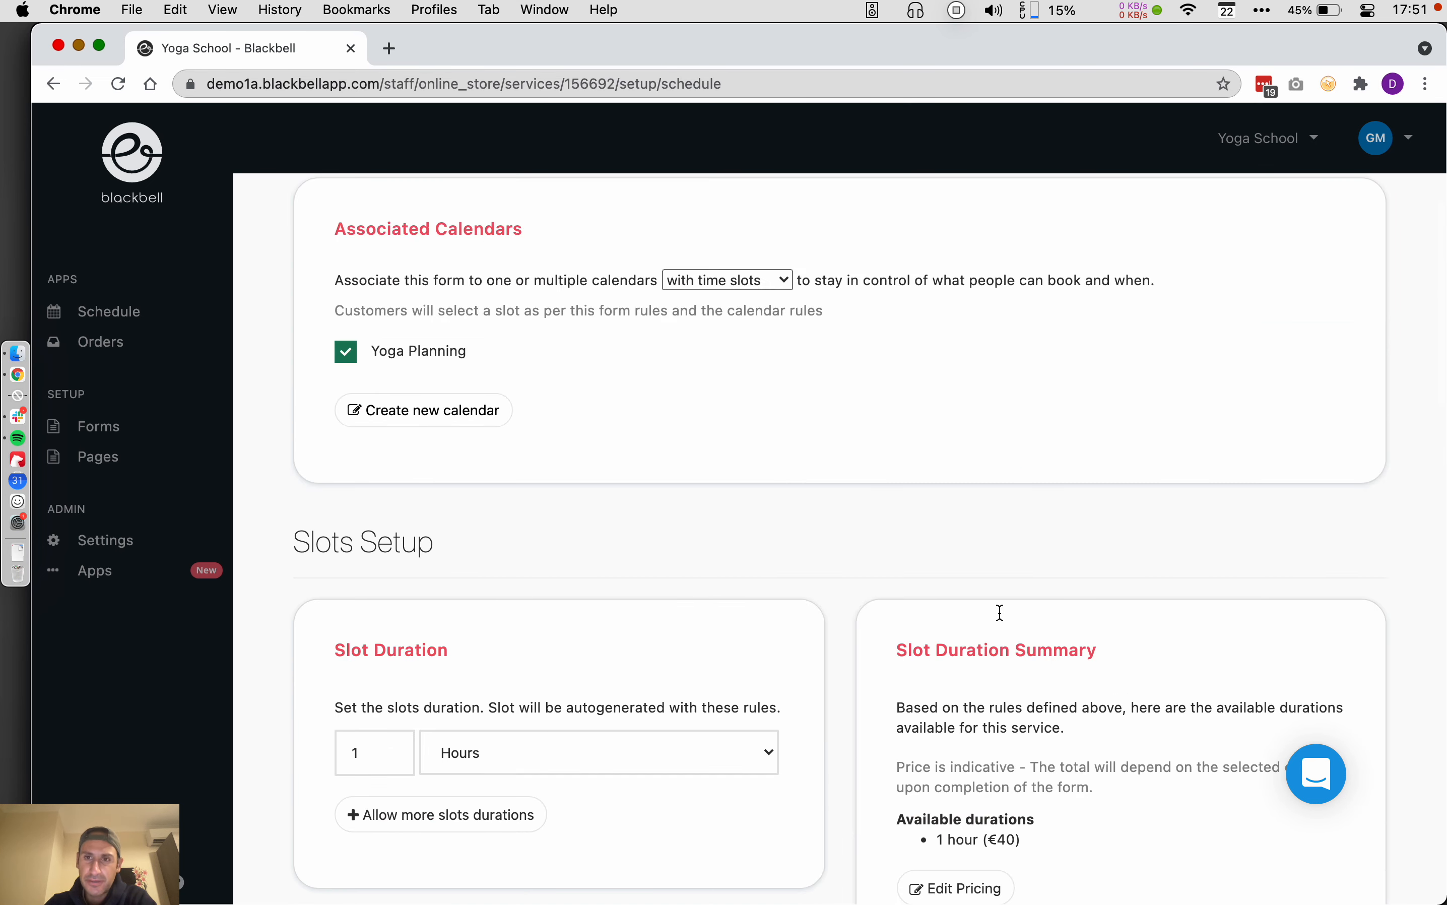
click(1319, 429)
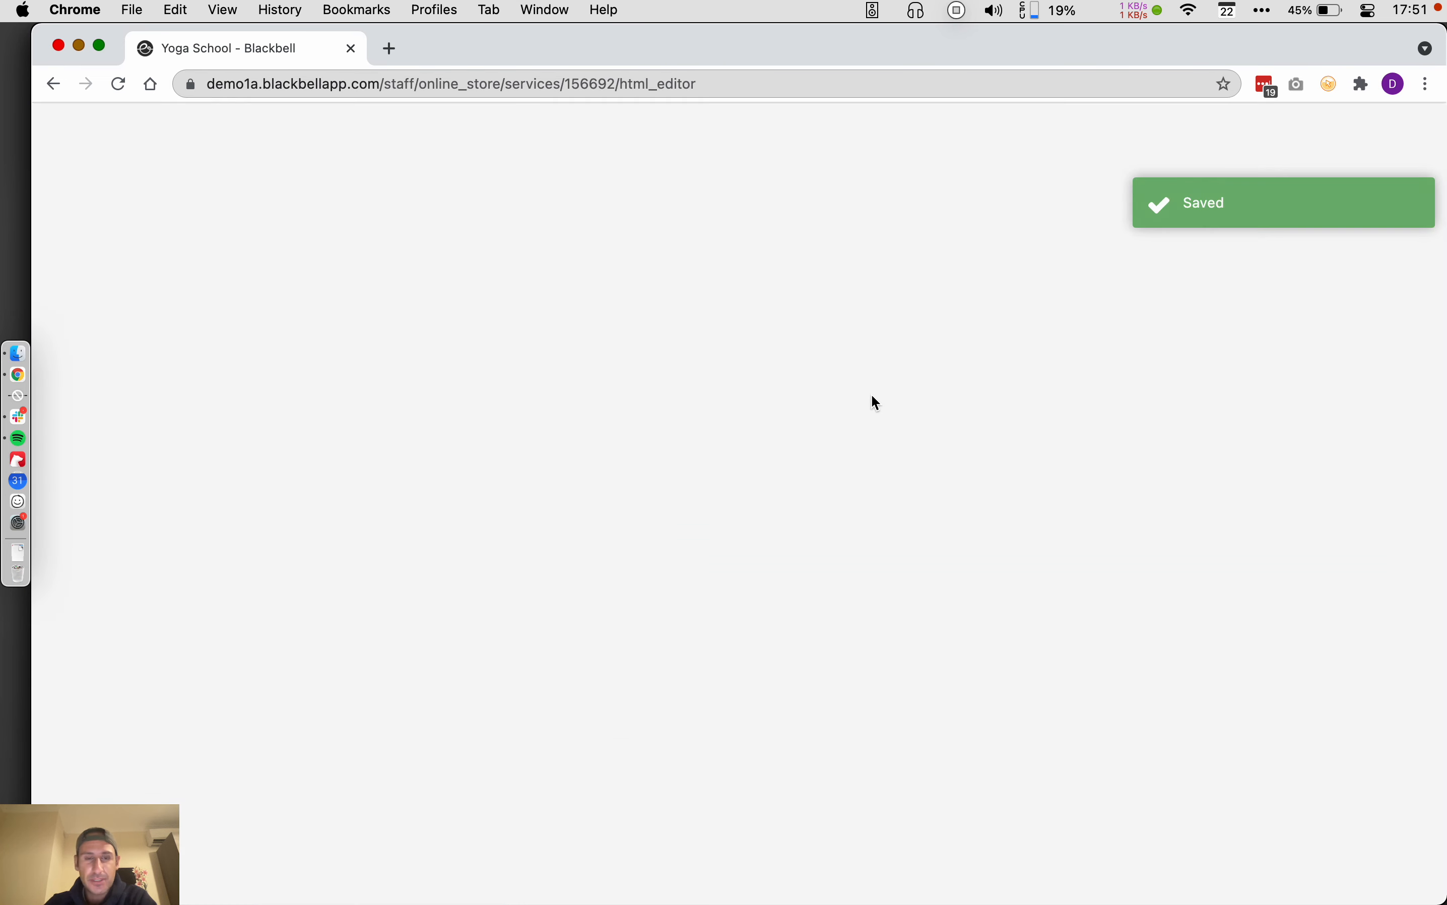
Step: Title the calendar step "Select a time" and look over the rest of the form
scroll(872, 394, down, 5)
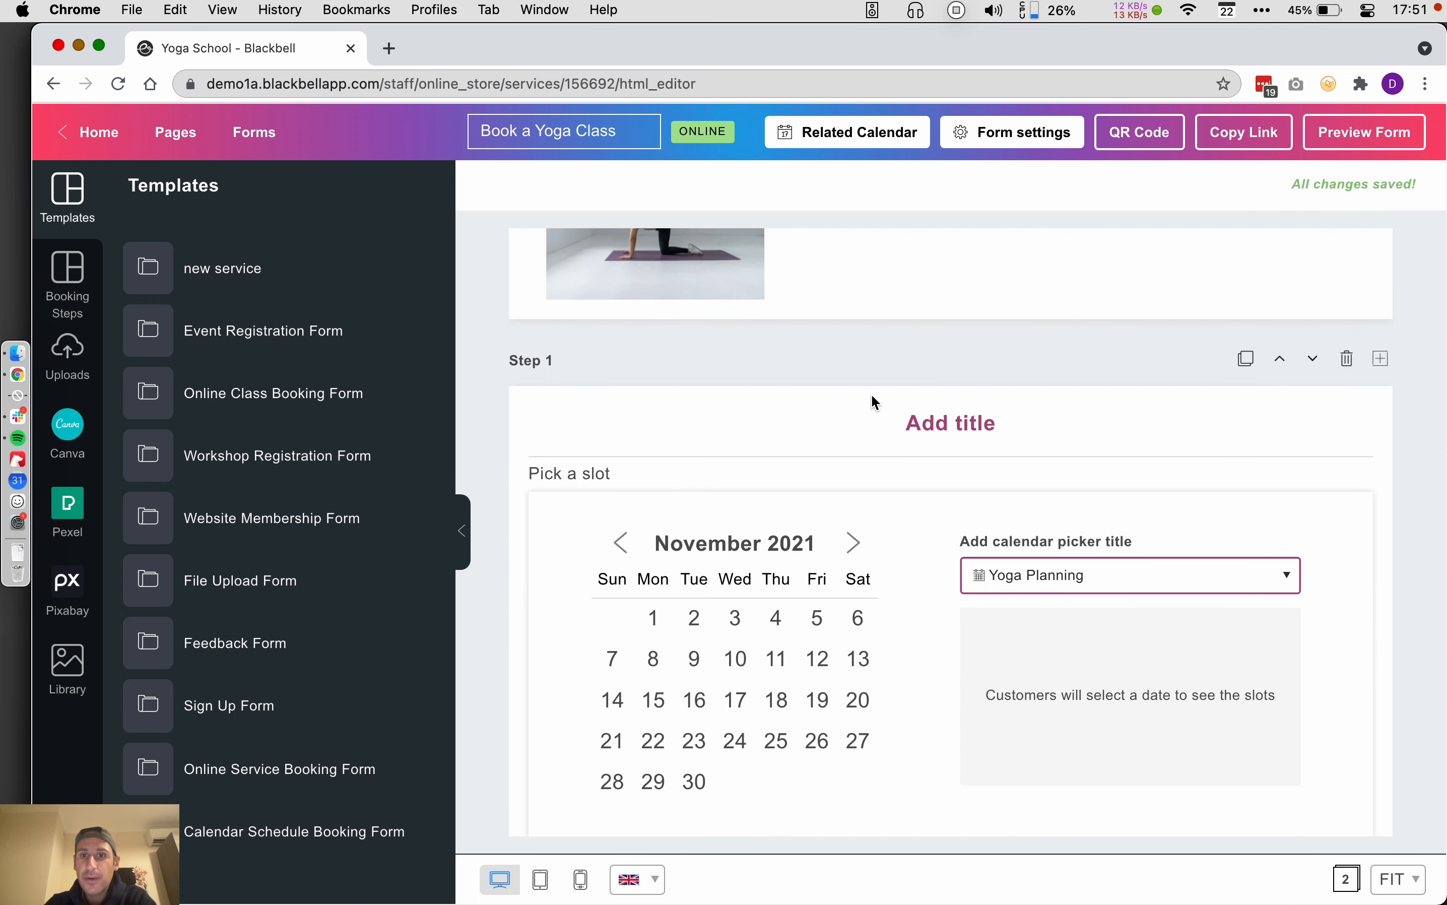
click(963, 369)
double_click(950, 370)
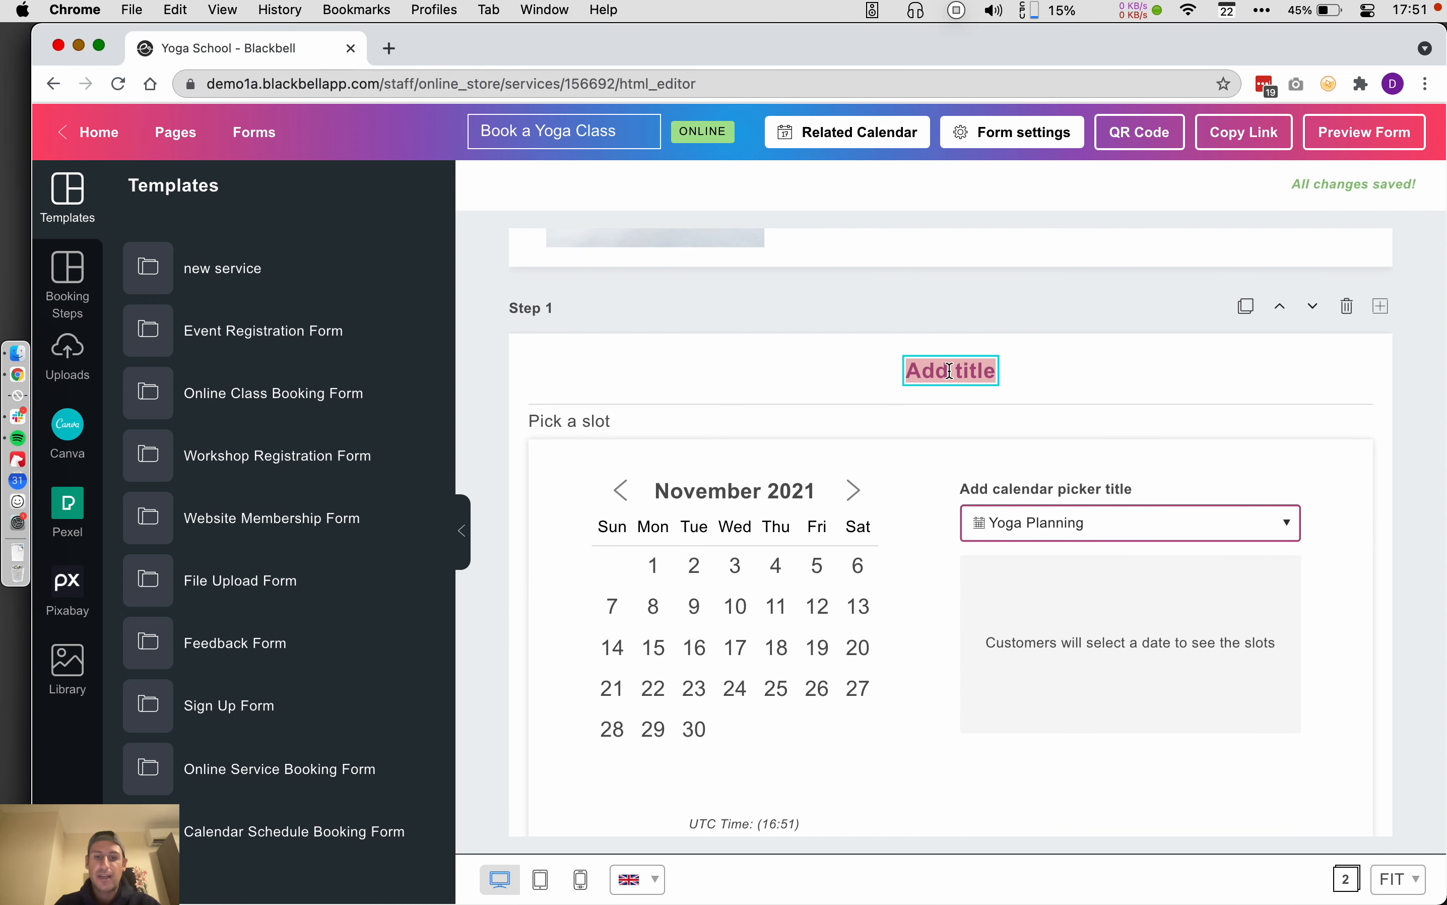
text(Select a time)
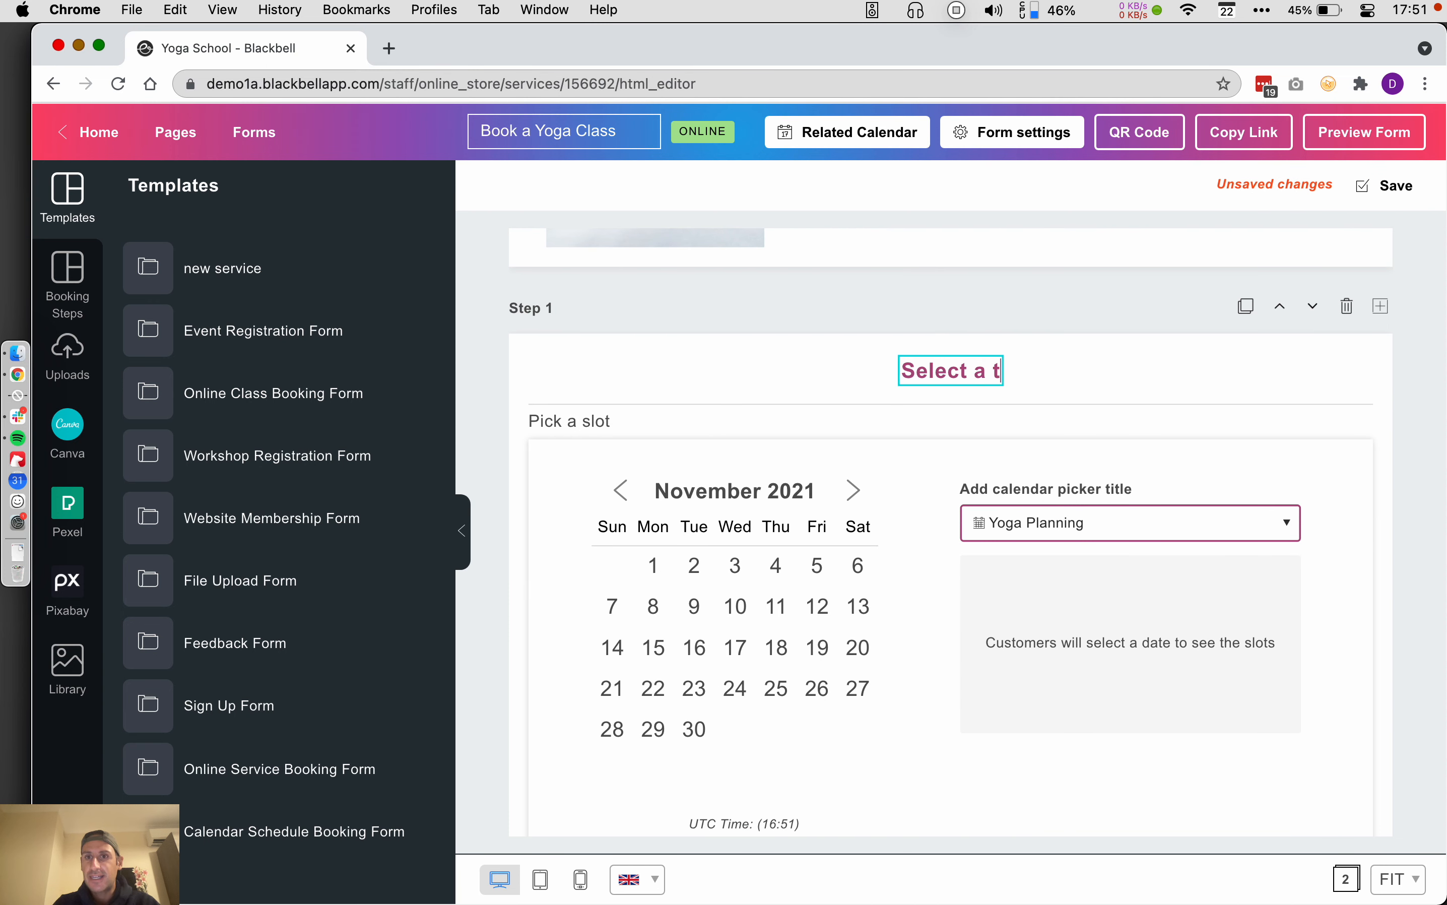
scroll(798, 335, down, 5)
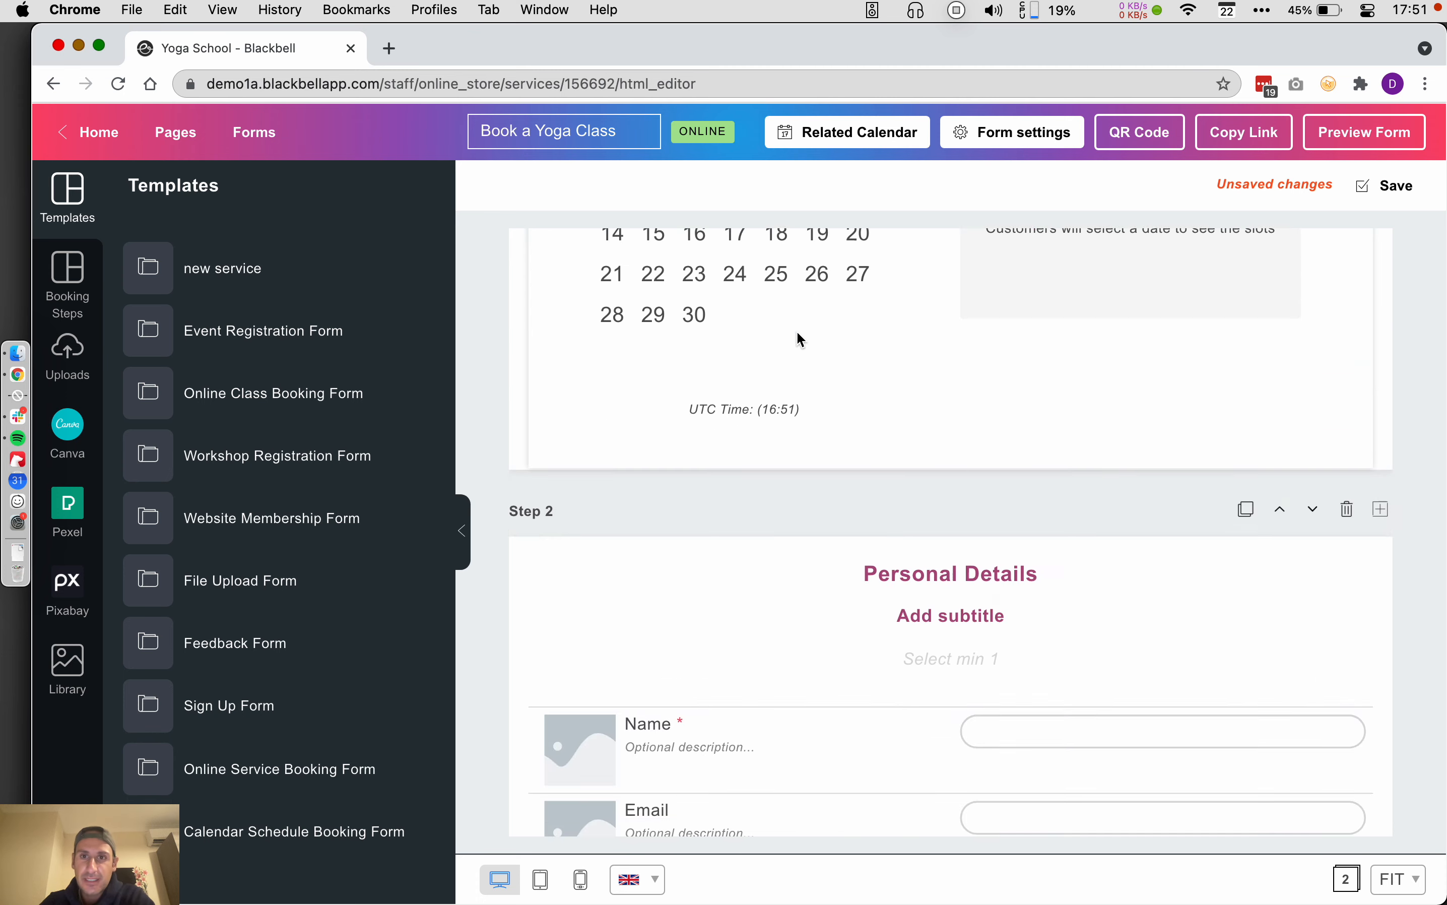
scroll(798, 335, up, 9)
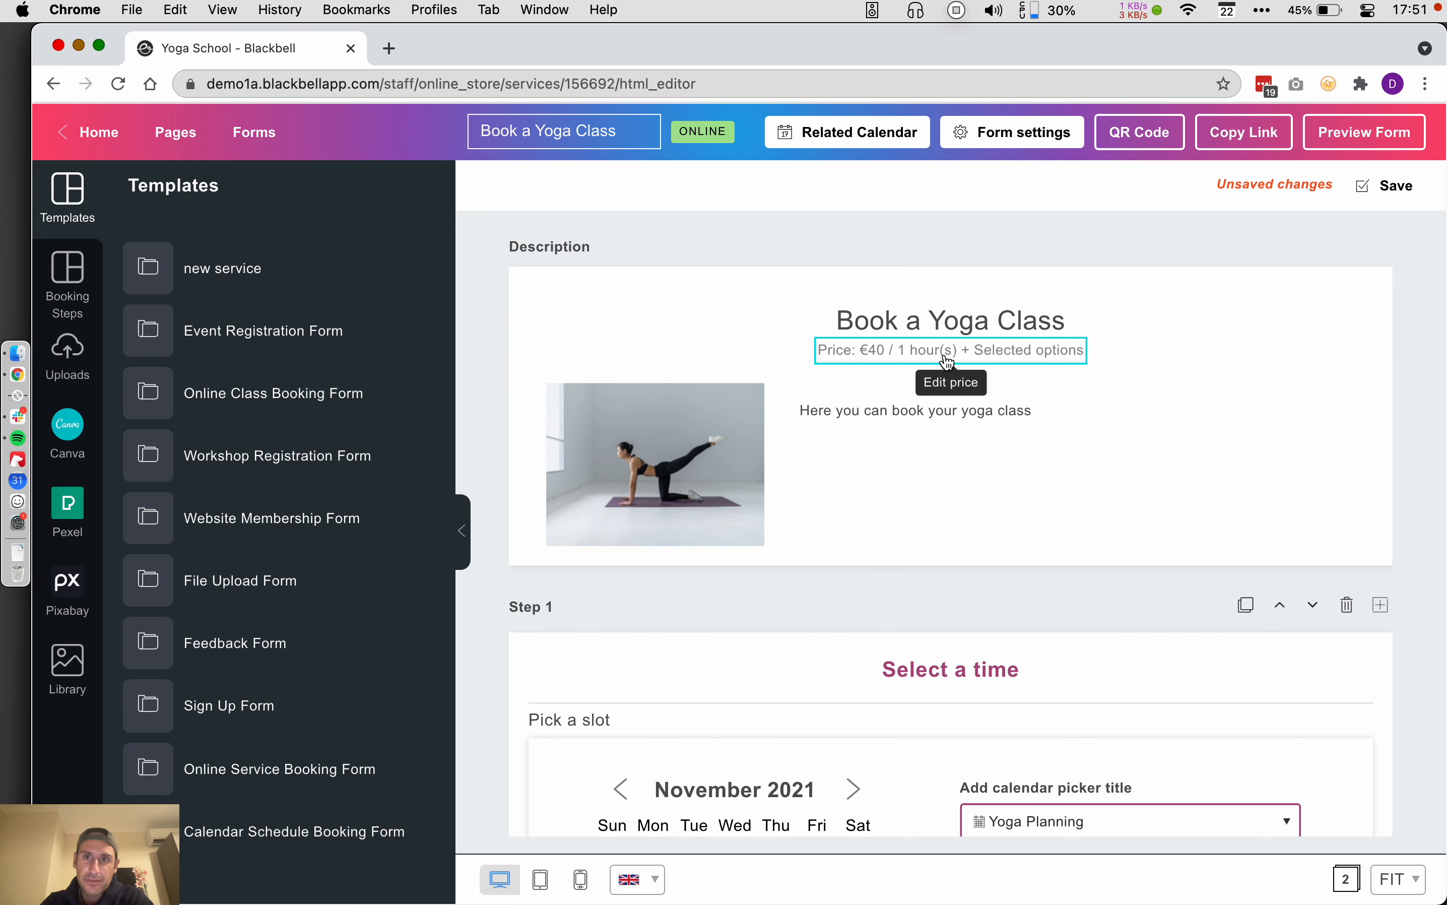
scroll(889, 366, down, 10)
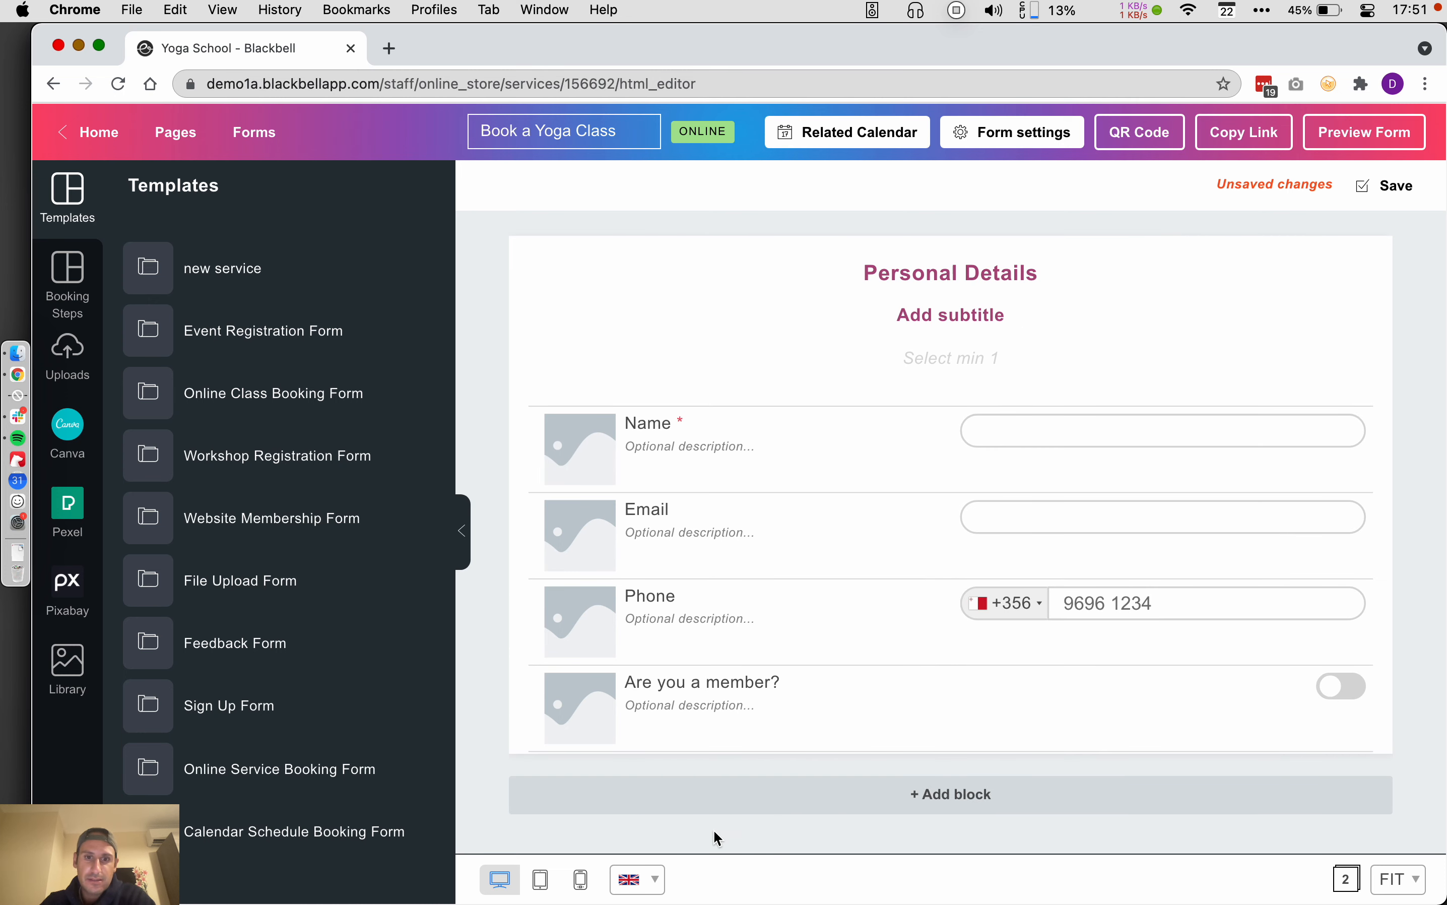
Step: Add a new step block titled "Extra" at the end of the booking form and label its option "Fr"
click(709, 801)
text(Extra)
triple_click(654, 682)
text(Fr)
click(690, 705)
click(653, 726)
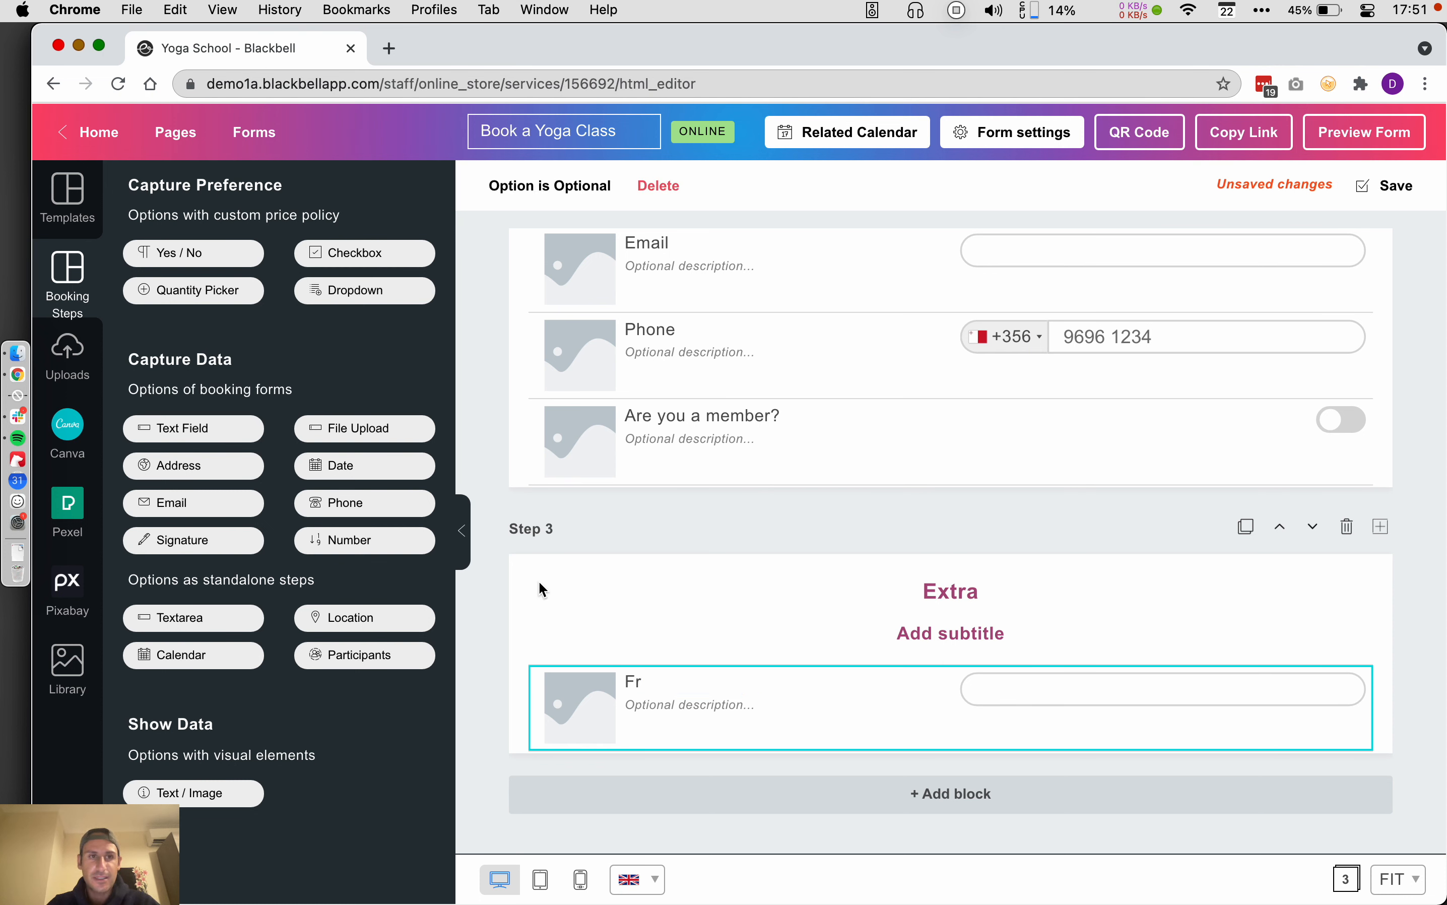
Step: Replace the text field in the Extra step with a checkbox item named "Water Bottle"
drag(364, 256, 753, 739)
click(805, 602)
key(BackSpace)
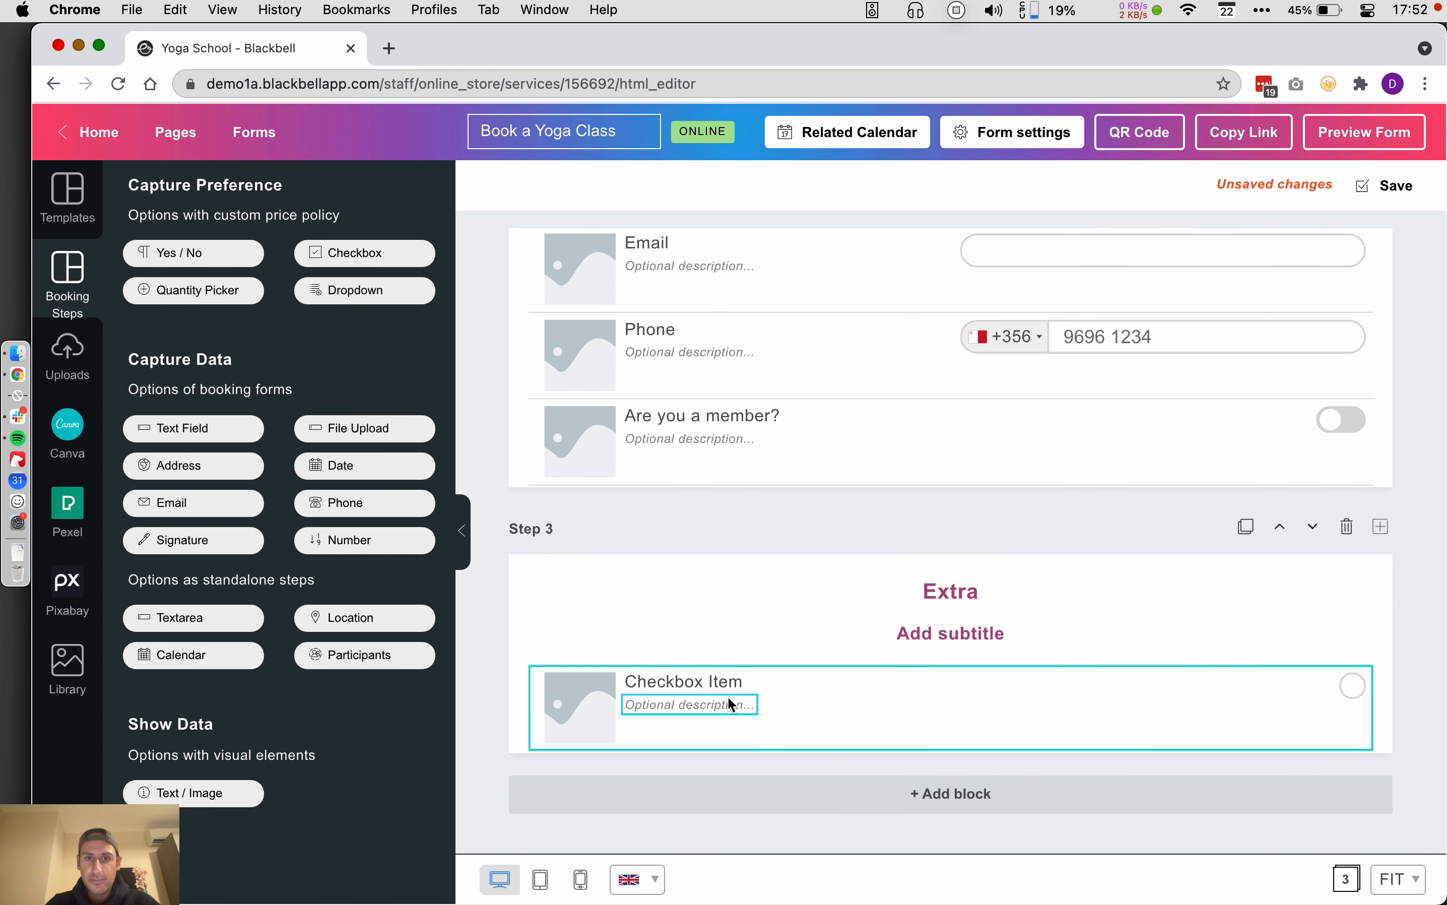
click(717, 684)
text(Water Bottle)
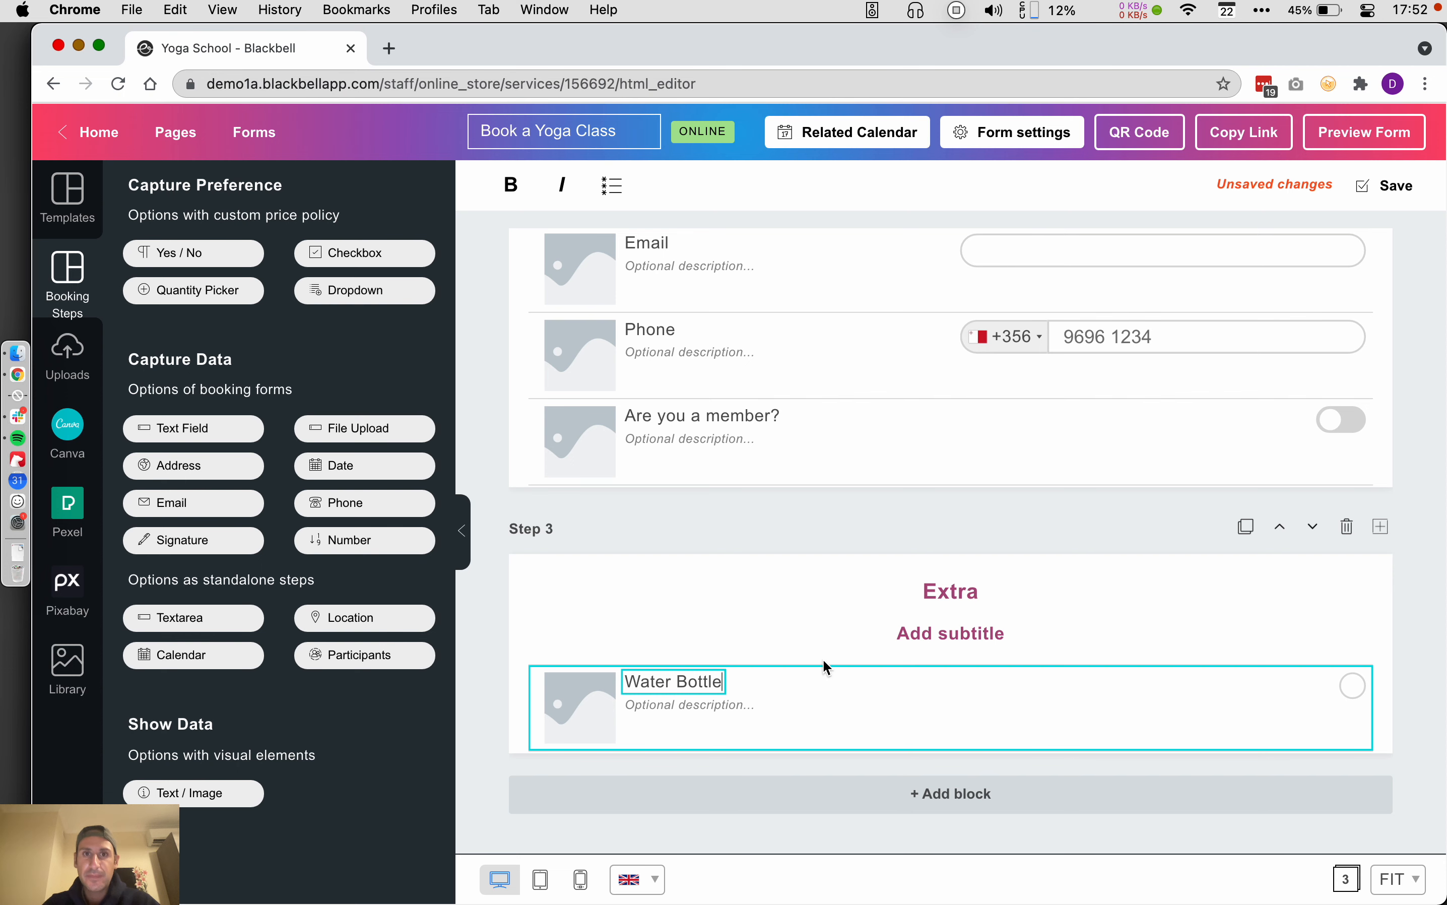
click(838, 720)
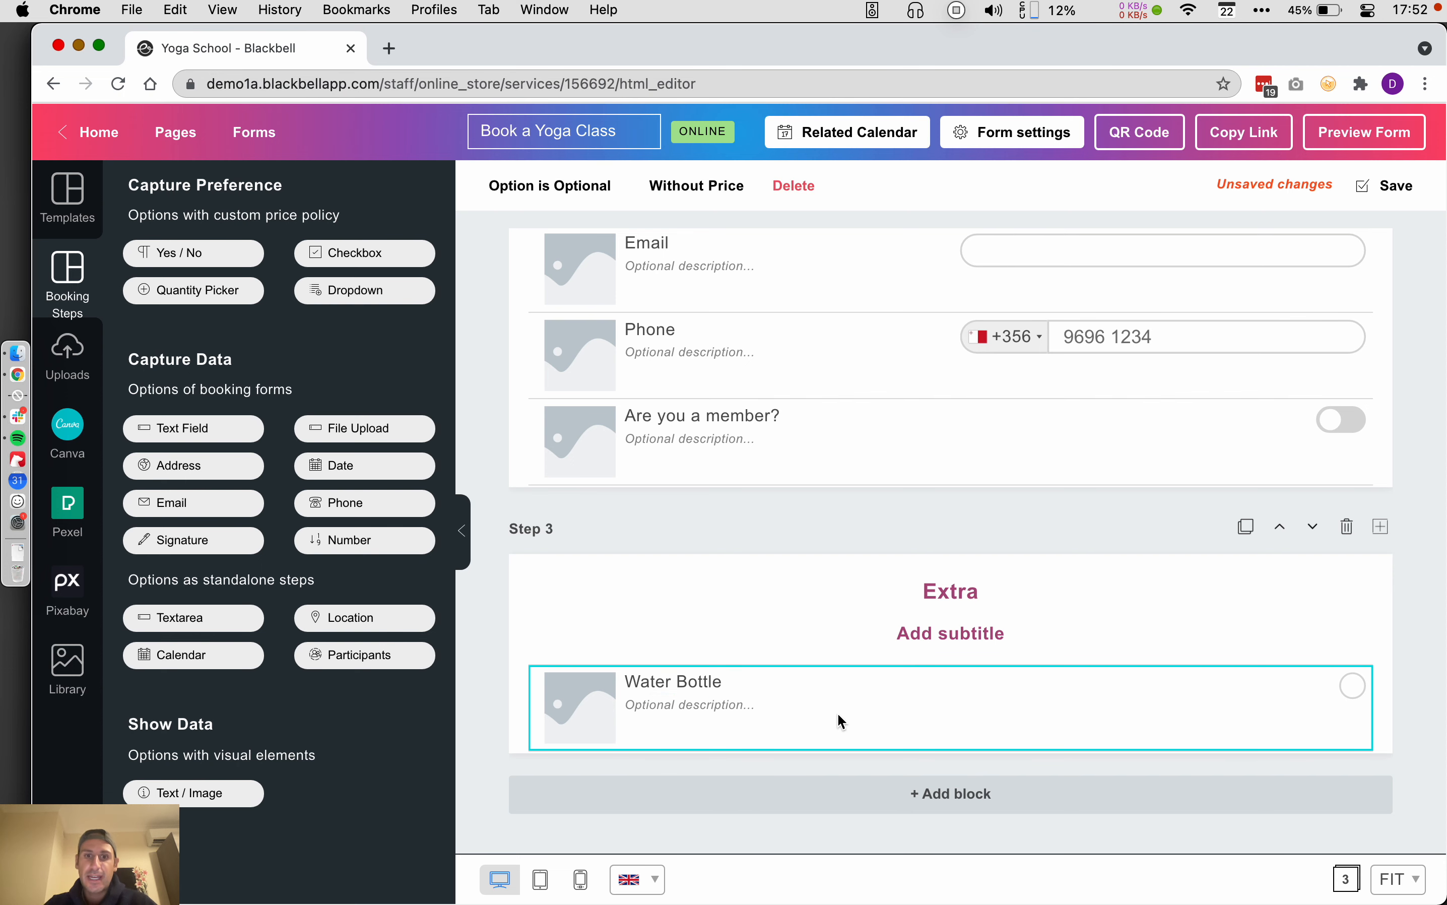
Step: Switch the Water Bottle option to With Price and set its price to €3
click(685, 193)
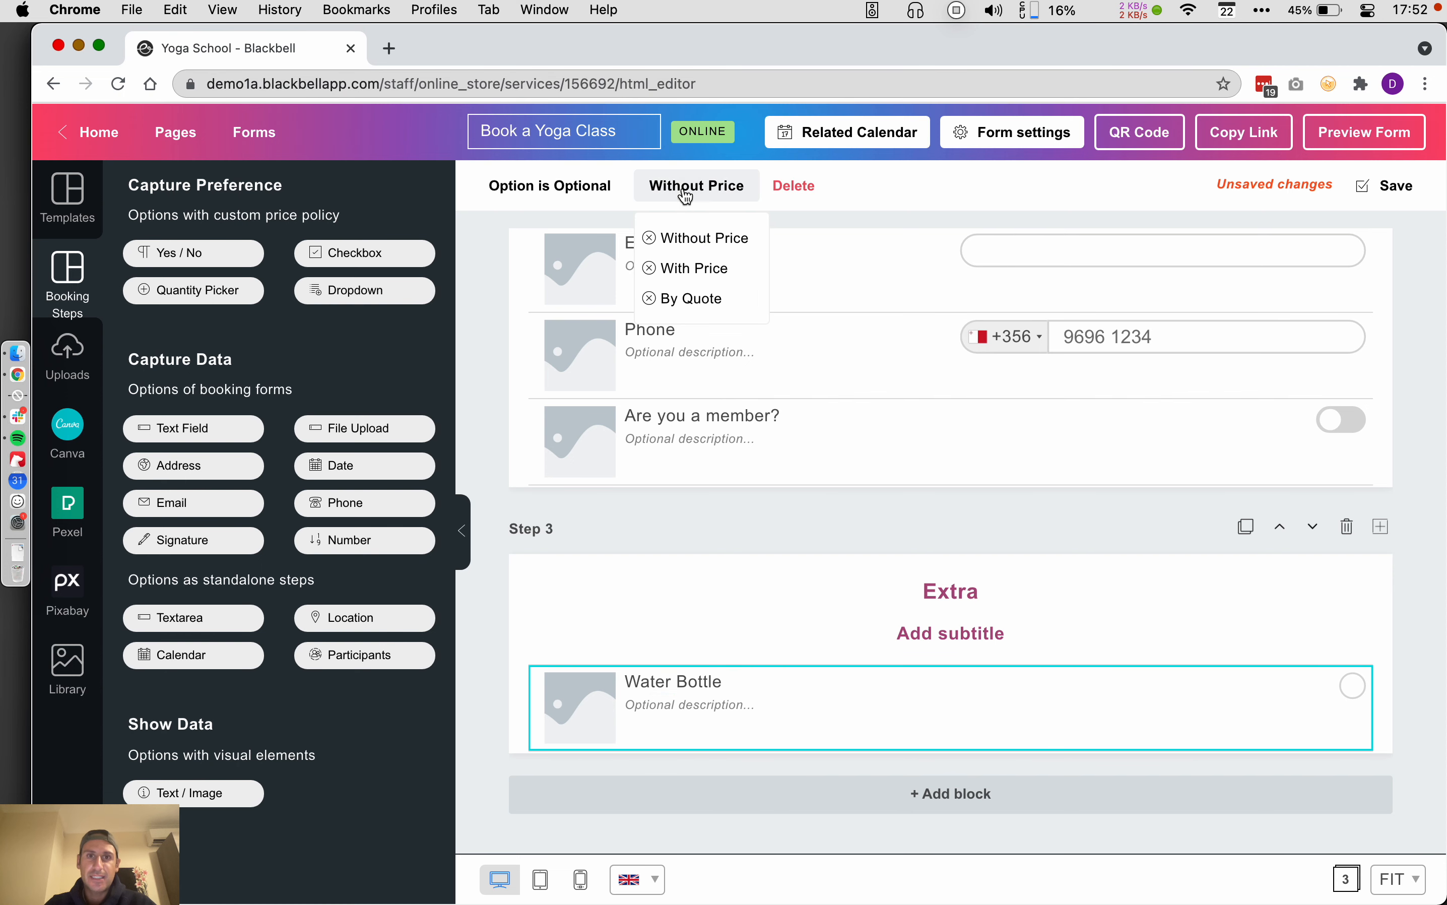
click(688, 268)
text(3)
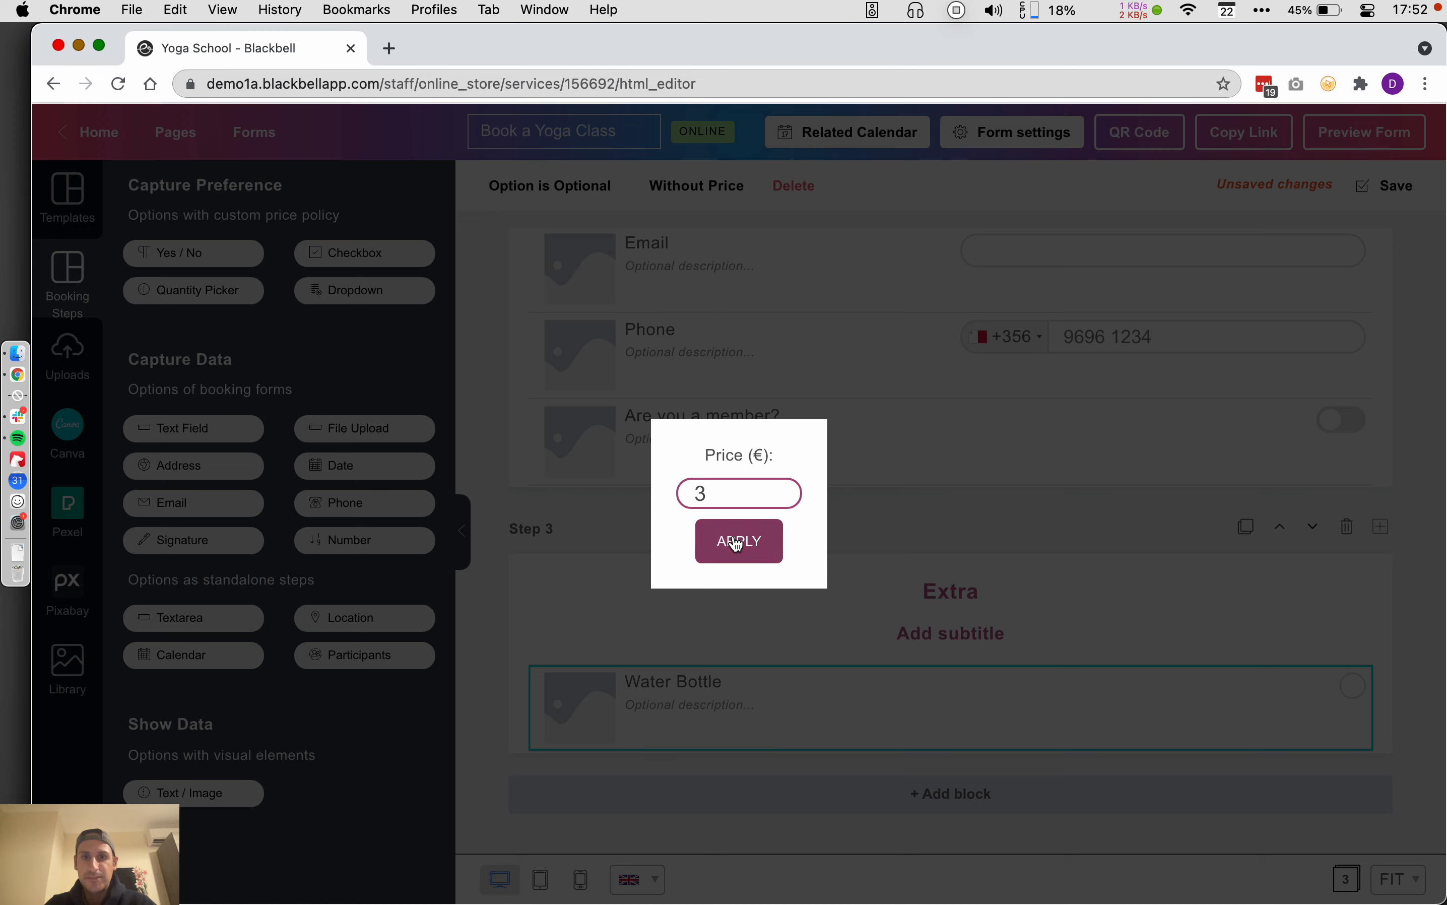
click(737, 541)
Step: Set the Water Bottle option's image to the Pexels photo of the h2o glass bottle and save the form
click(571, 710)
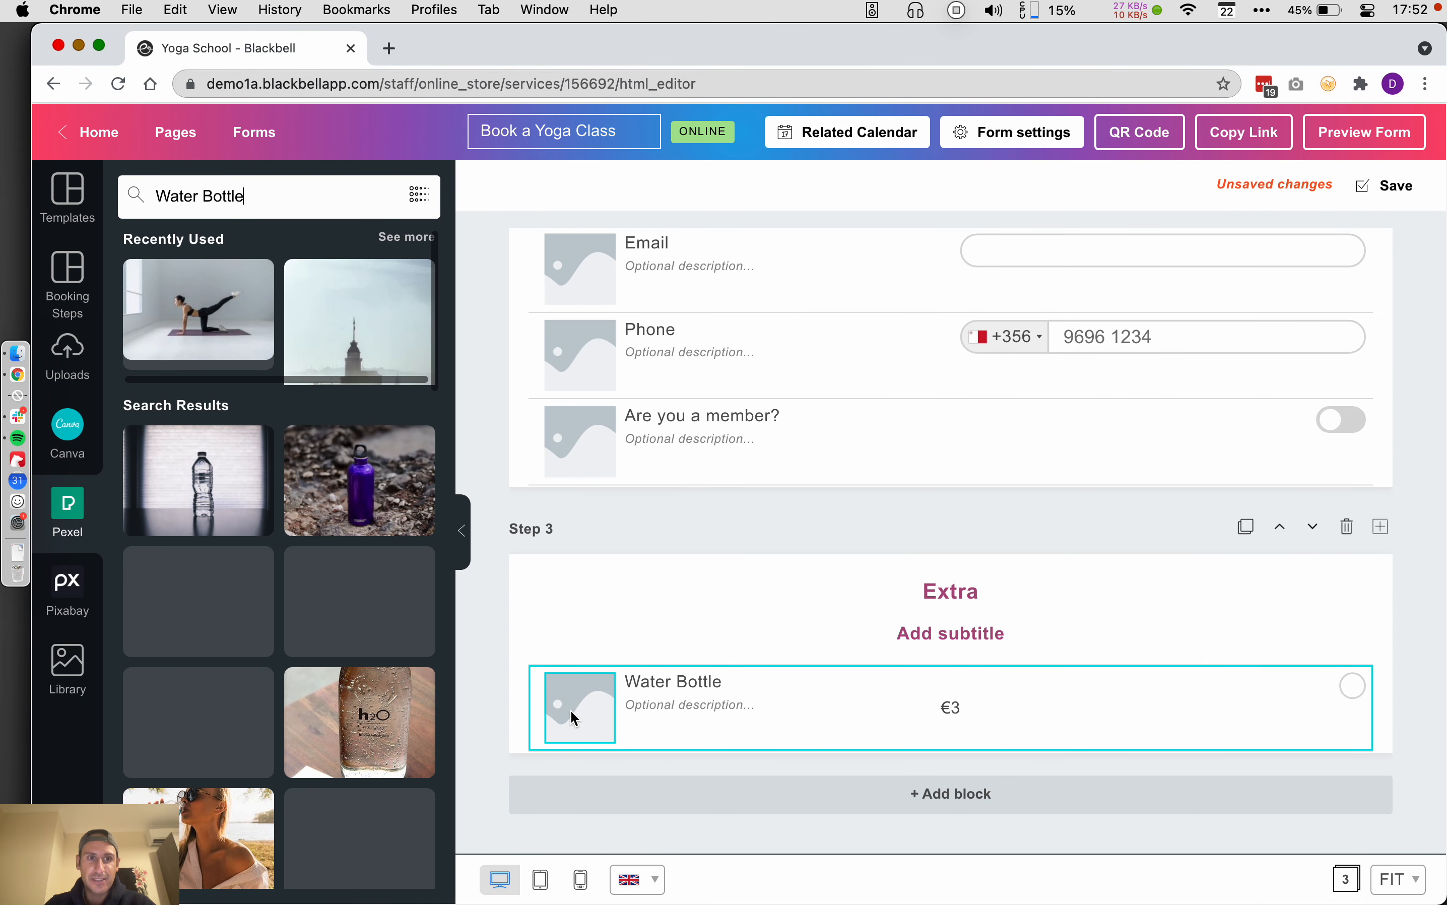
drag(388, 701, 580, 713)
scroll(726, 539, up, 15)
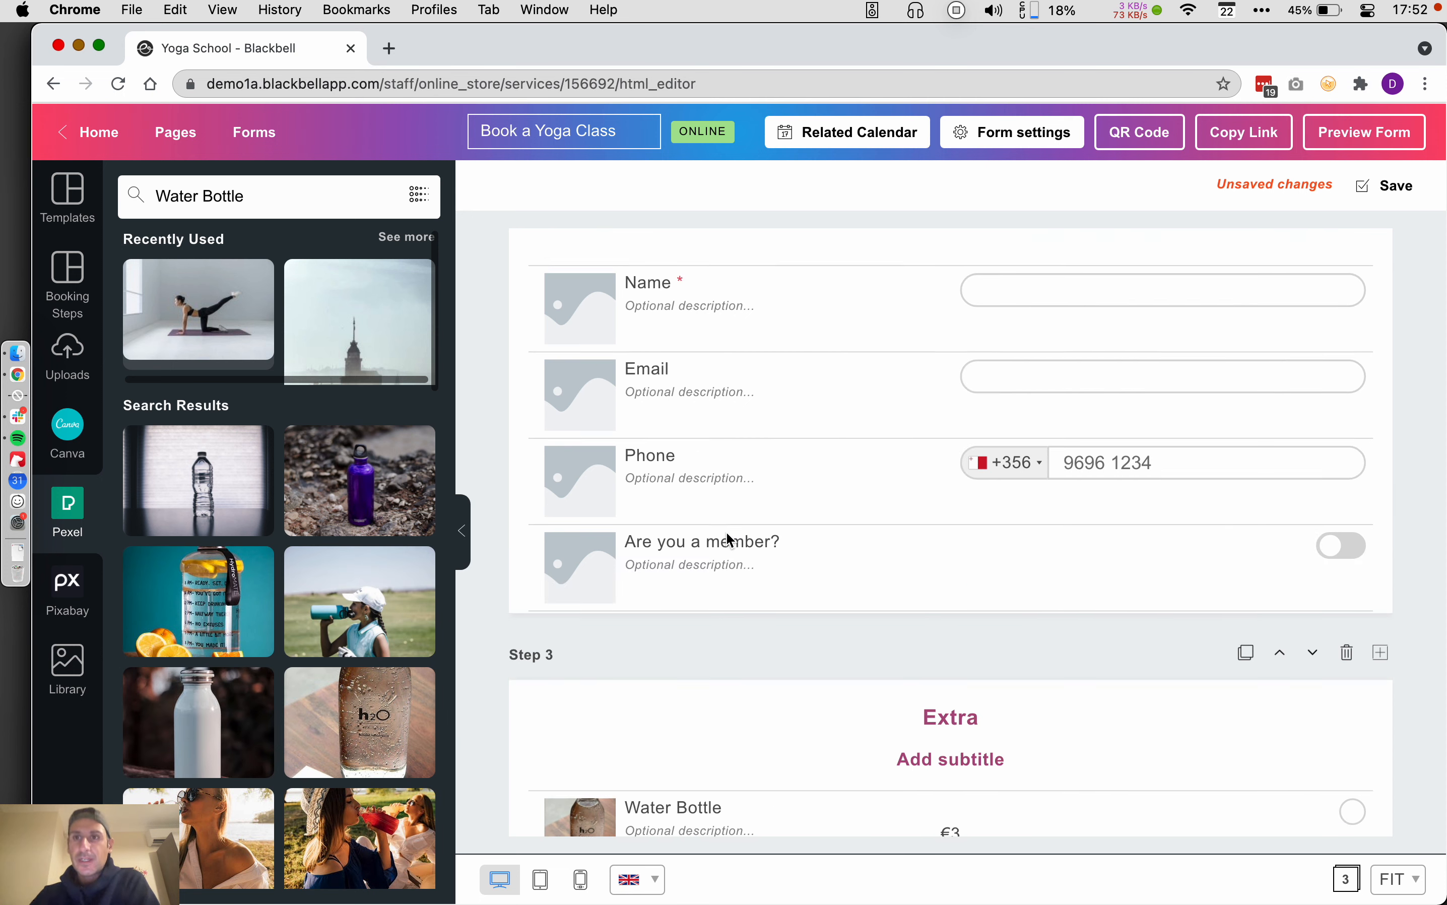
click(1376, 186)
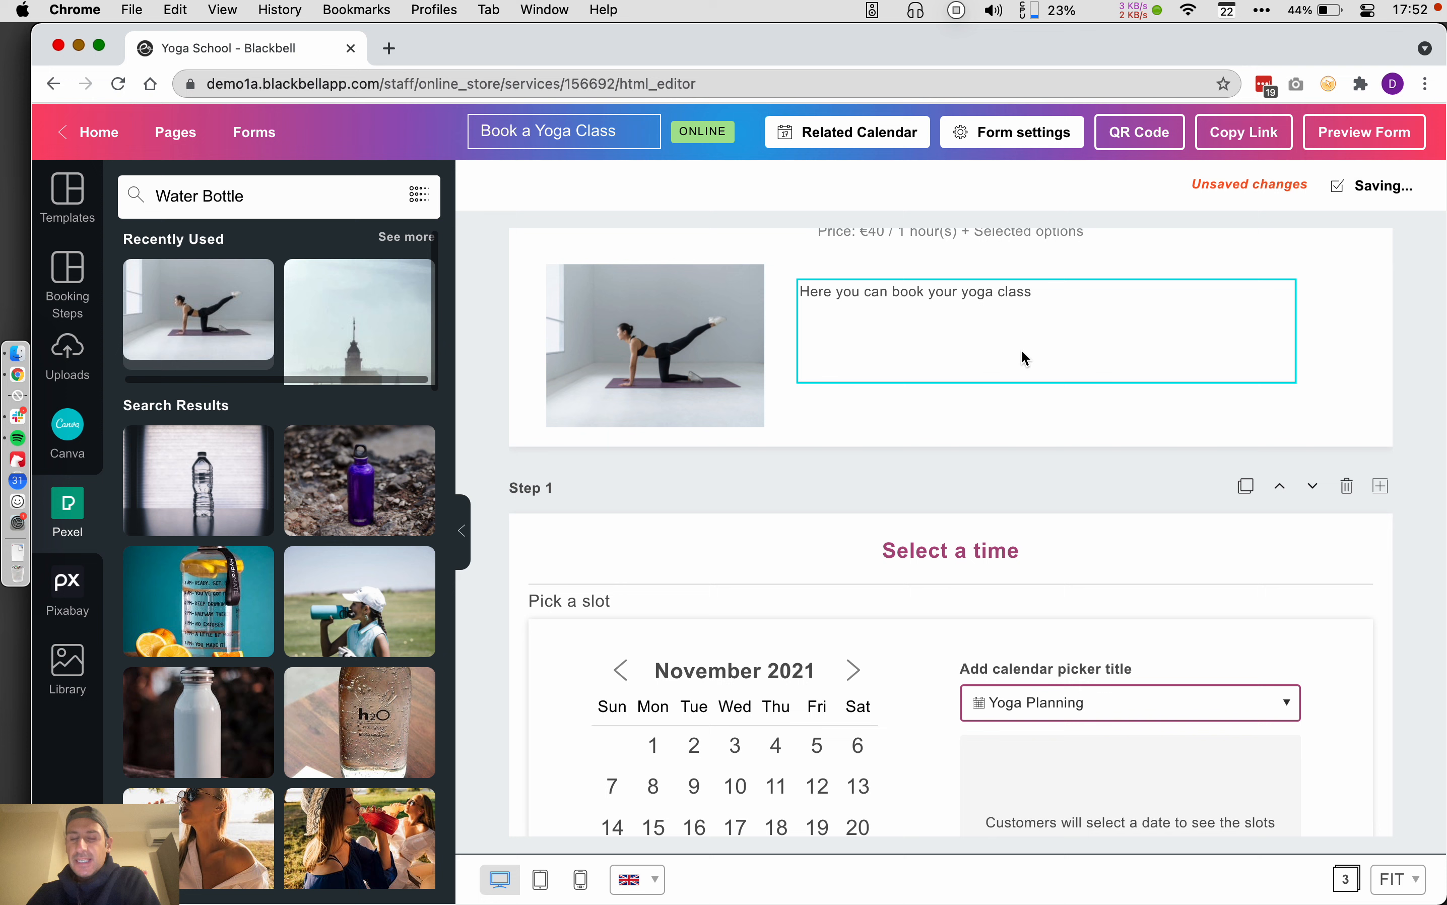
scroll(1025, 358, up, 2)
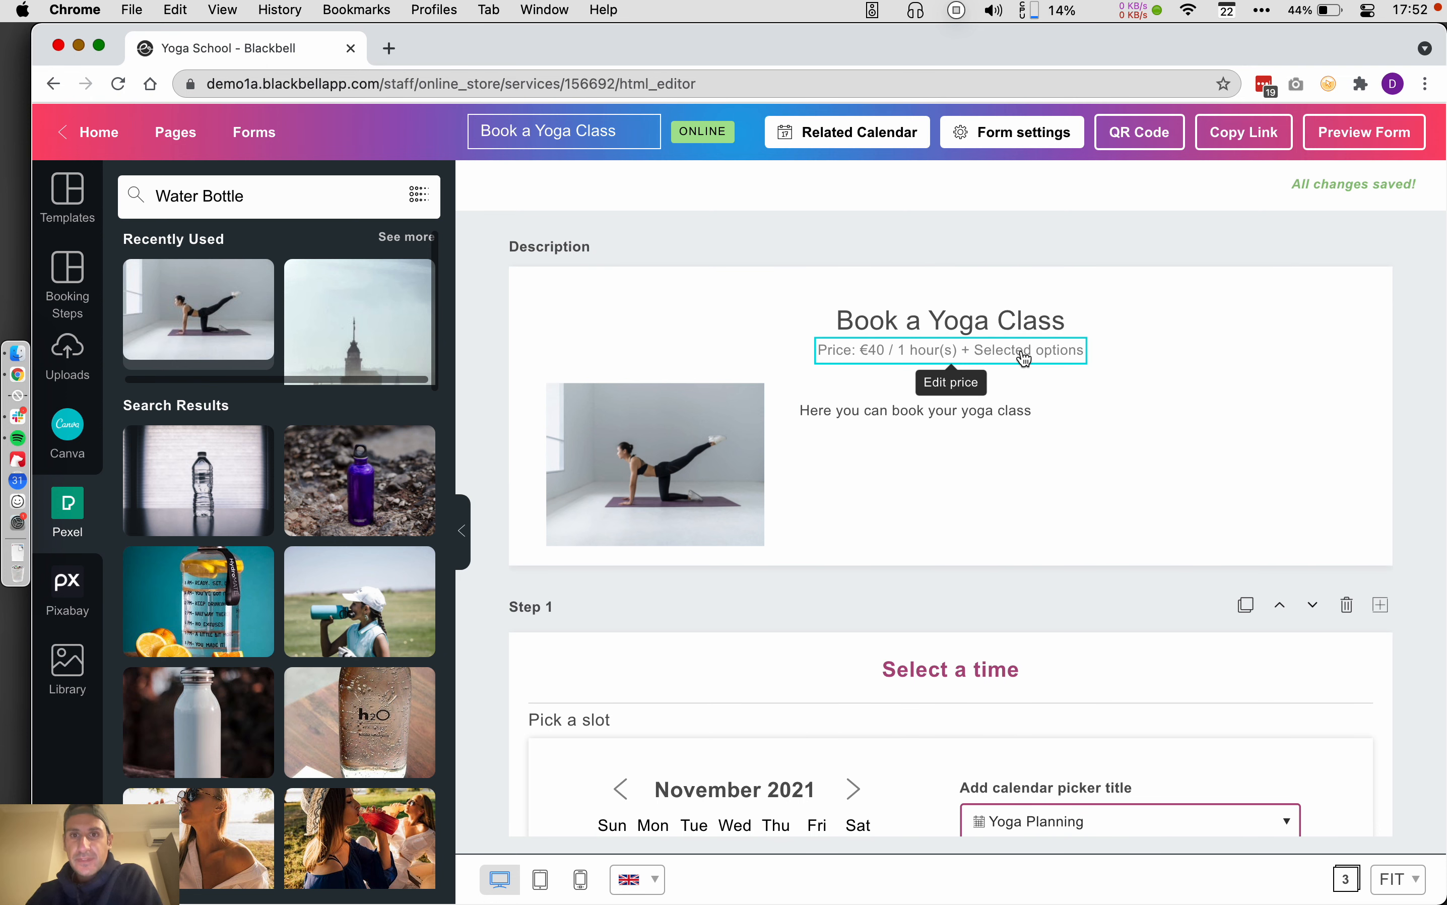
Step: Preview the booking form and try its time slots for 24 November 2021, ending on 11:00 - 12:00
click(1374, 133)
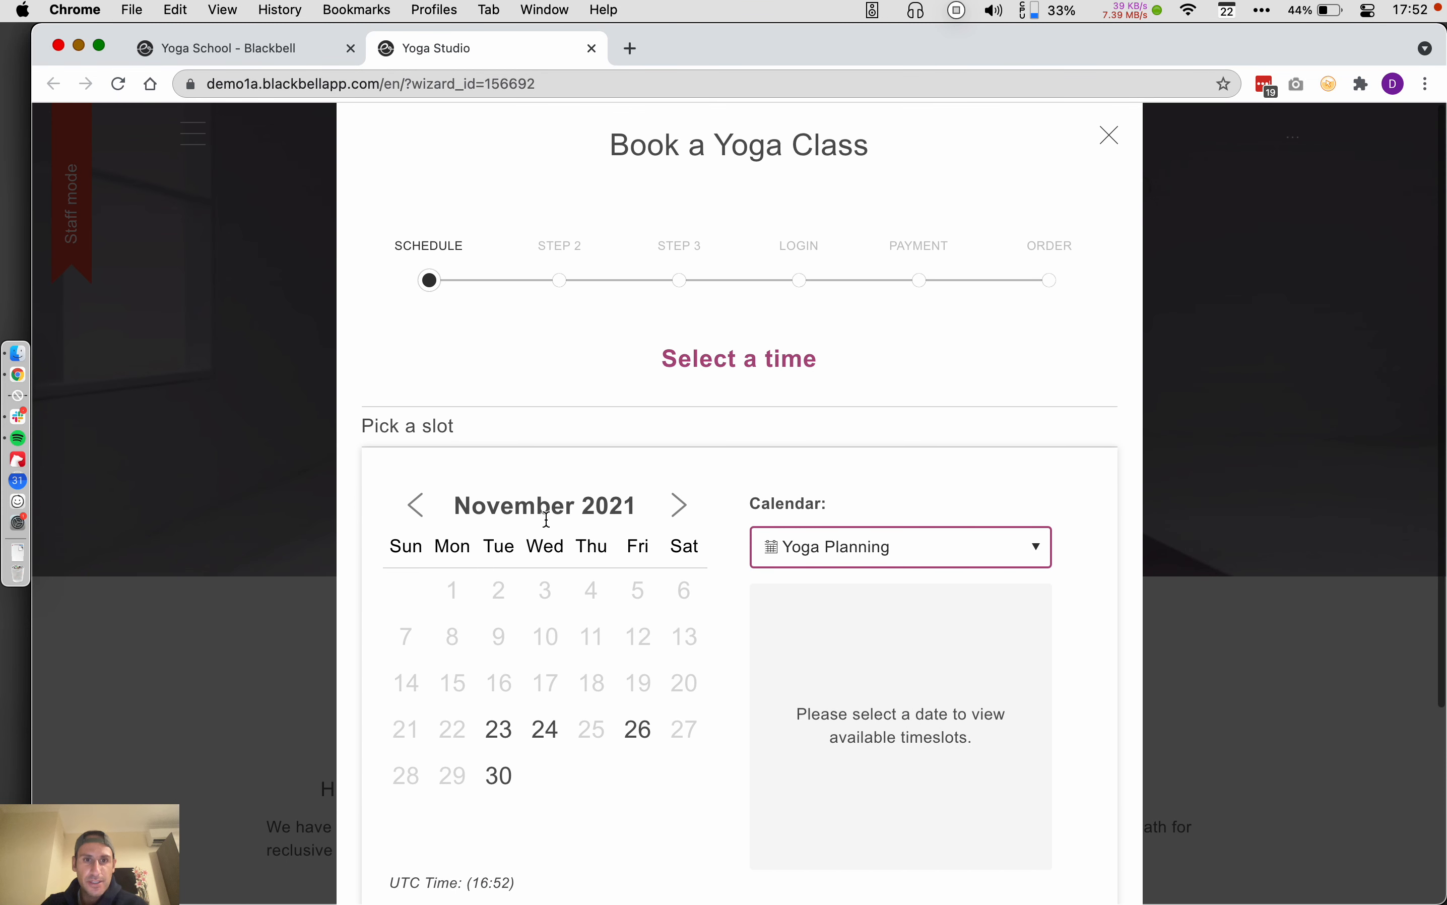
scroll(549, 539, down, 3)
click(548, 592)
click(781, 560)
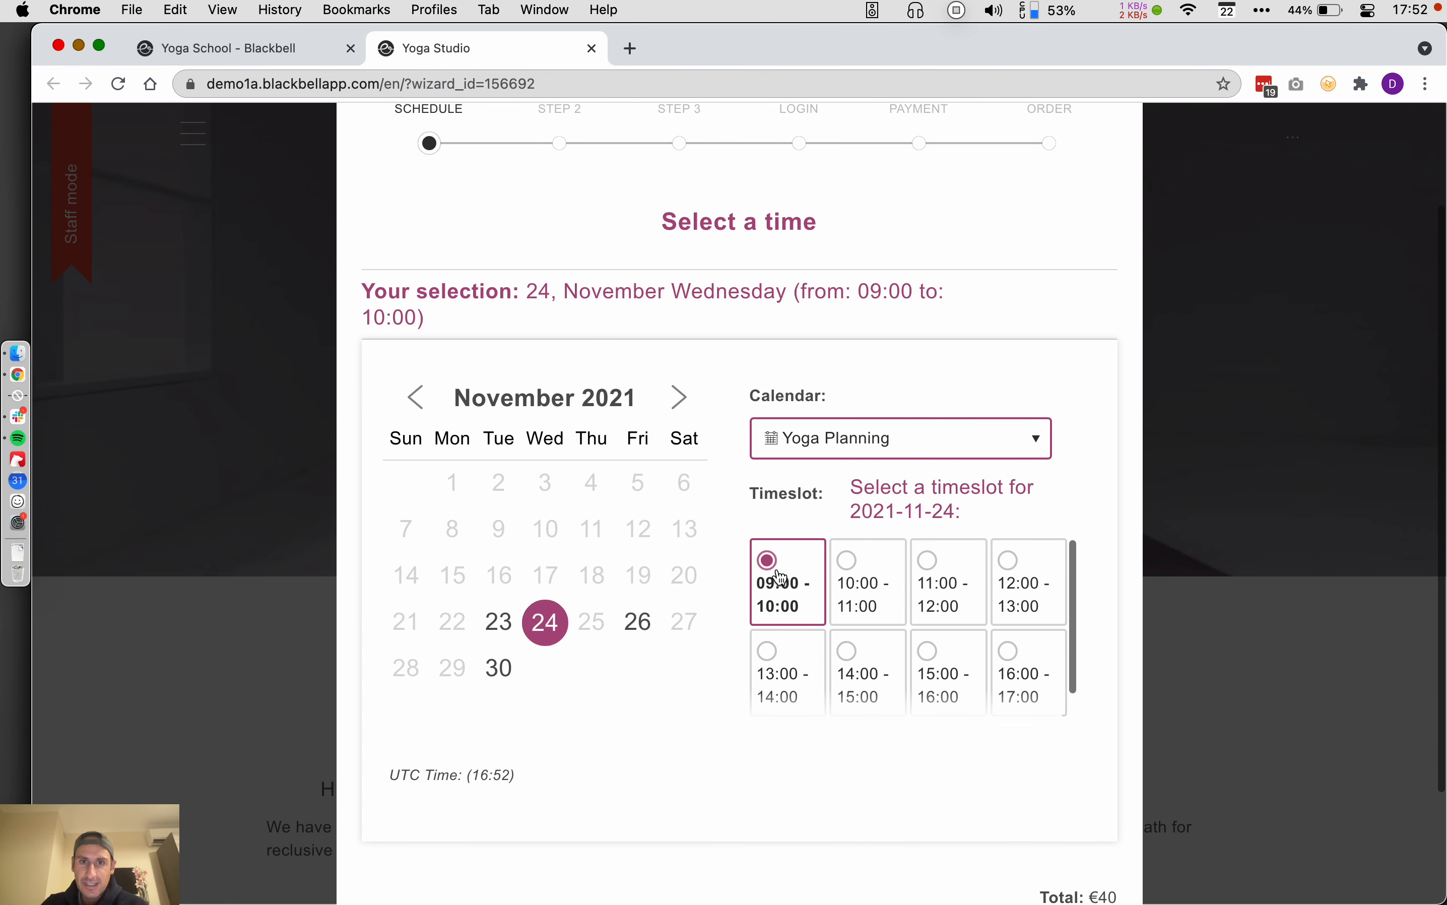
click(866, 578)
click(943, 589)
scroll(971, 733, down, 3)
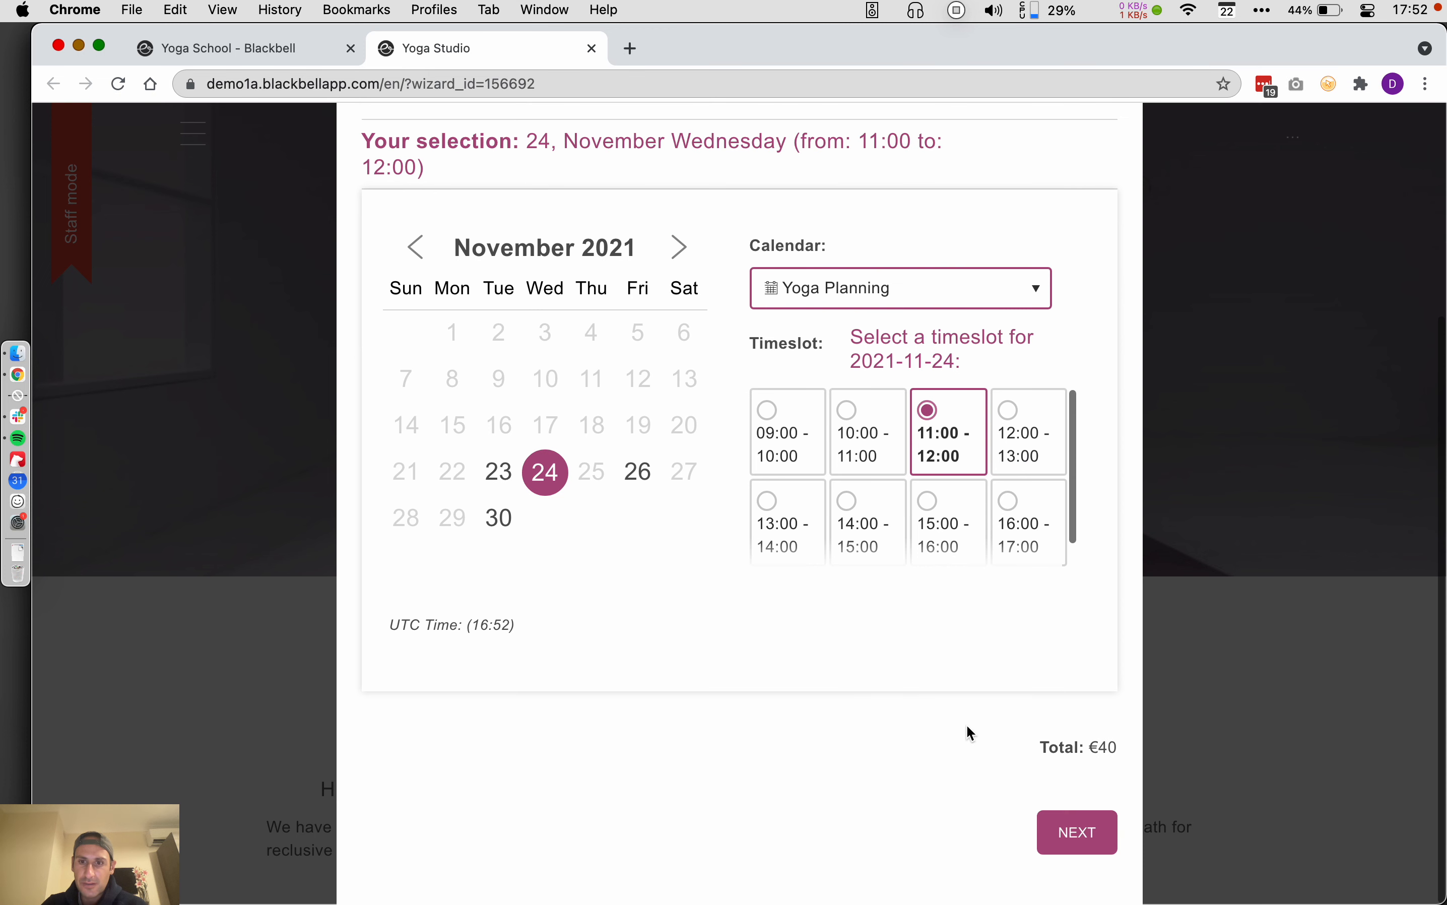
Step: Continue the test booking through Personal Details, entering the customer's name and marking them as a member
click(1083, 833)
click(1075, 793)
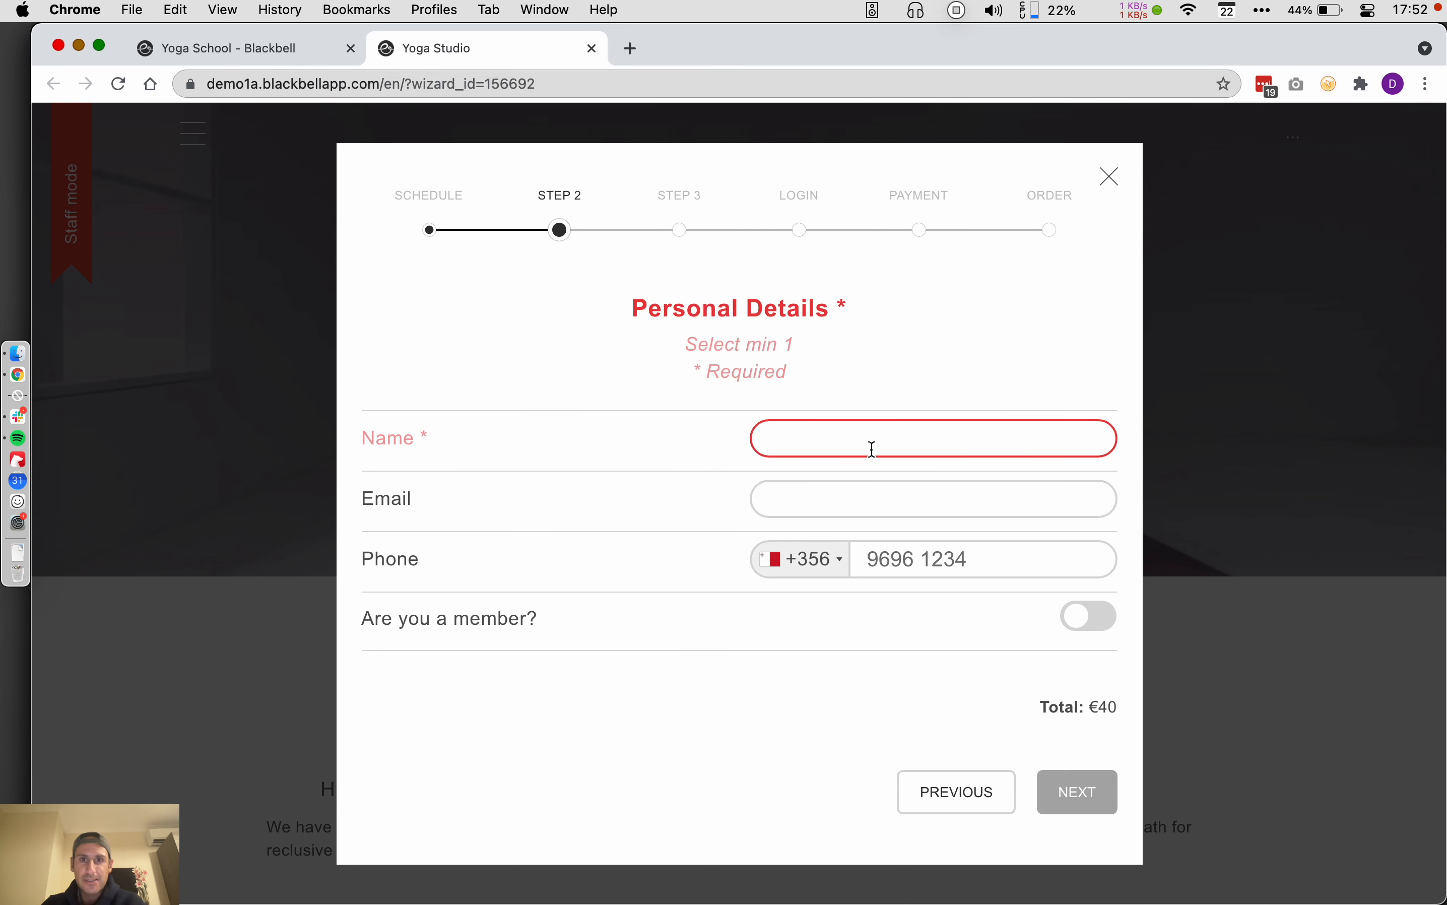
text(David)
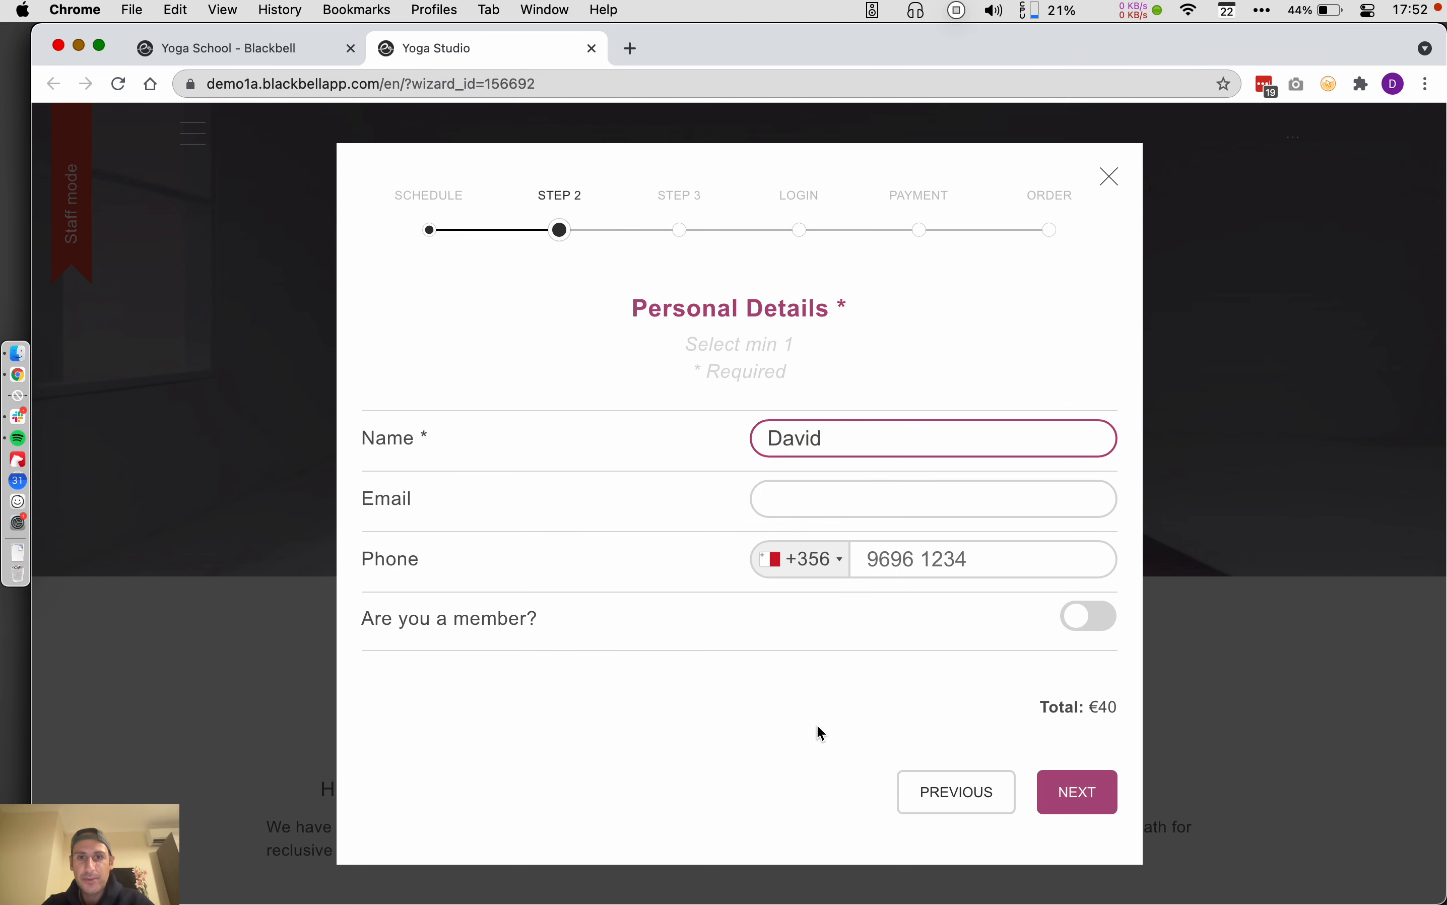
click(1090, 616)
click(1086, 789)
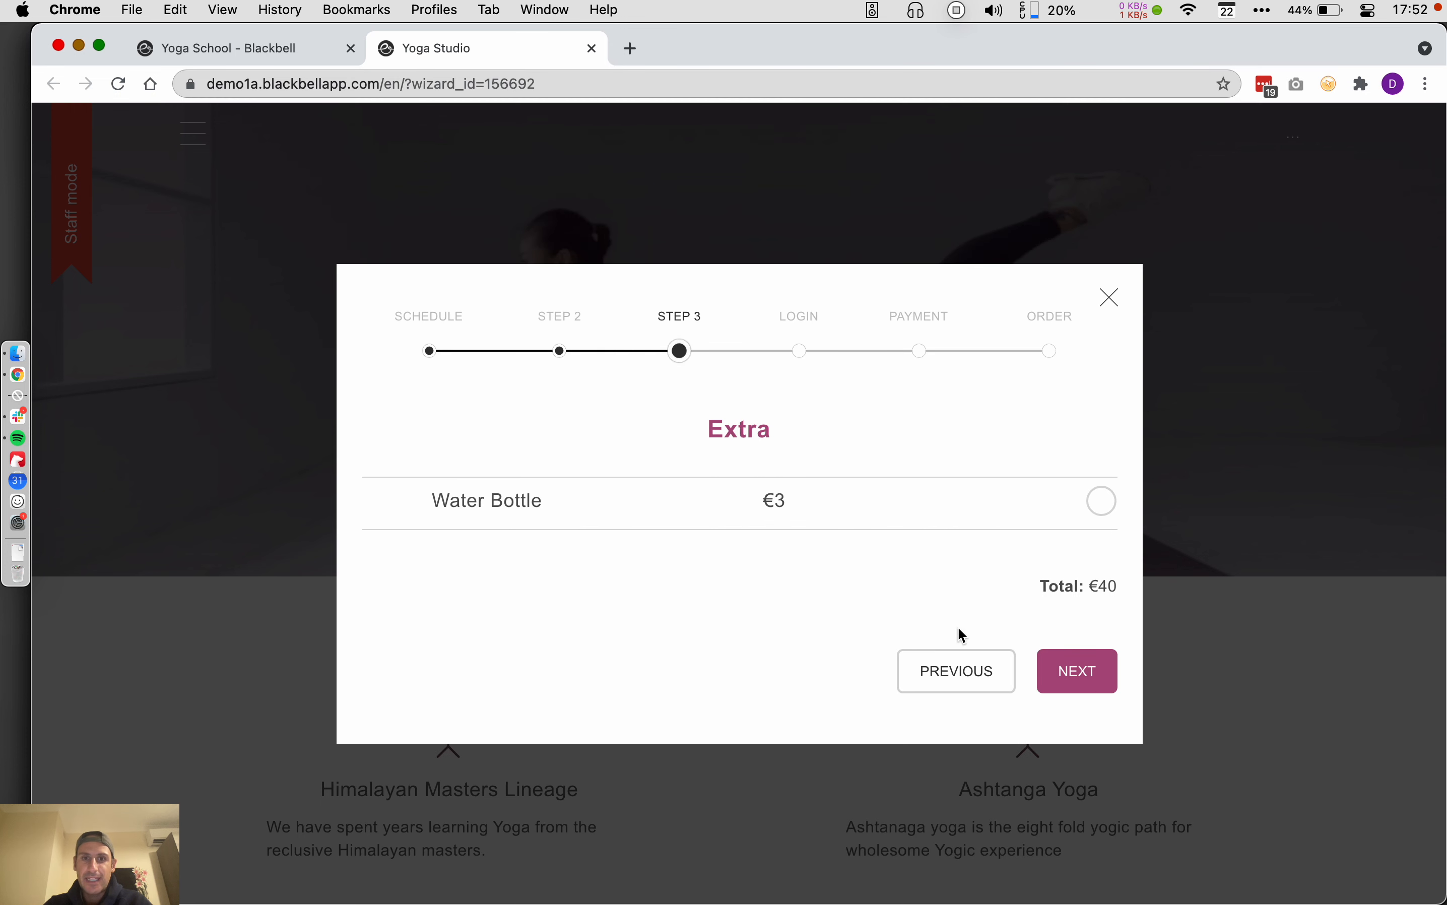
Step: Select the Water Bottle extra in the test booking and check the booking total
click(1104, 490)
click(1103, 497)
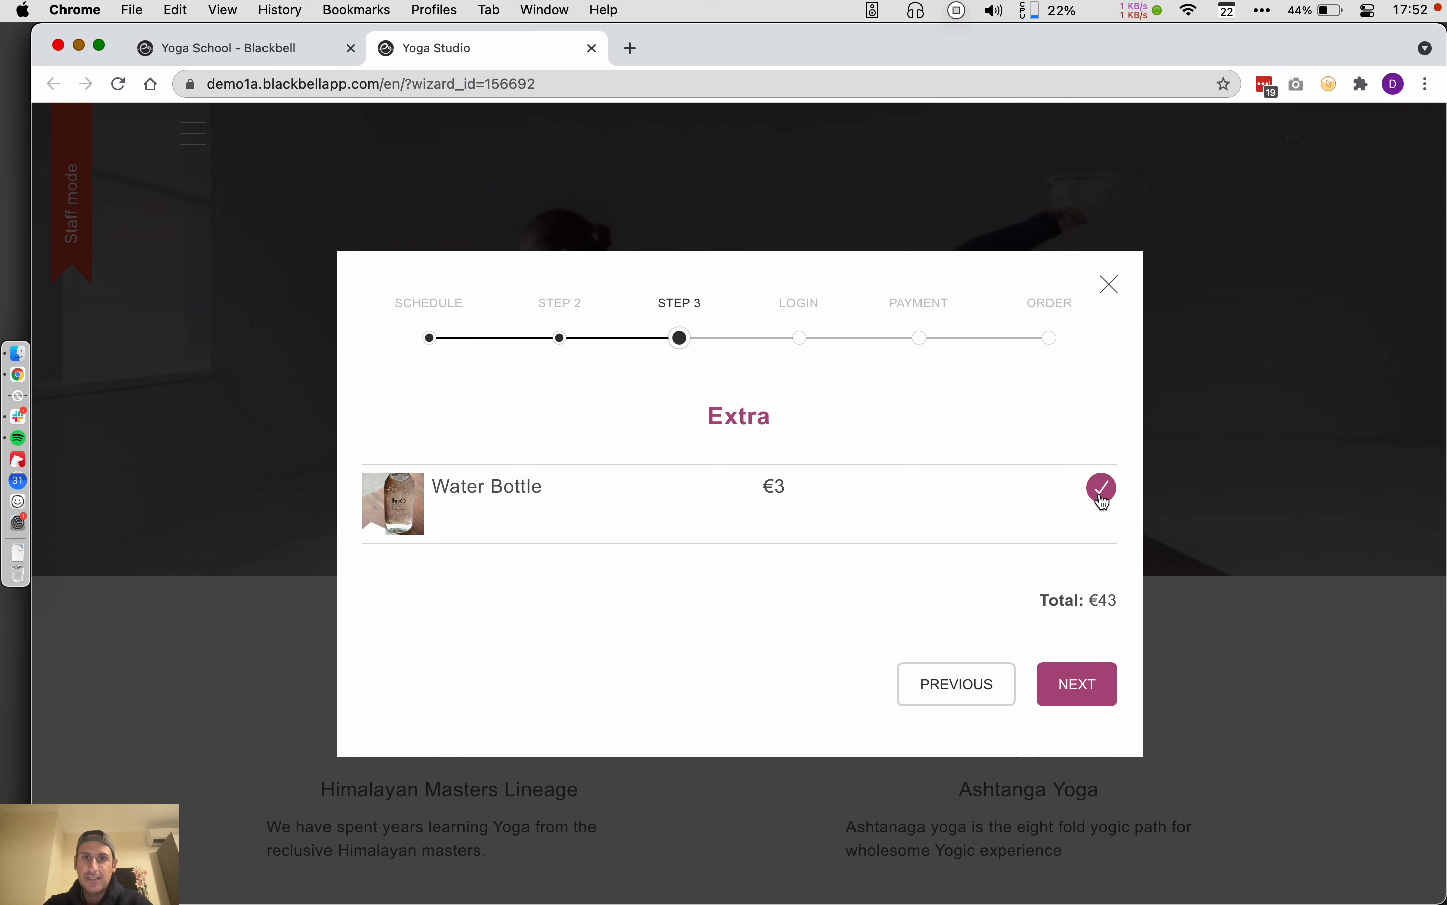
drag(1097, 603, 1136, 614)
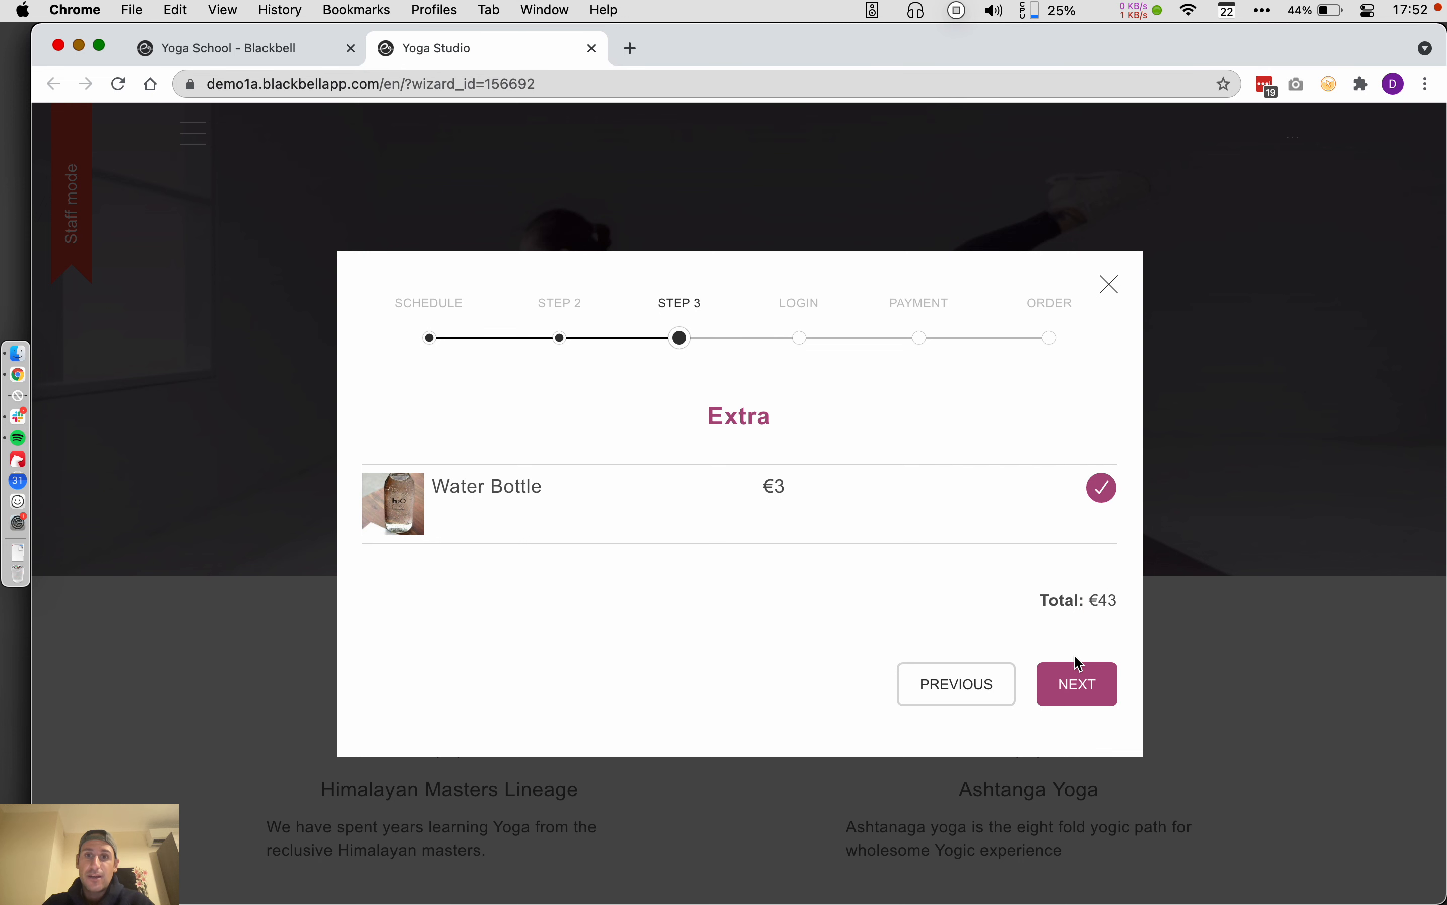
Step: Return to the site's pages from the form preview and open the Yoga Studio homepage for editing
click(302, 57)
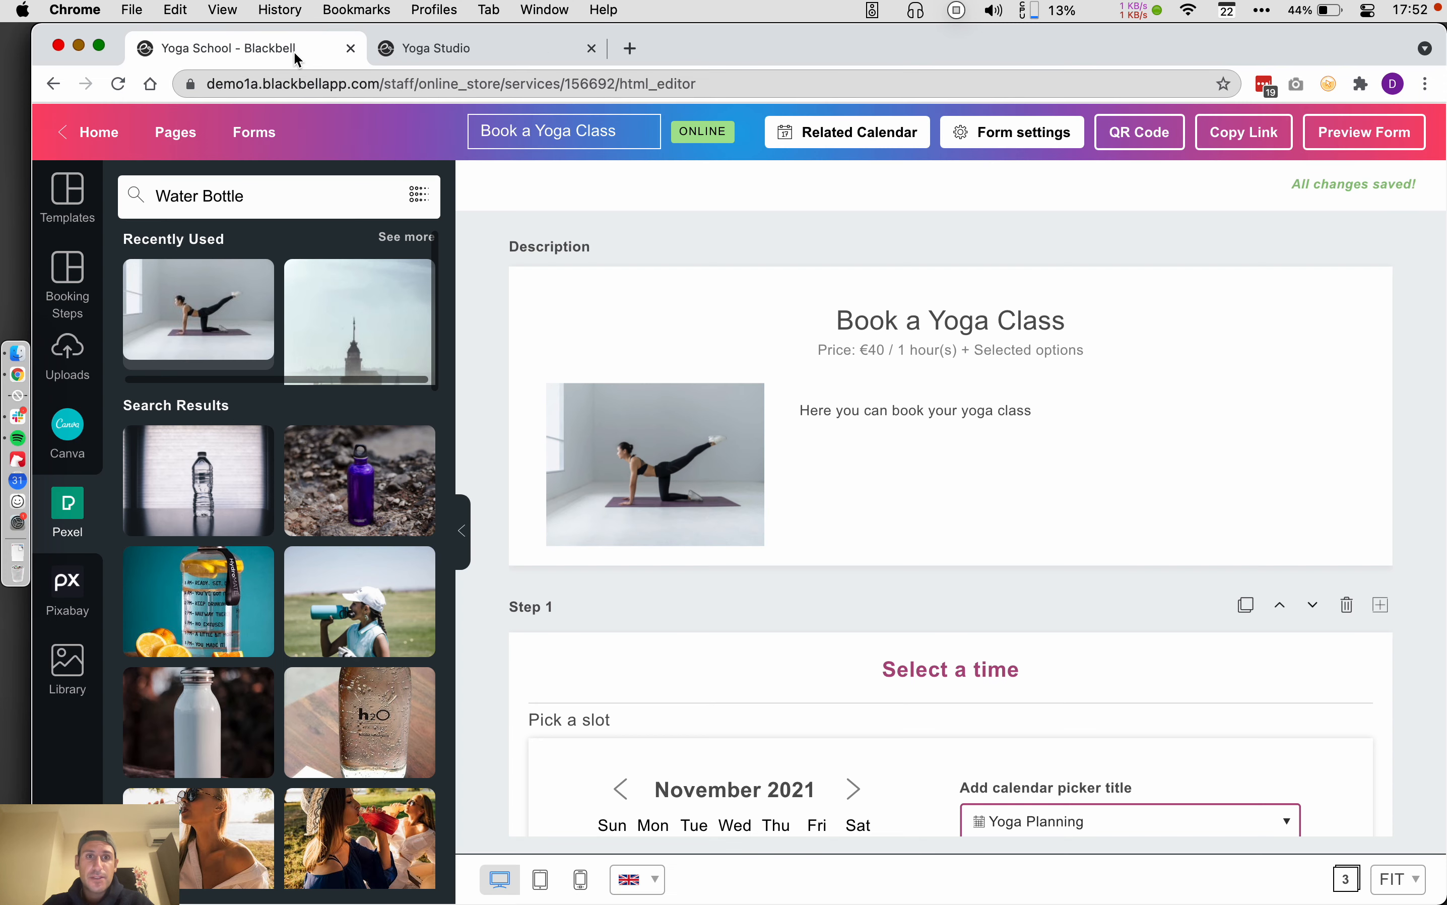
click(175, 132)
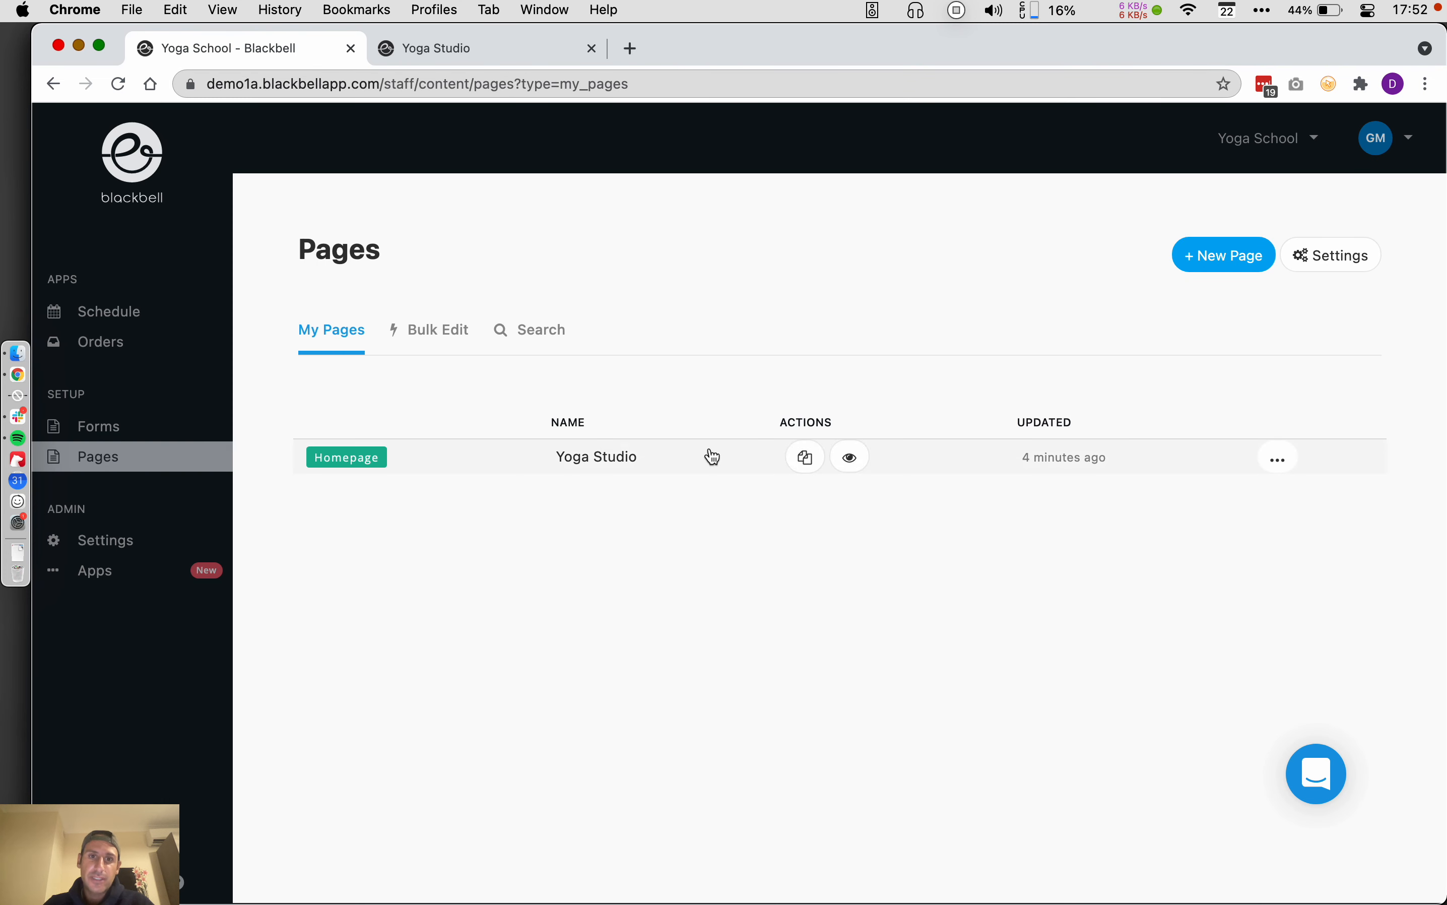
click(711, 461)
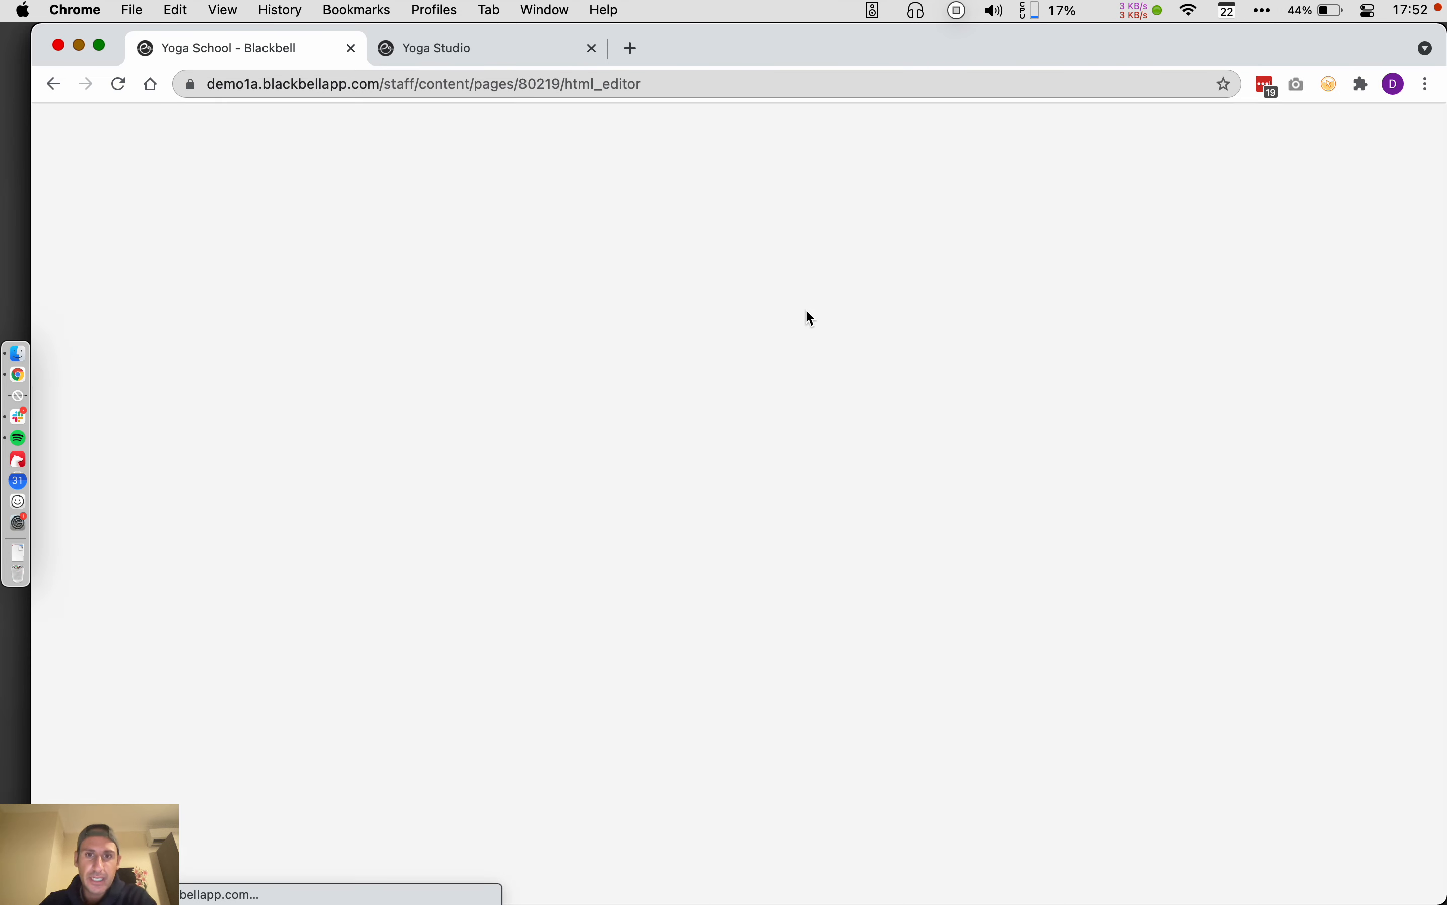
scroll(879, 418, down, 12)
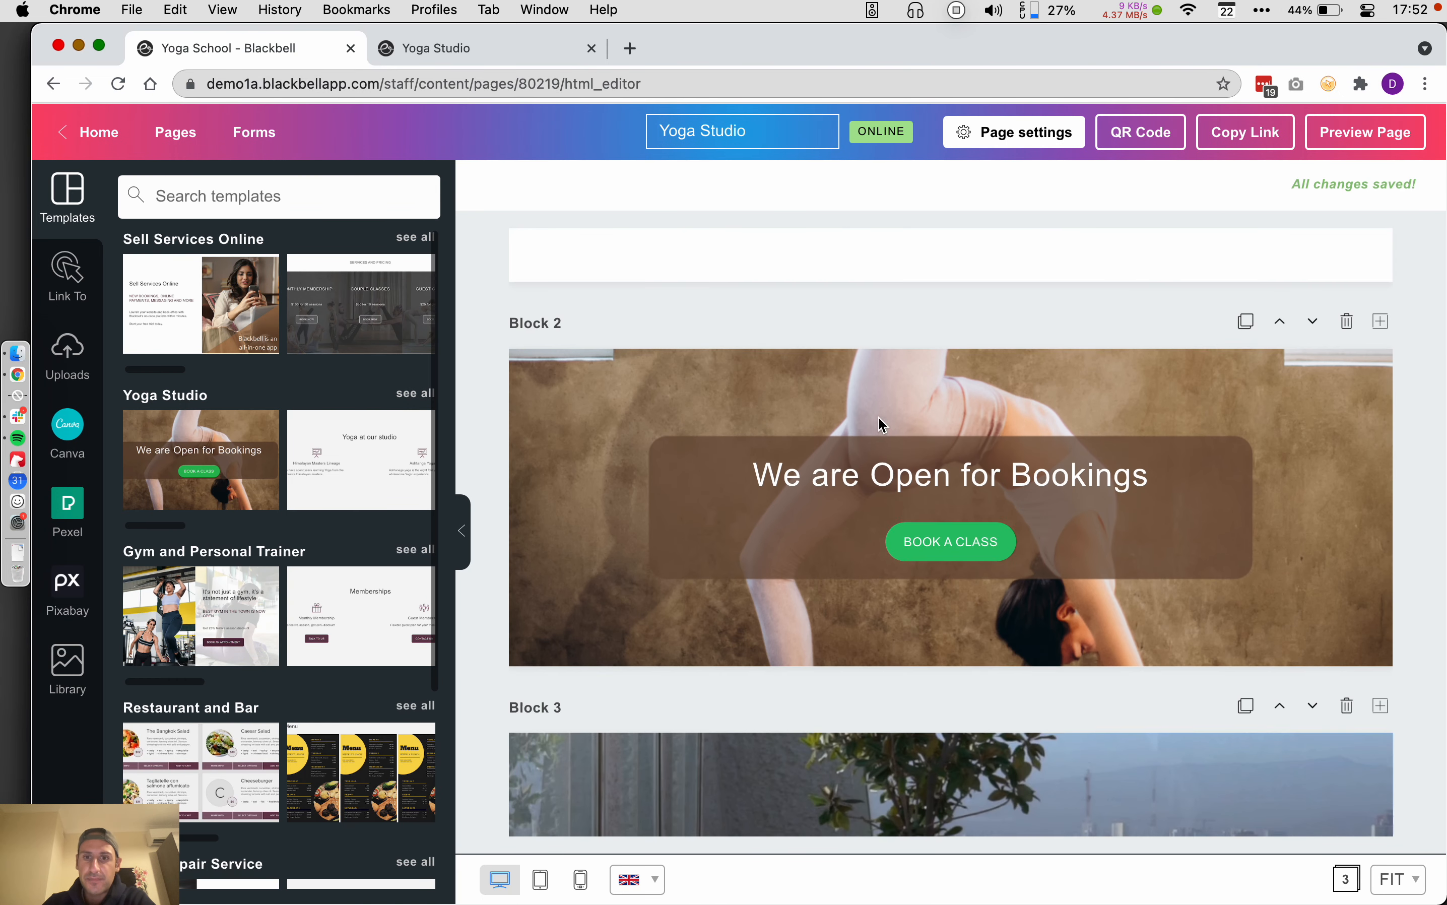
Step: Link the "Book a Class" button in the bookings block to open the "Book a Yoga Class" form
click(977, 528)
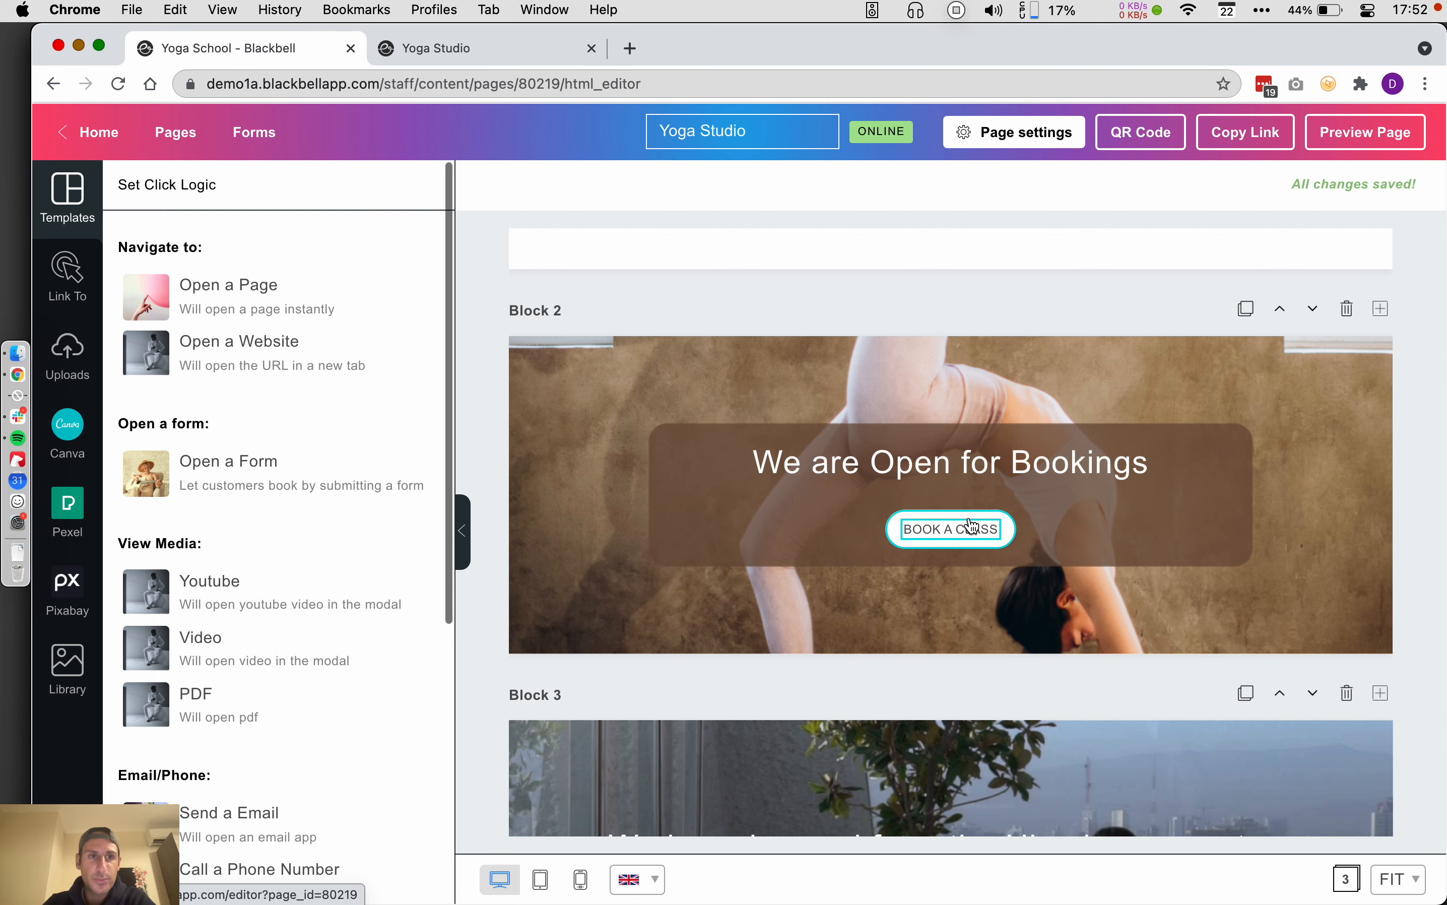
click(290, 479)
click(241, 313)
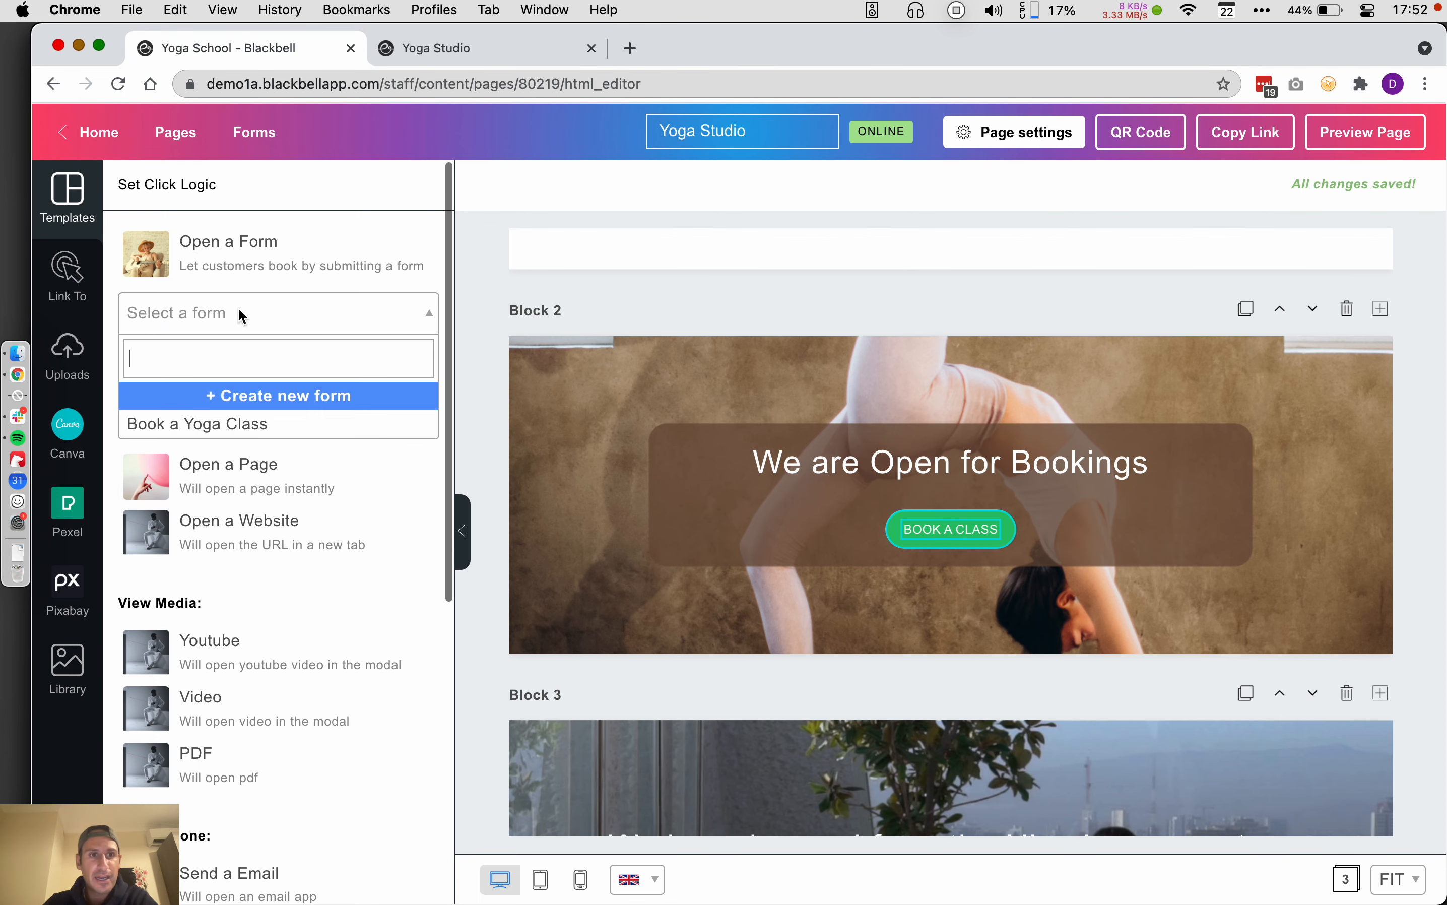
click(227, 423)
click(264, 373)
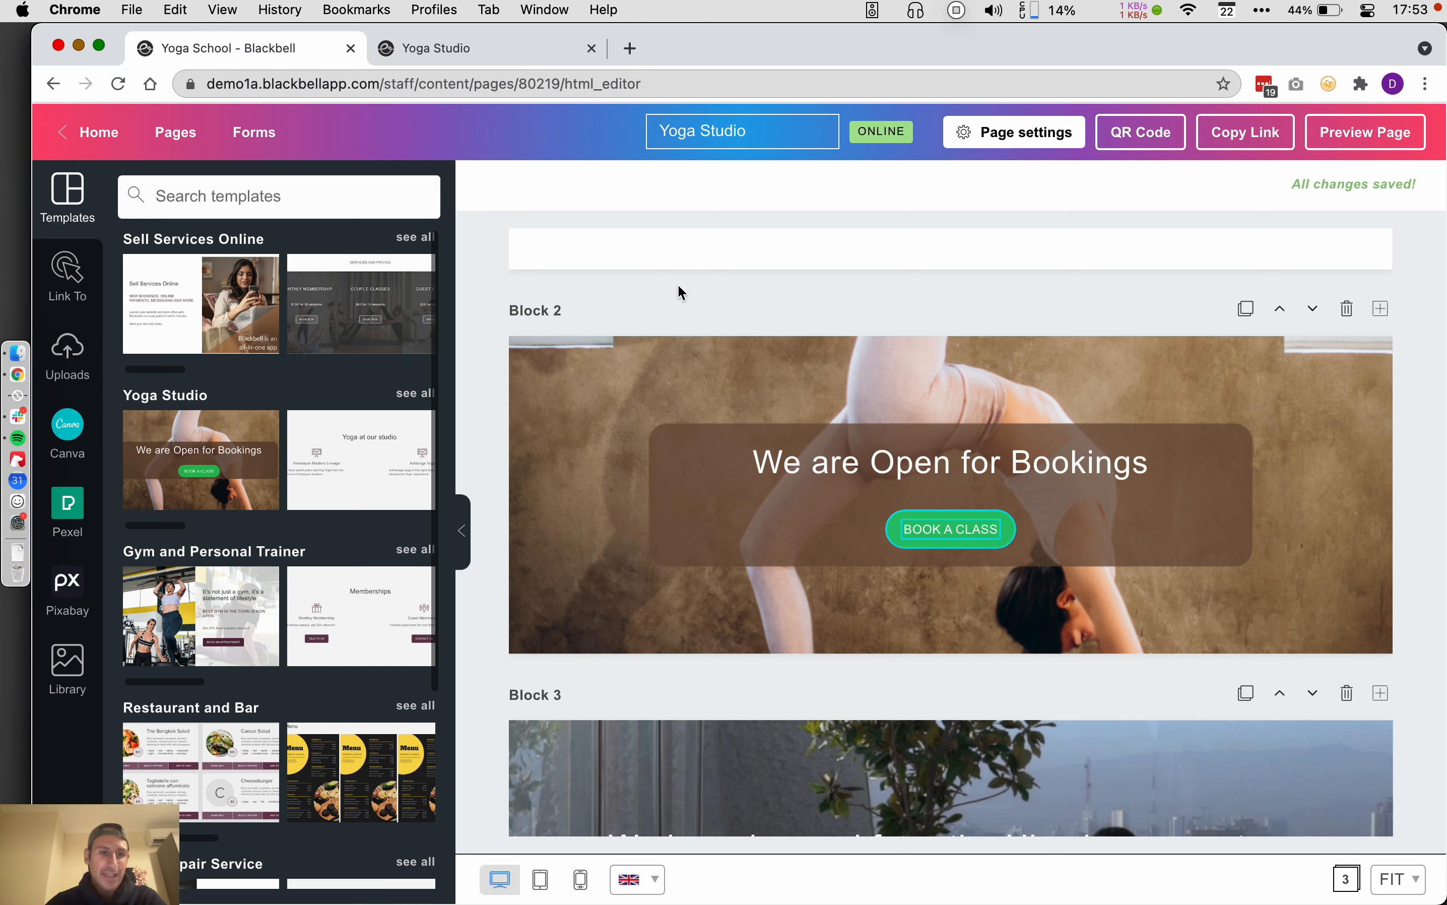
Step: Preview the Yoga Studio page, open the booking form from its "Book a Class" button, try 26 November and close the form
click(1383, 144)
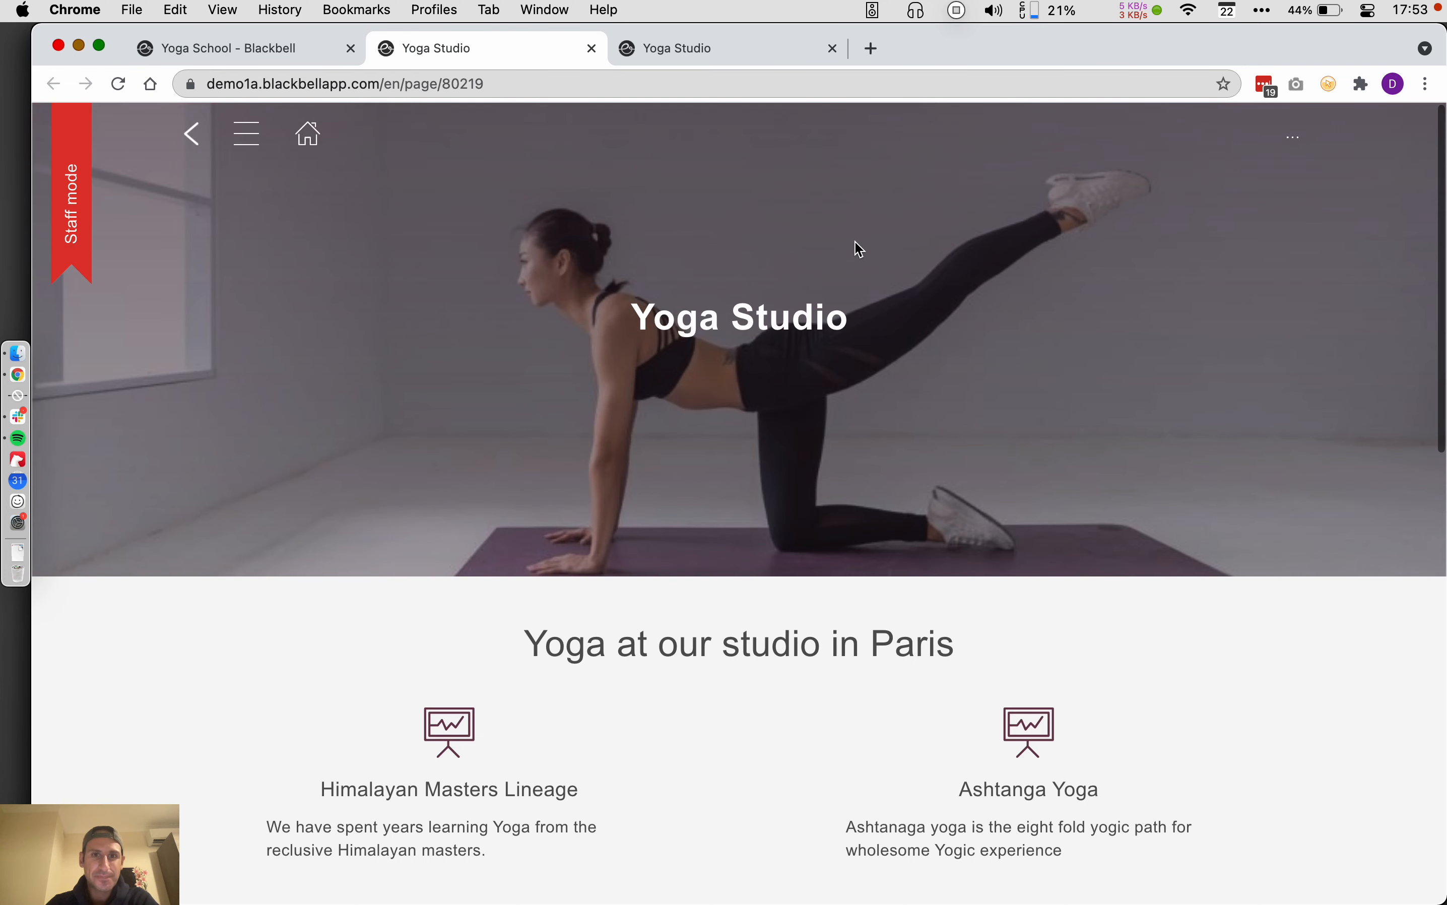
scroll(854, 240, down, 10)
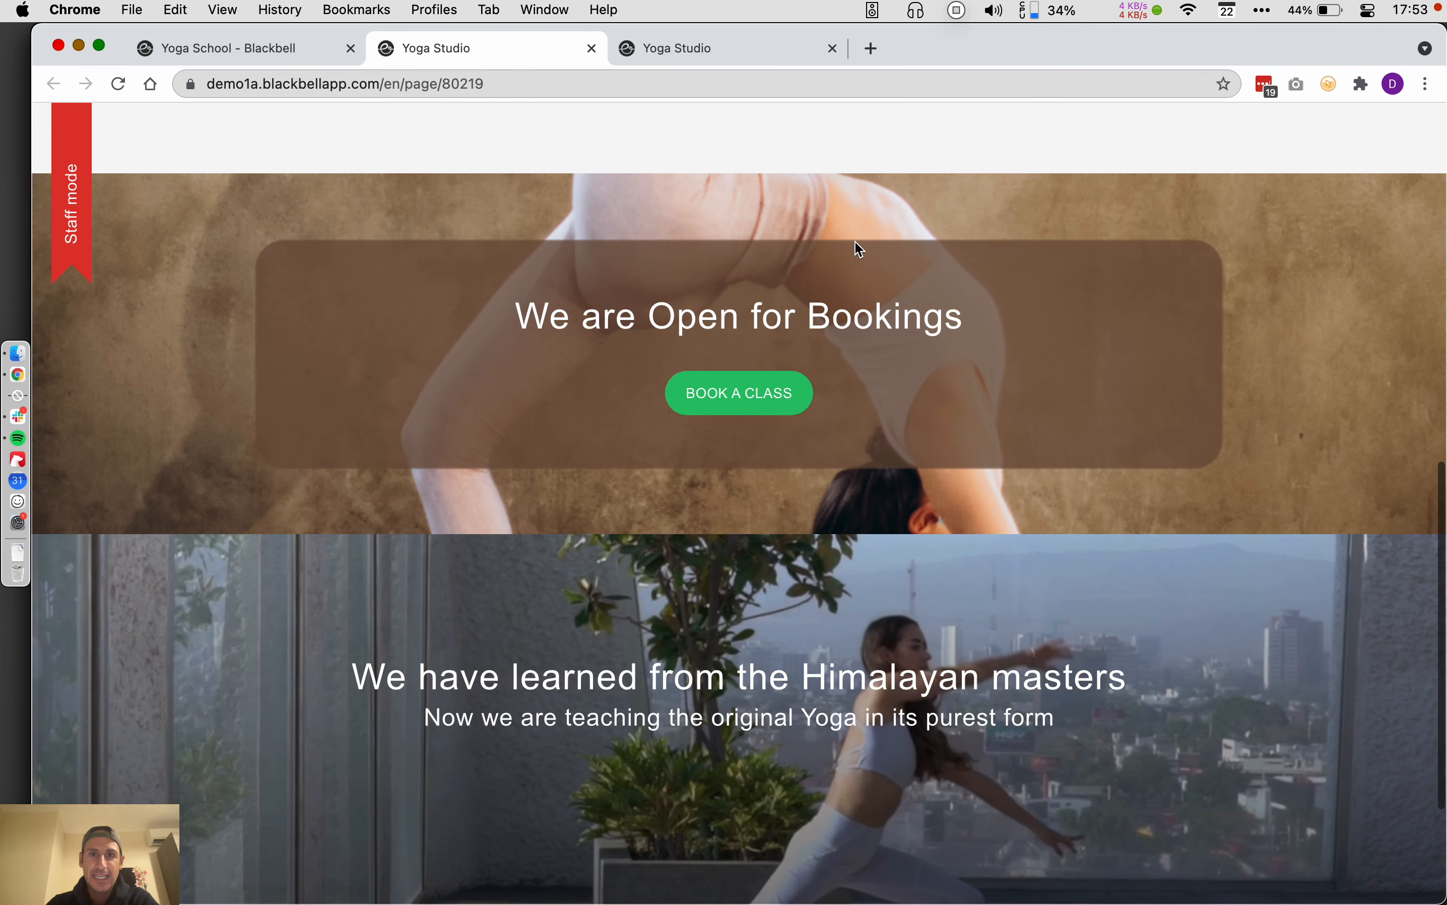
click(775, 404)
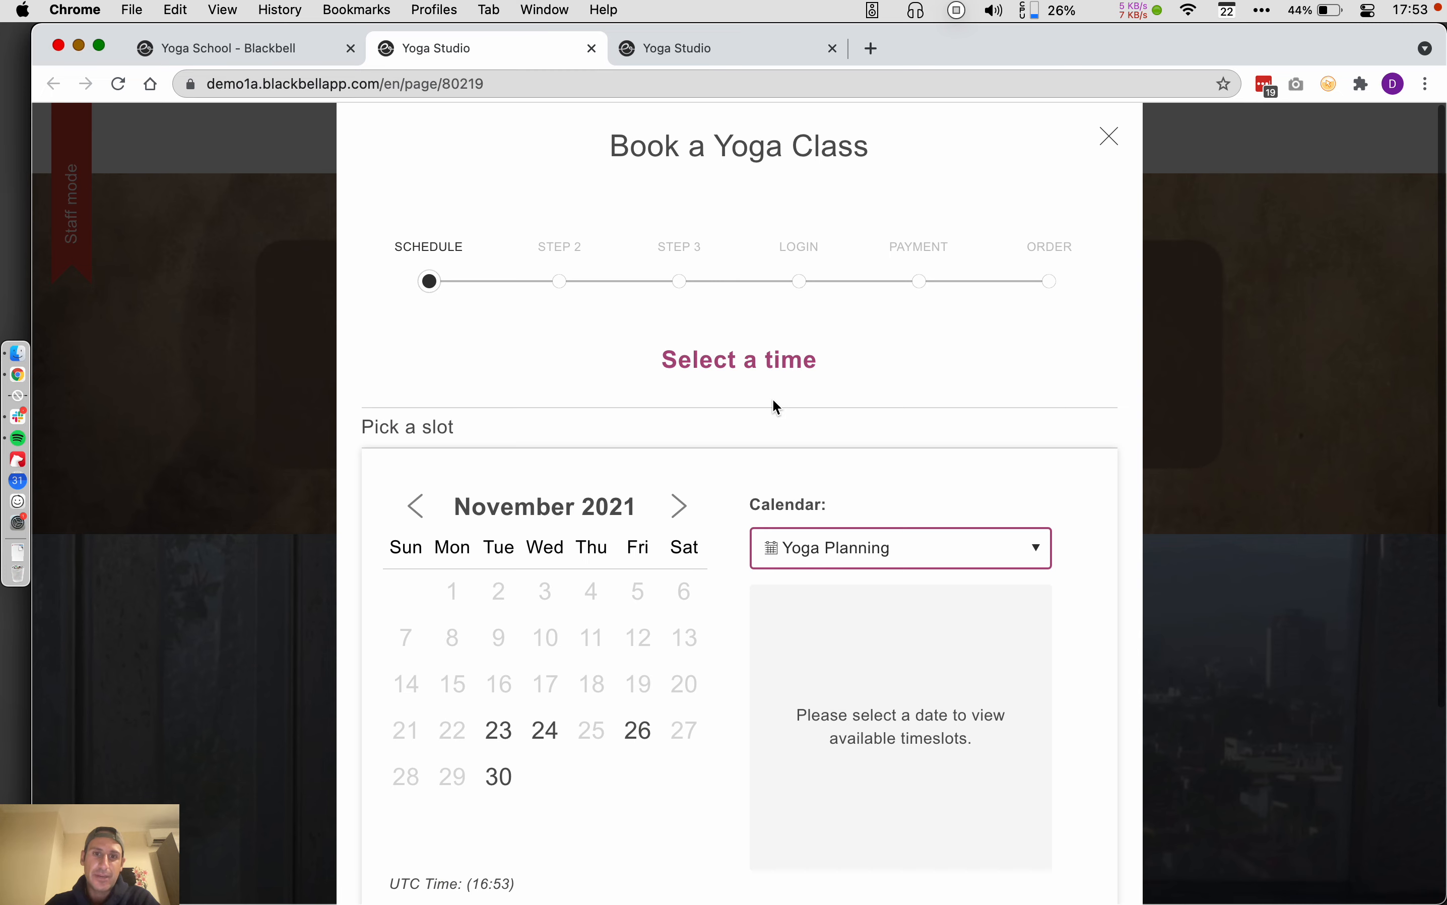
scroll(776, 407, down, 4)
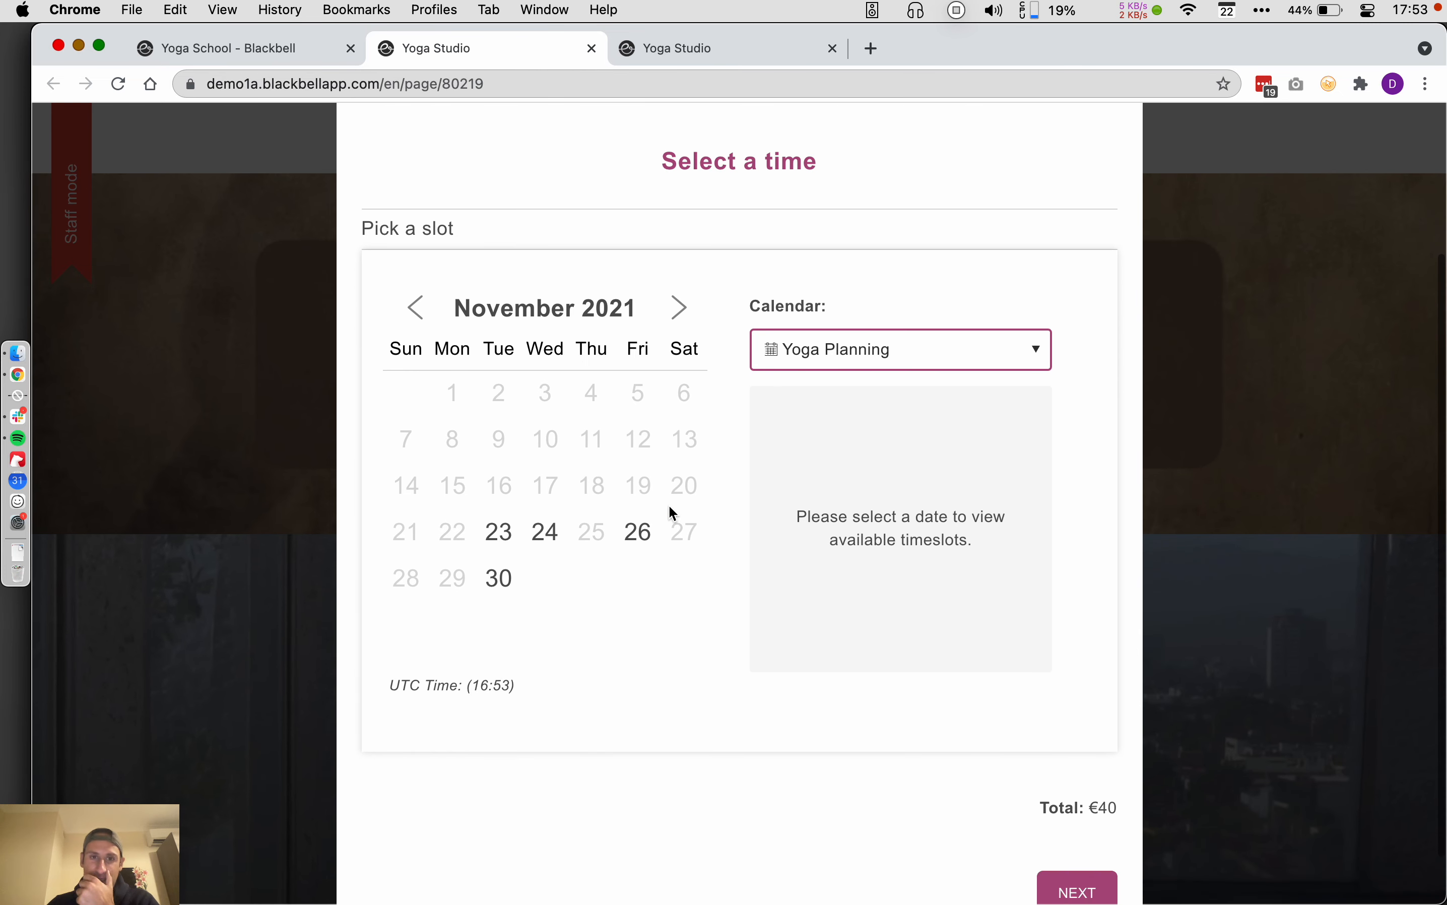
click(638, 535)
click(1225, 433)
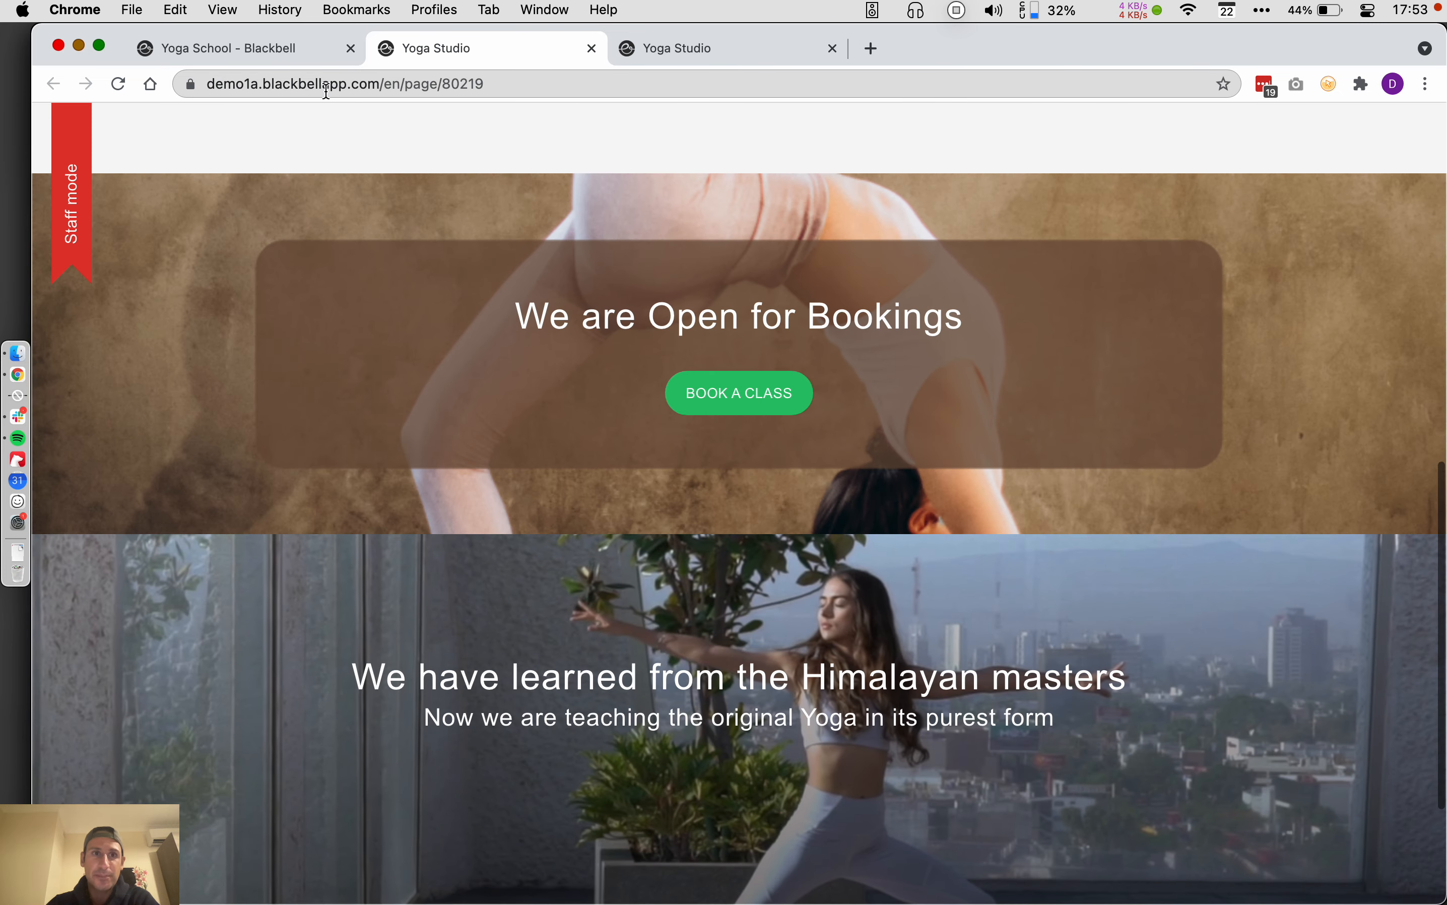
Step: Go back to the site's pages, create a new page and name it "Our Team"
click(275, 51)
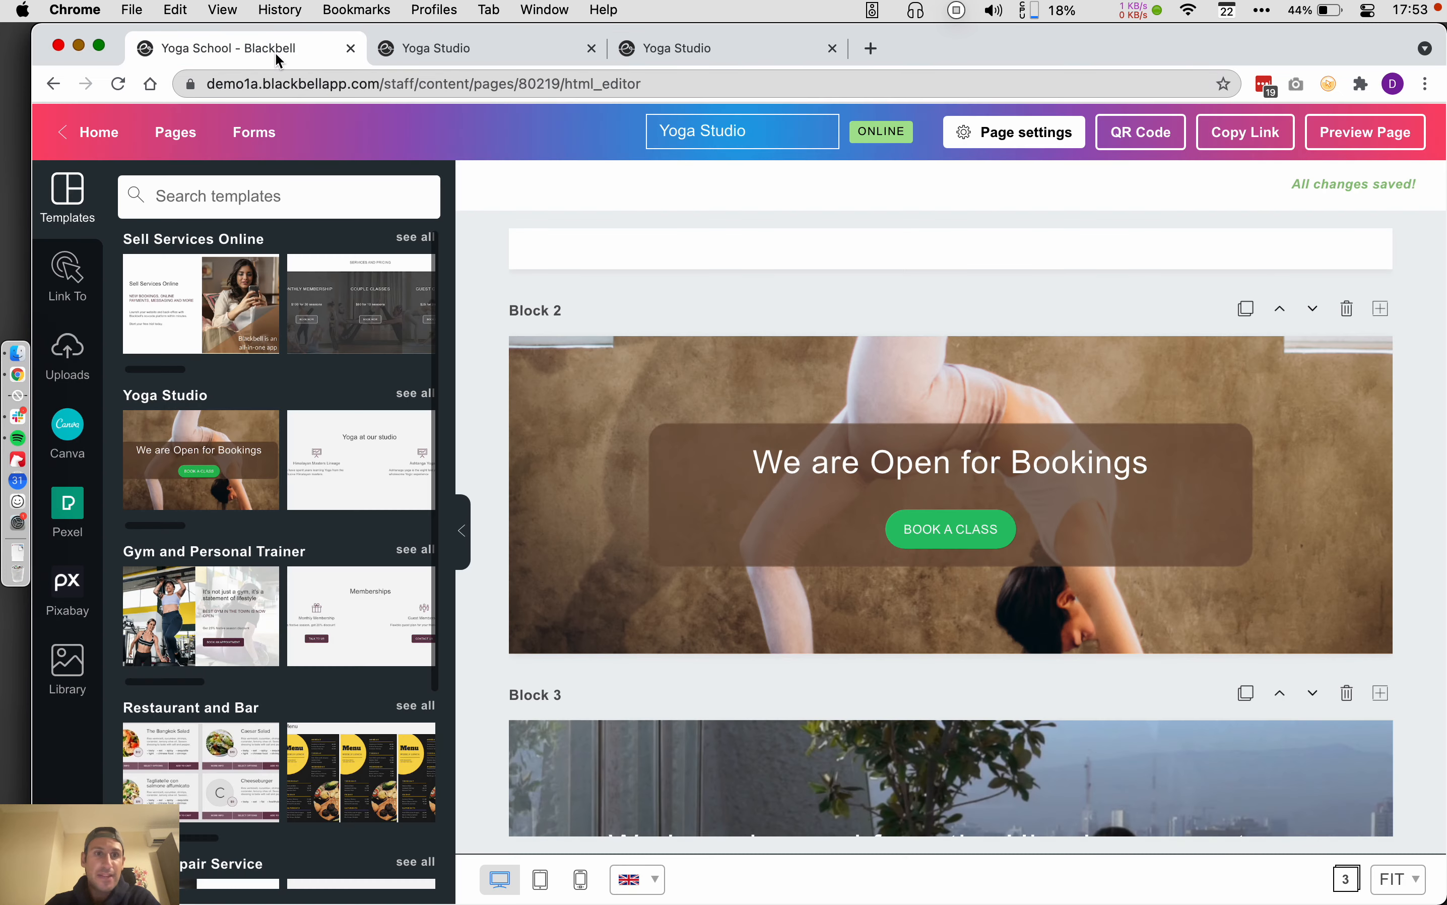
click(196, 139)
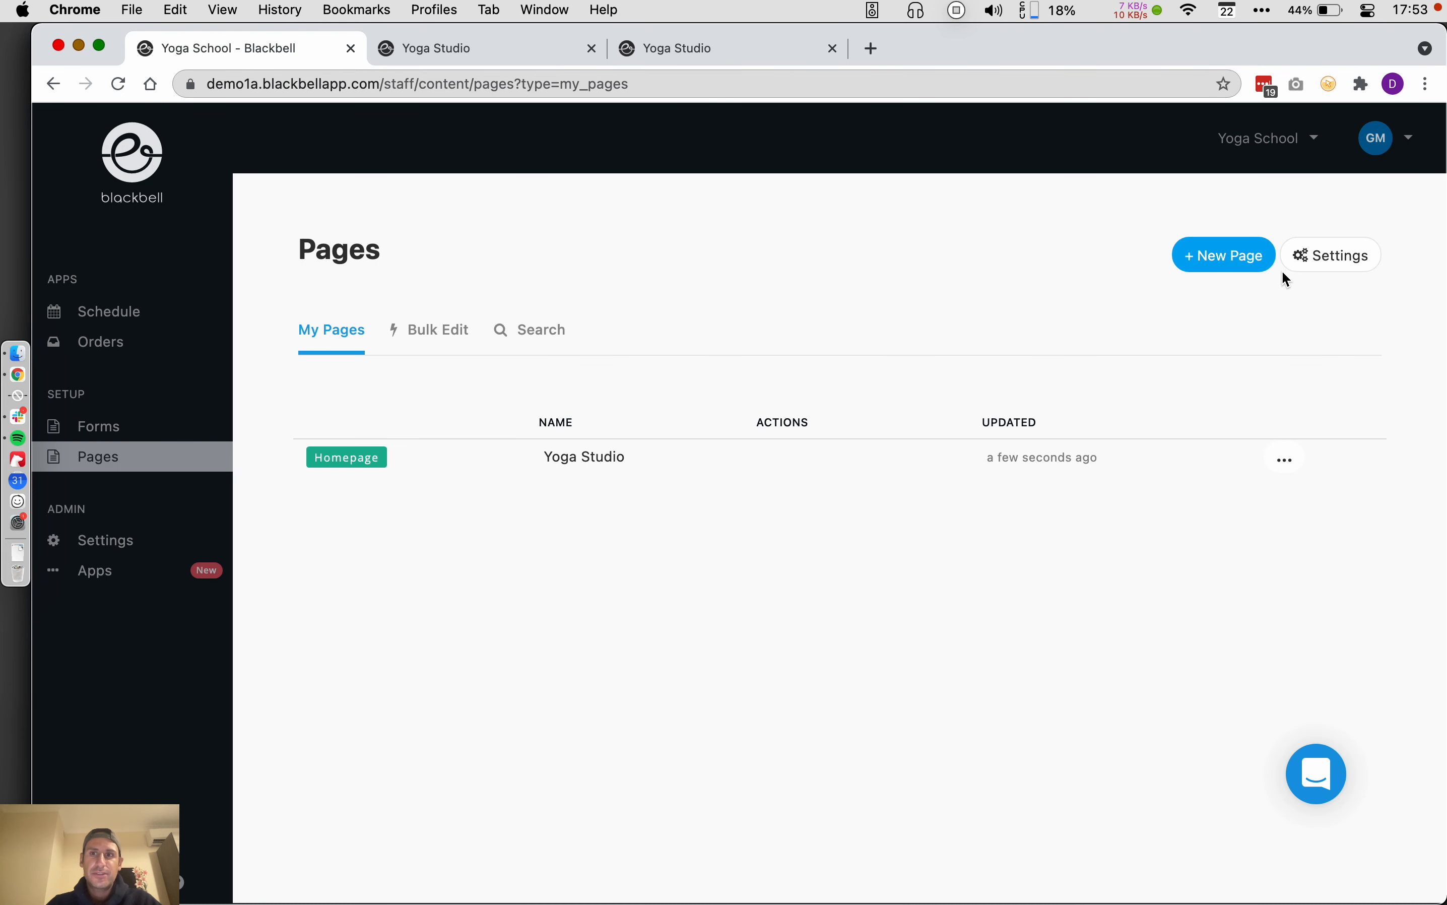
click(1224, 255)
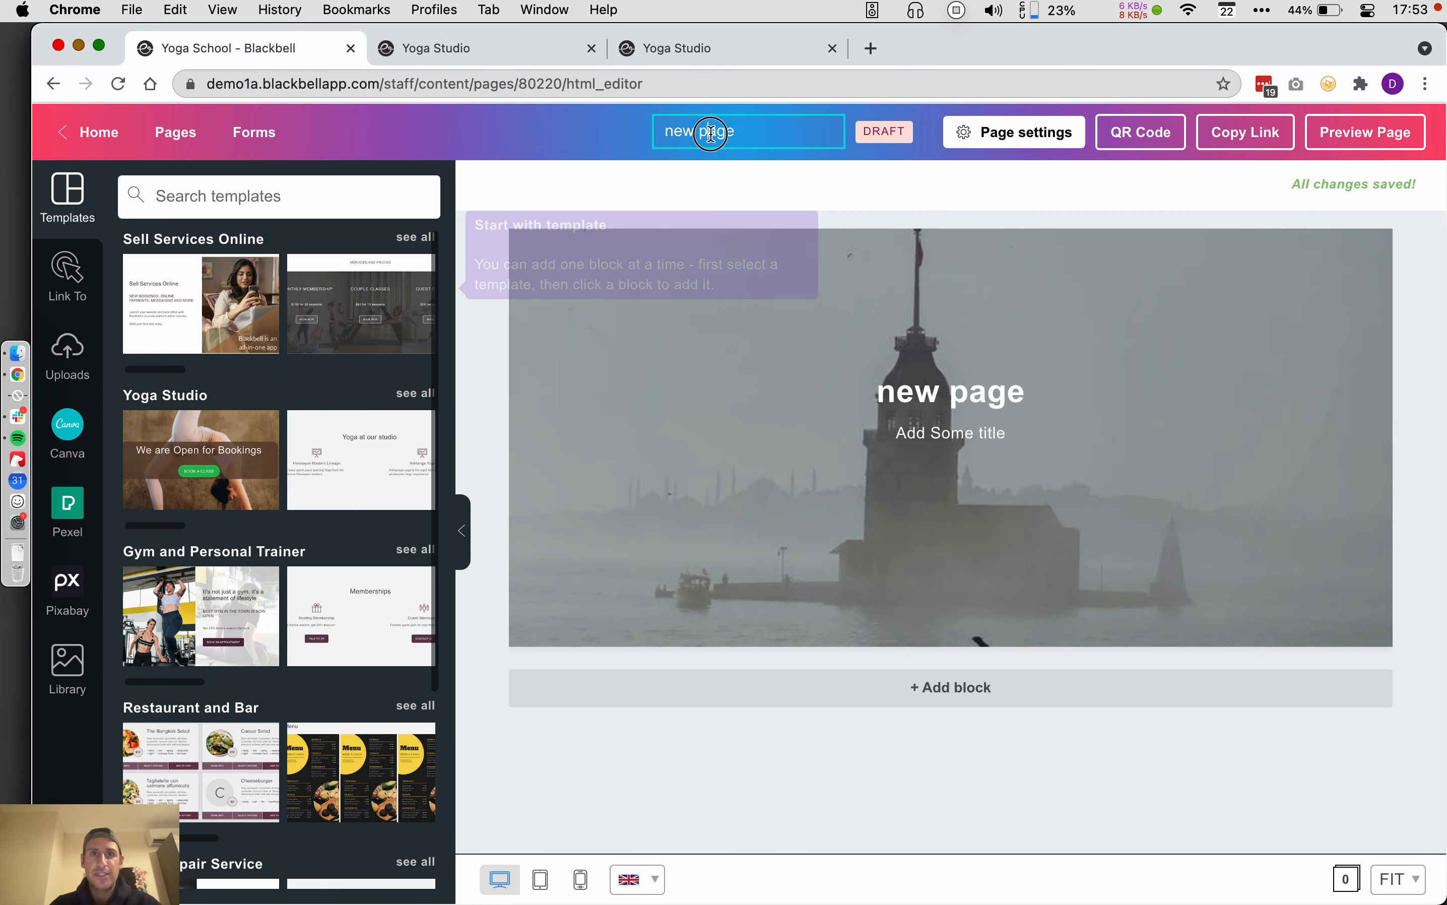
click(711, 133)
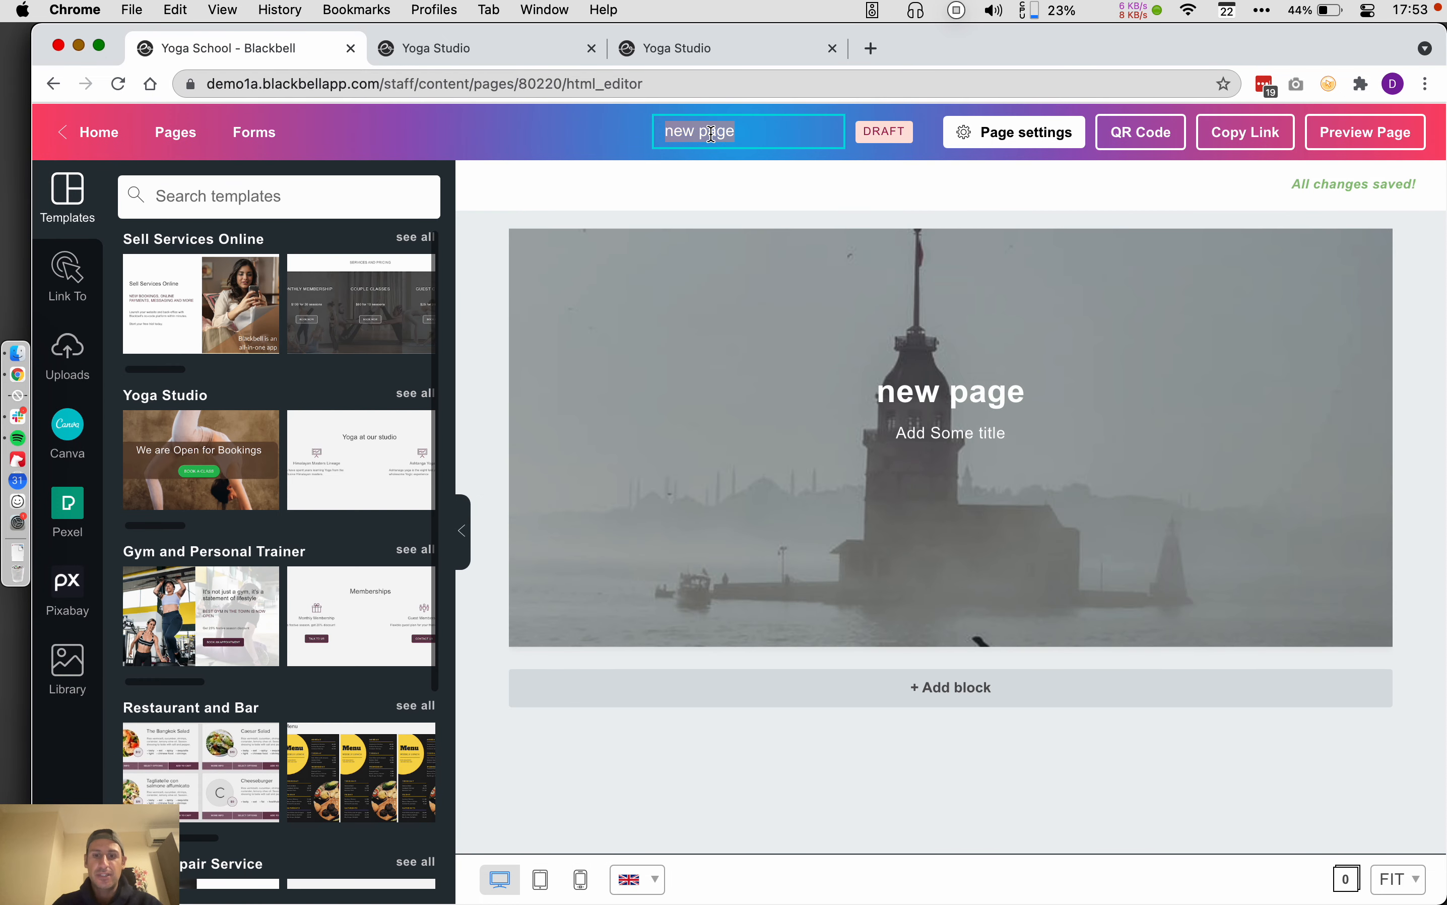
text(Our Team)
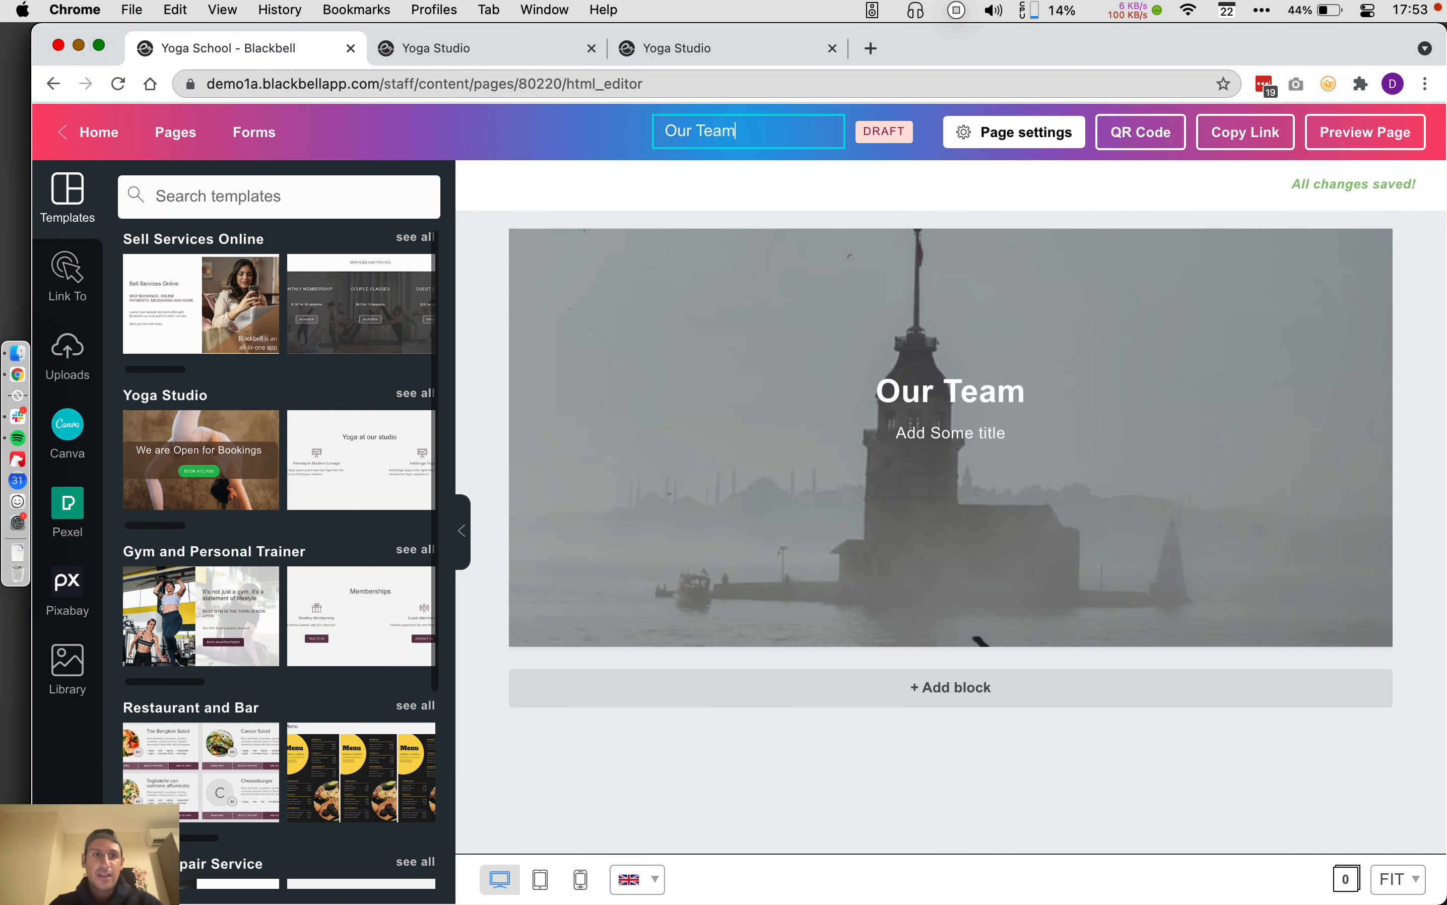
Step: Add the "It's not just a gym, it's a statement of lifestyle" block from the Gym and Personal Trainer templates to the Our Team page
scroll(284, 419, down, 3)
click(281, 443)
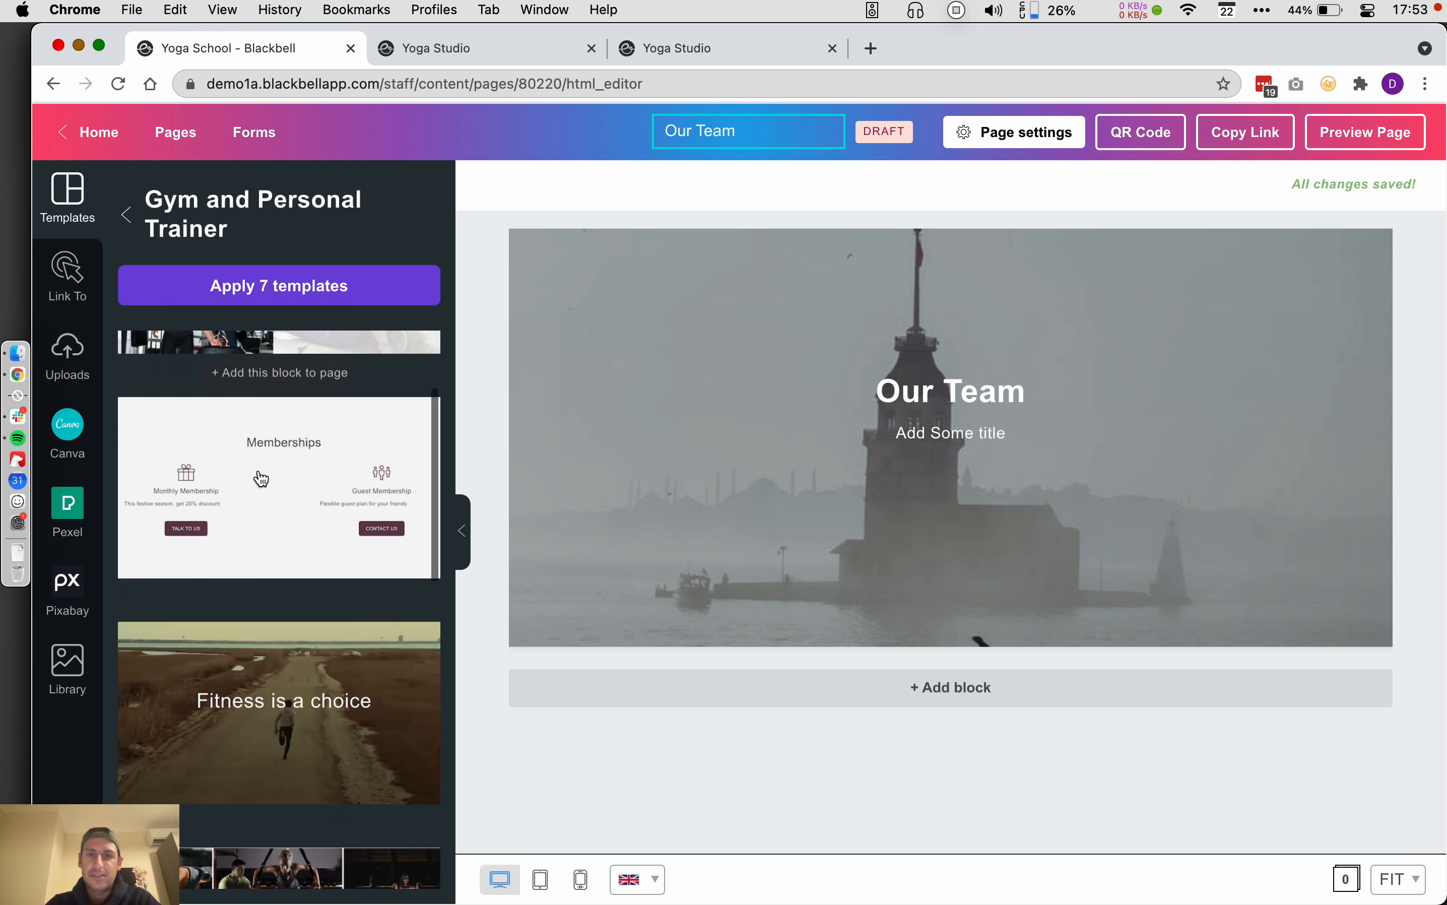
scroll(283, 497, up, 3)
click(264, 453)
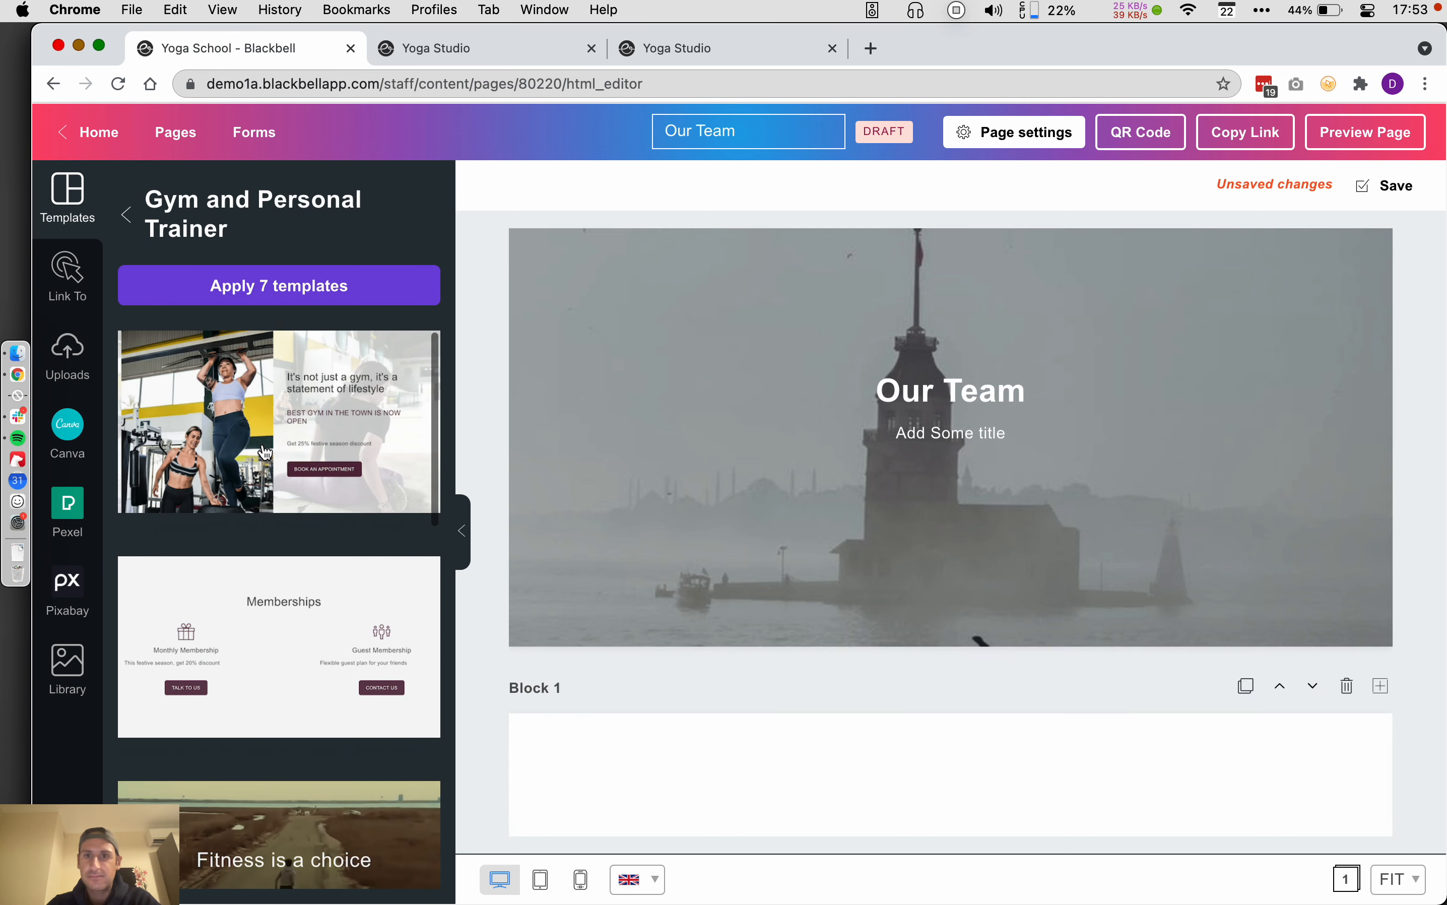
Step: Change the label of the "BOOK AN APPOINTMENT" button in the gym block to "OPEN OUR INSTAGRAM"
scroll(829, 365, down, 5)
scroll(828, 365, down, 1)
triple_click(1035, 644)
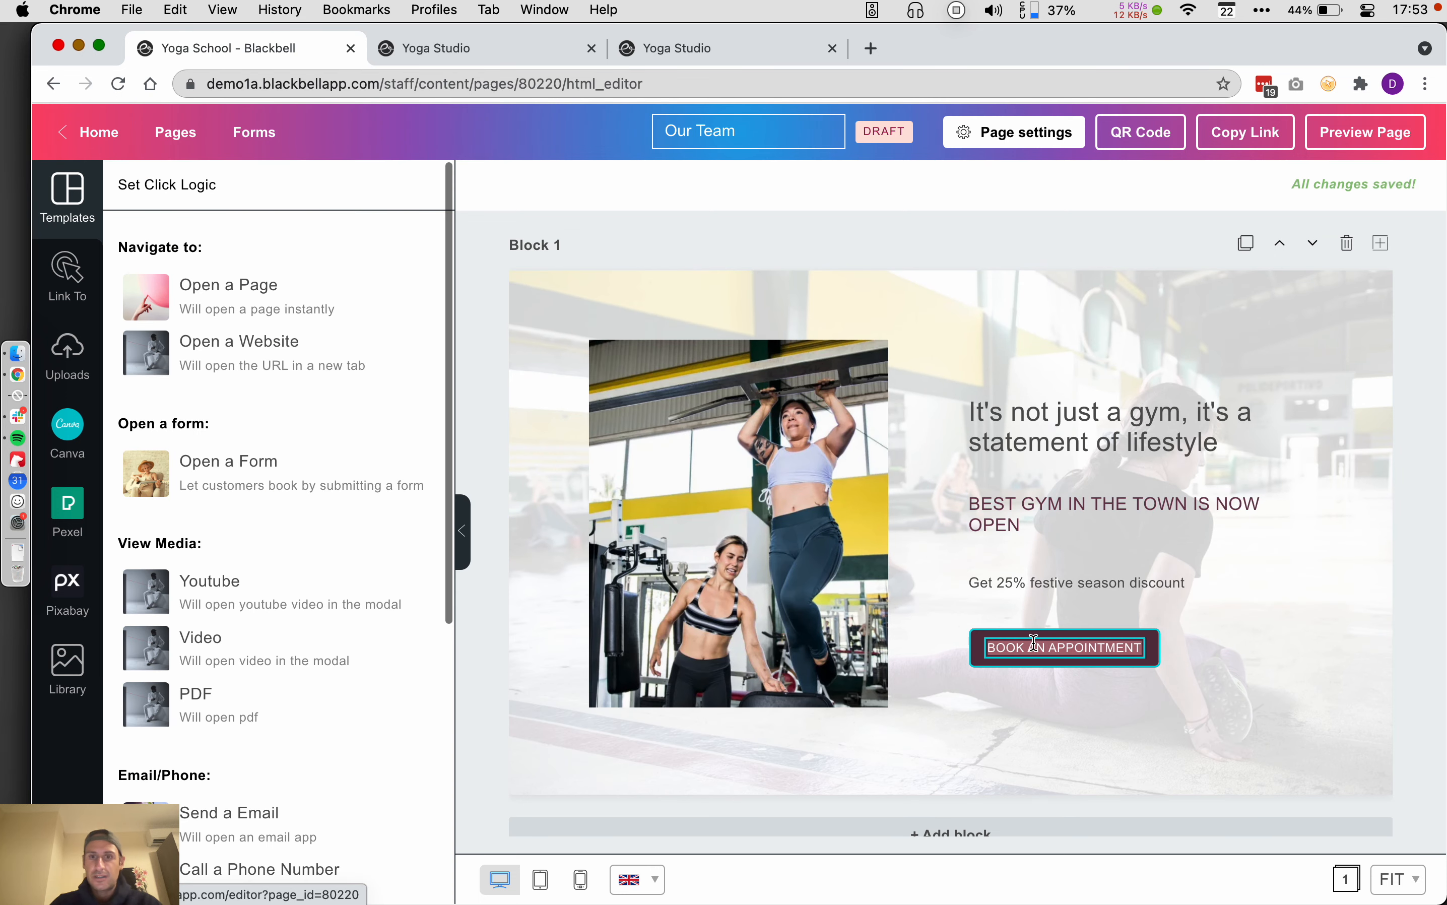
text(OE)
text(EN OUR)
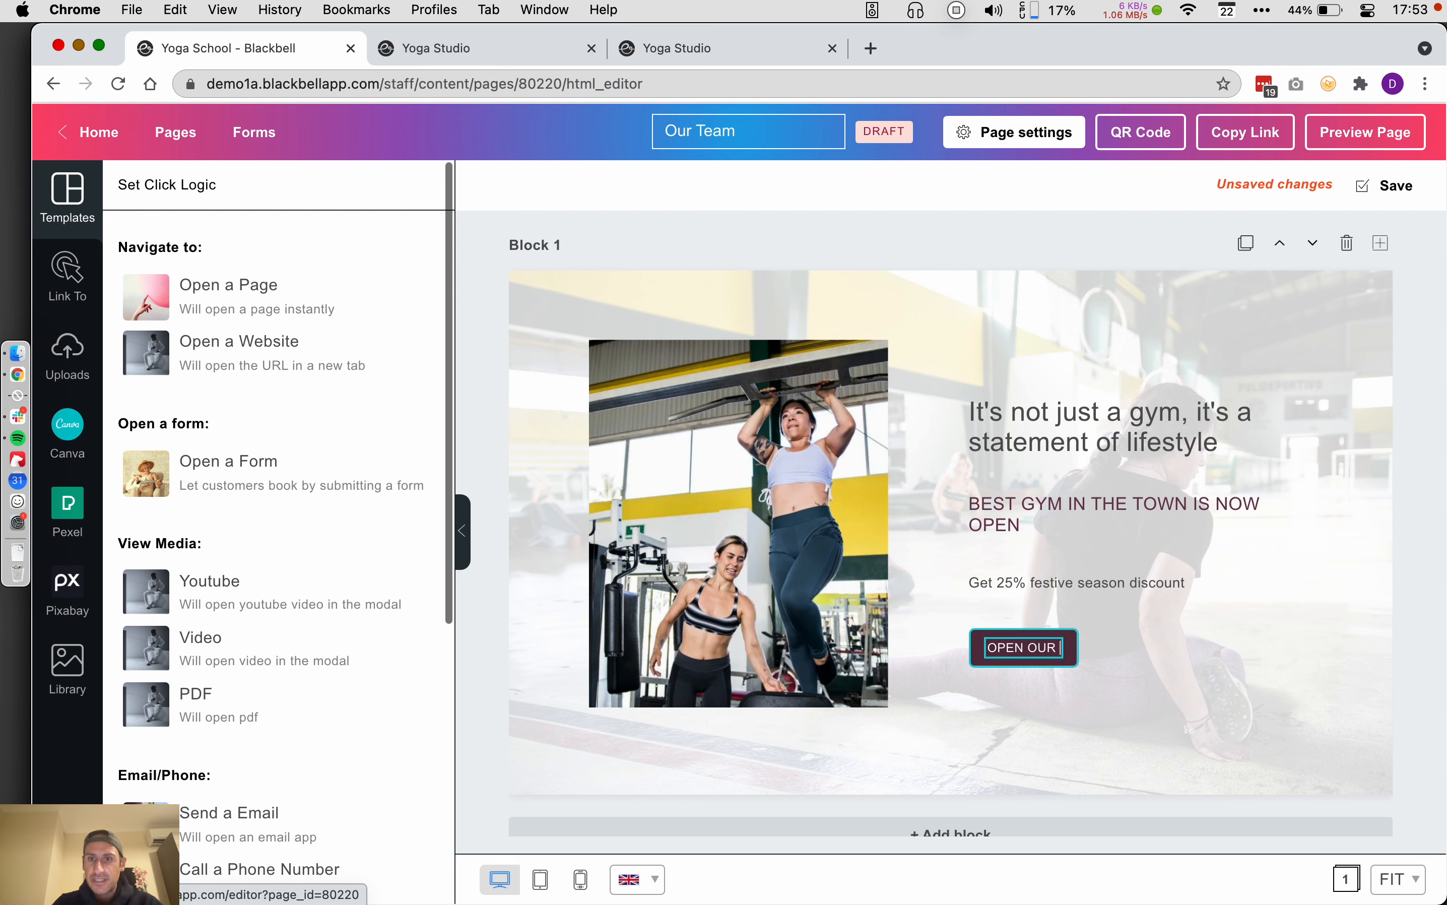
text( OINSTAGRAM)
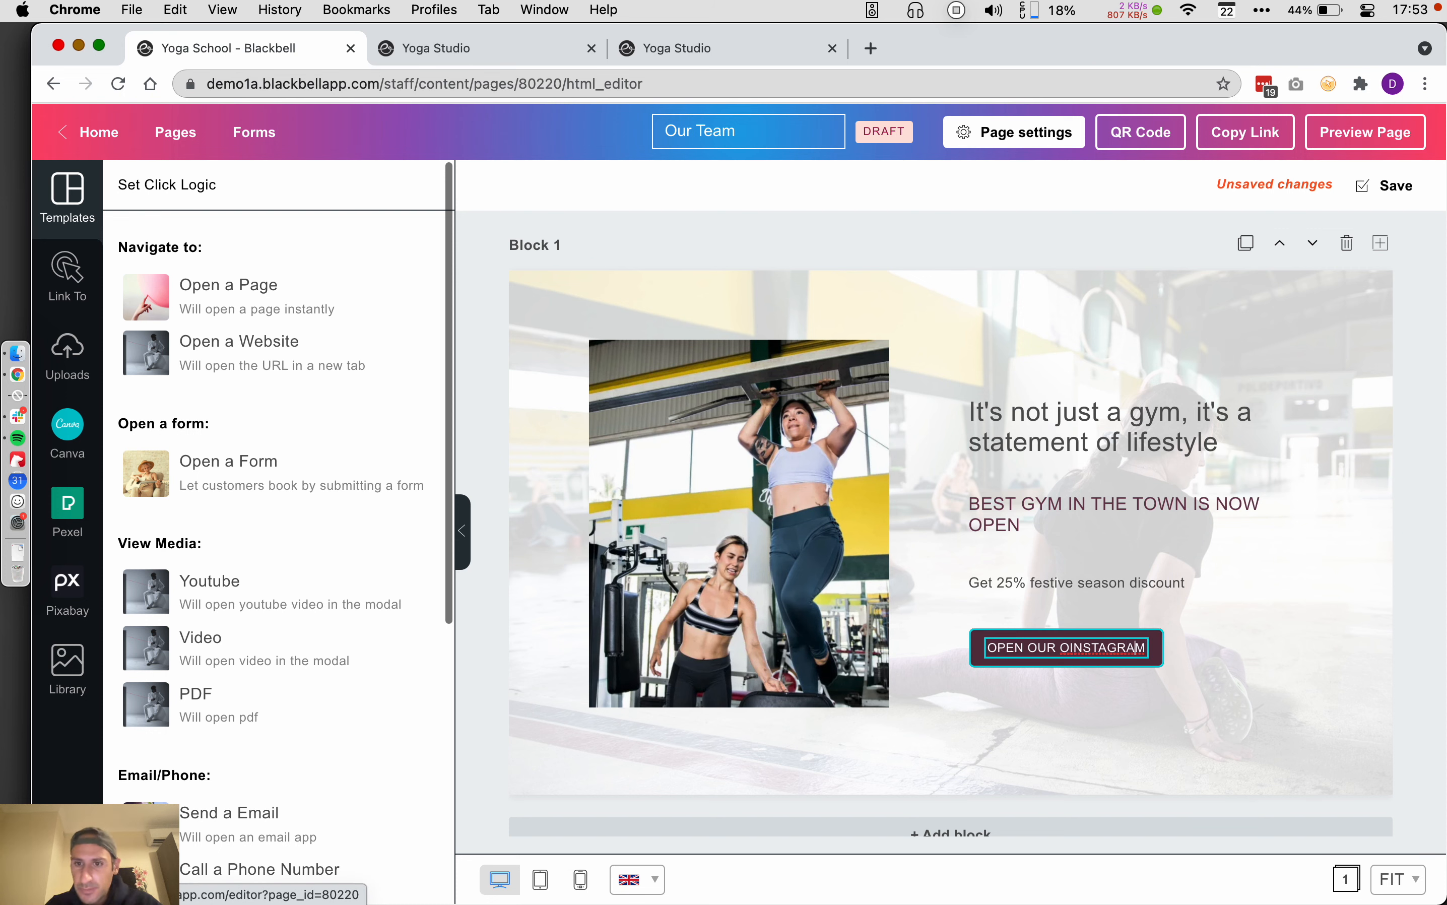
key(BackSpace)
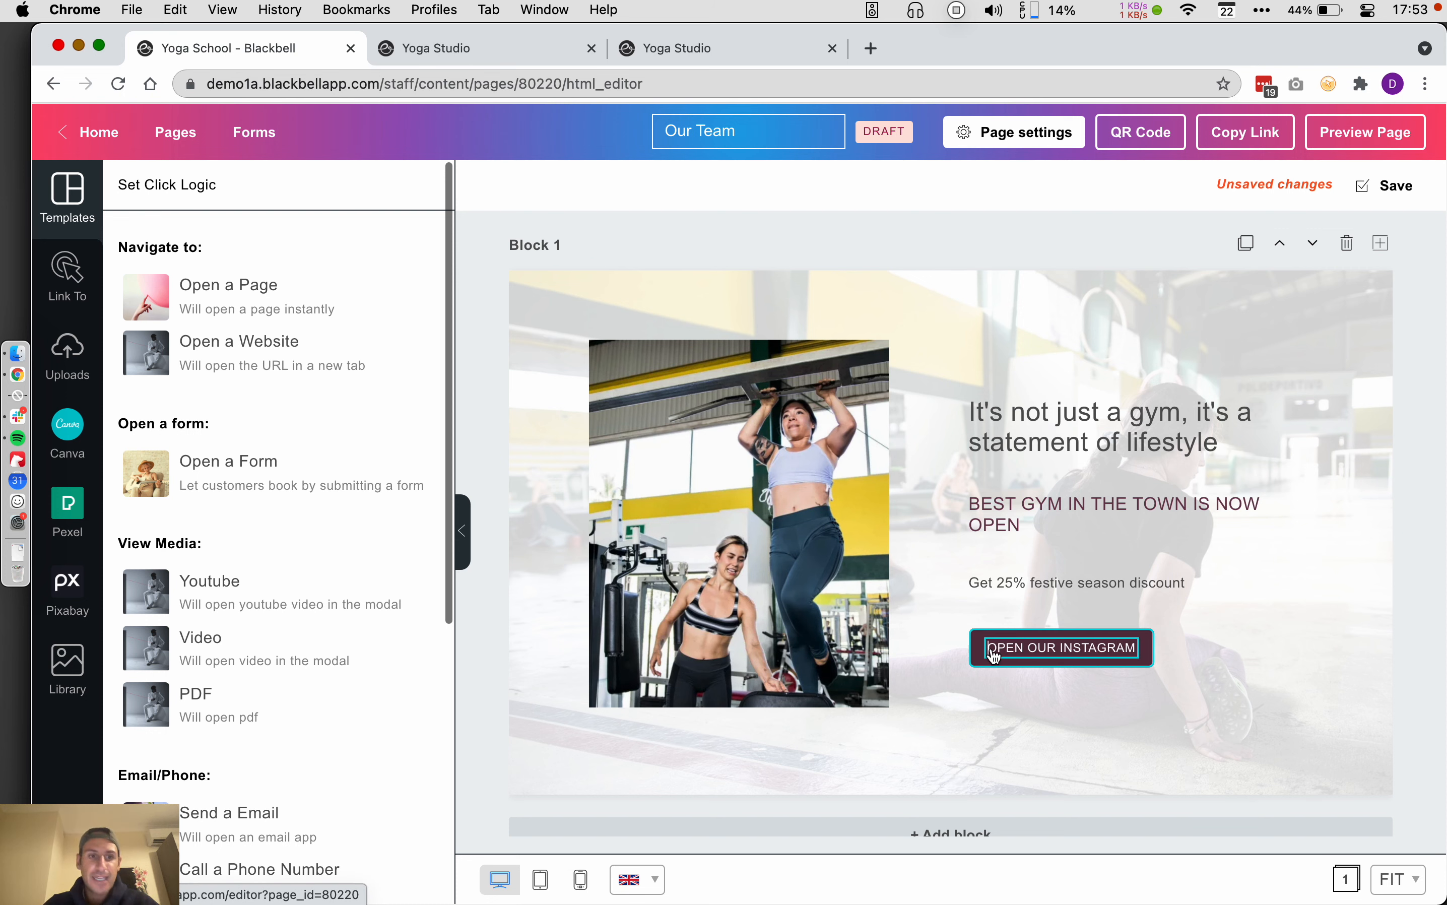
Step: Set the button's click action to Open Instagram with the account "yoga7" and save the changes
scroll(268, 543, down, 5)
click(275, 548)
click(292, 388)
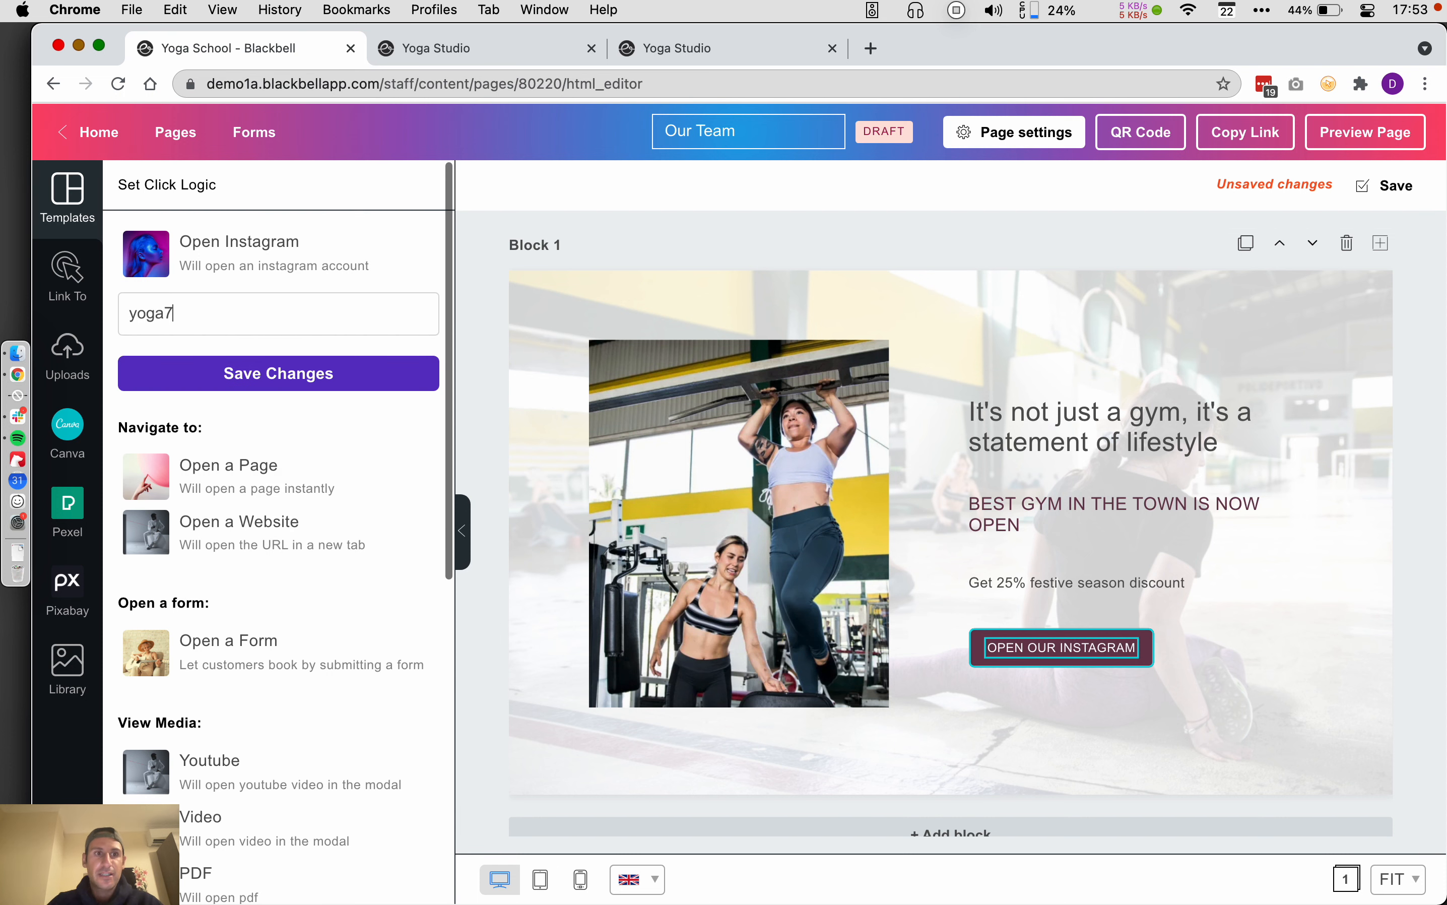
click(339, 394)
Step: Switch the Our Team page from draft to online, and open the Yoga Studio homepage for editing
scroll(737, 278, up, 5)
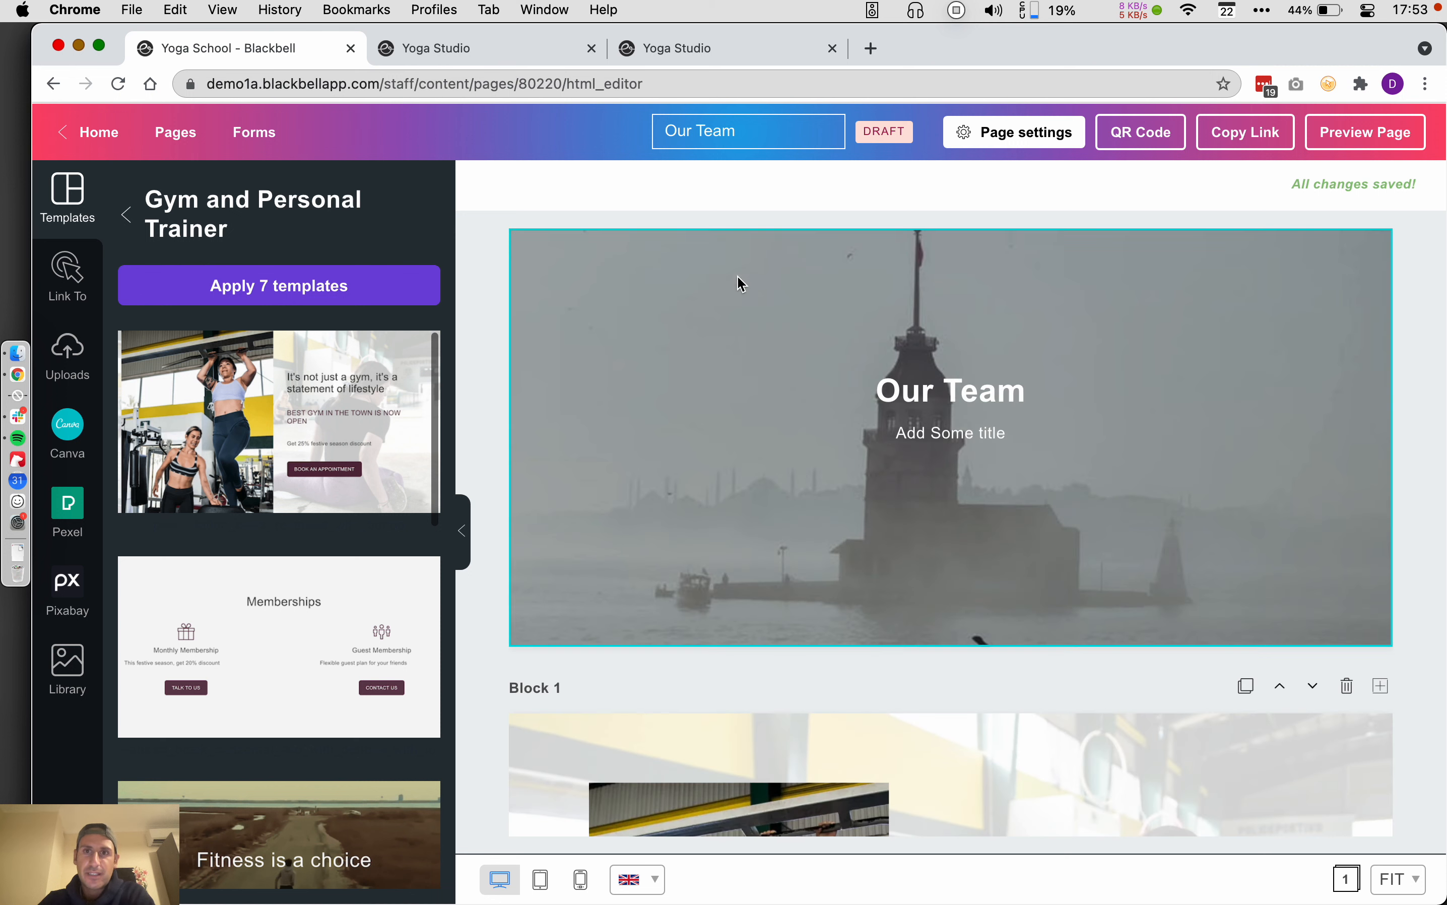
click(886, 141)
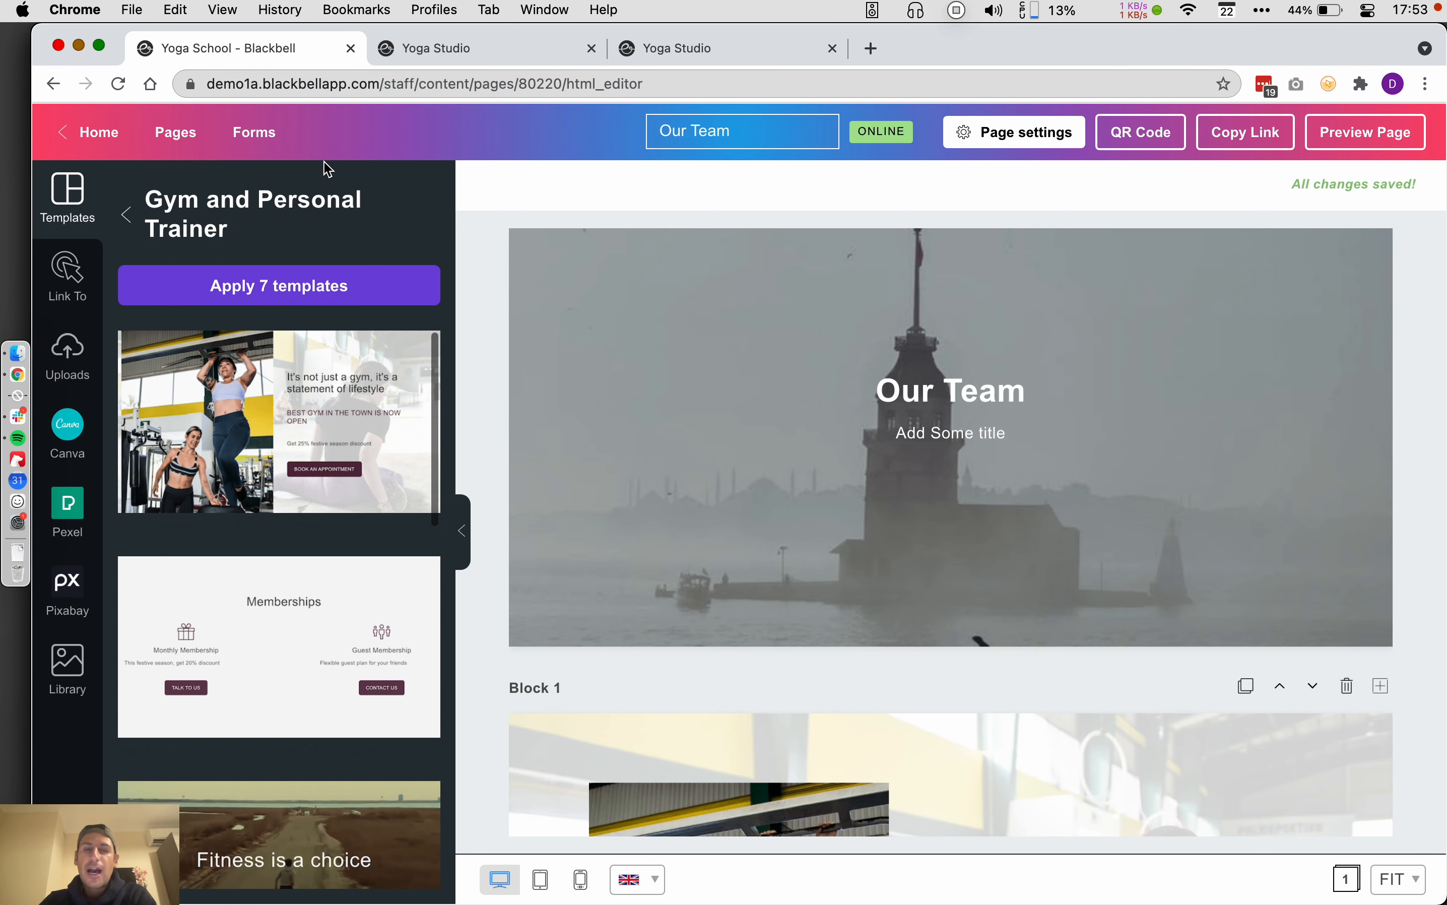
click(175, 133)
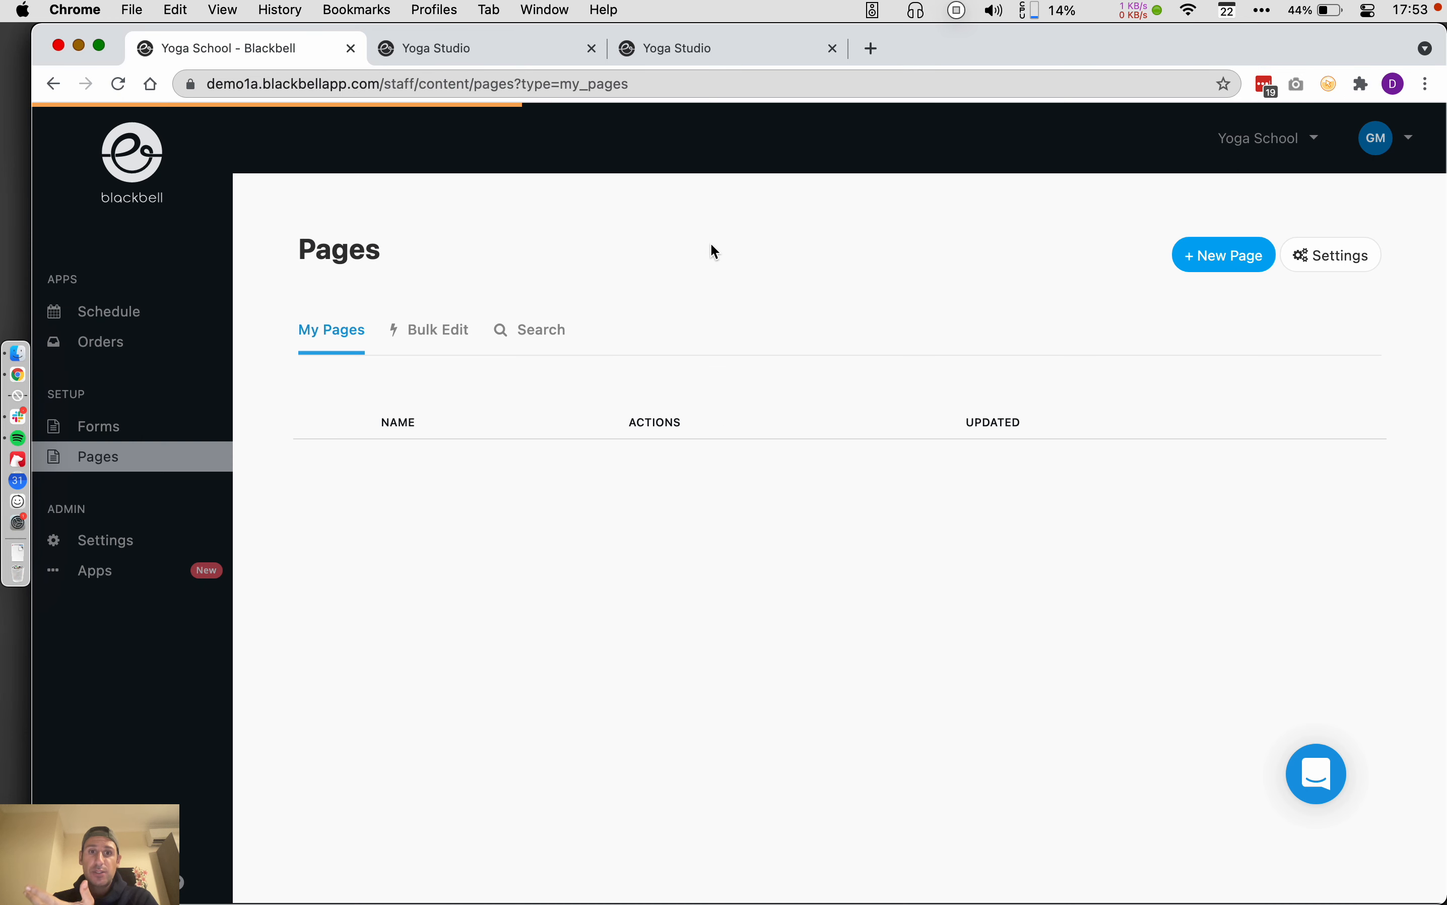
click(633, 458)
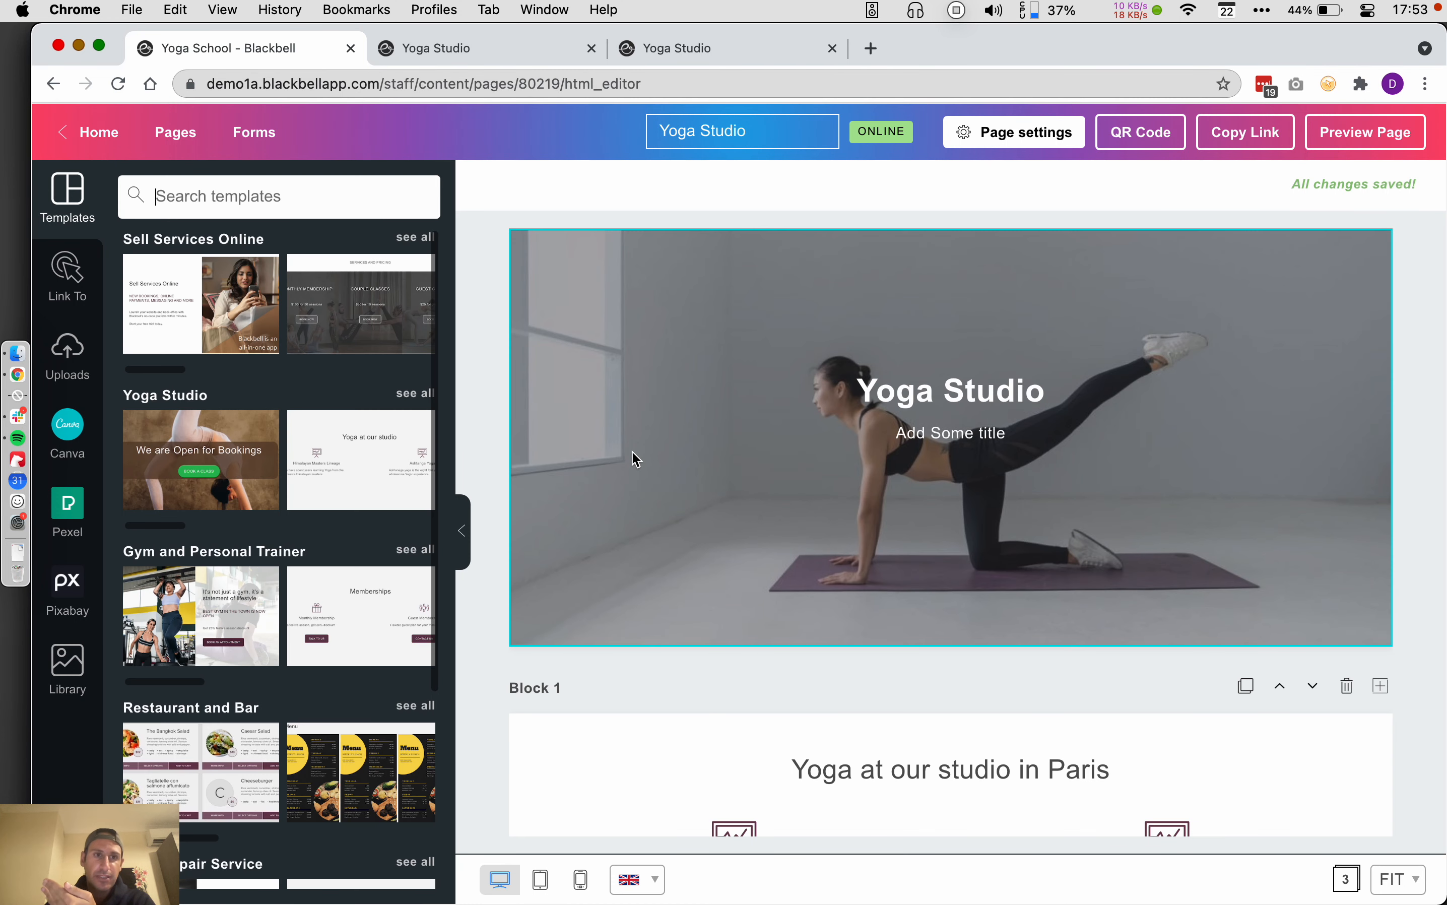
Step: Add a "Top Benefits" style shortcut block for the Our Team page to the homepage and change its heading to "More infop"
click(67, 294)
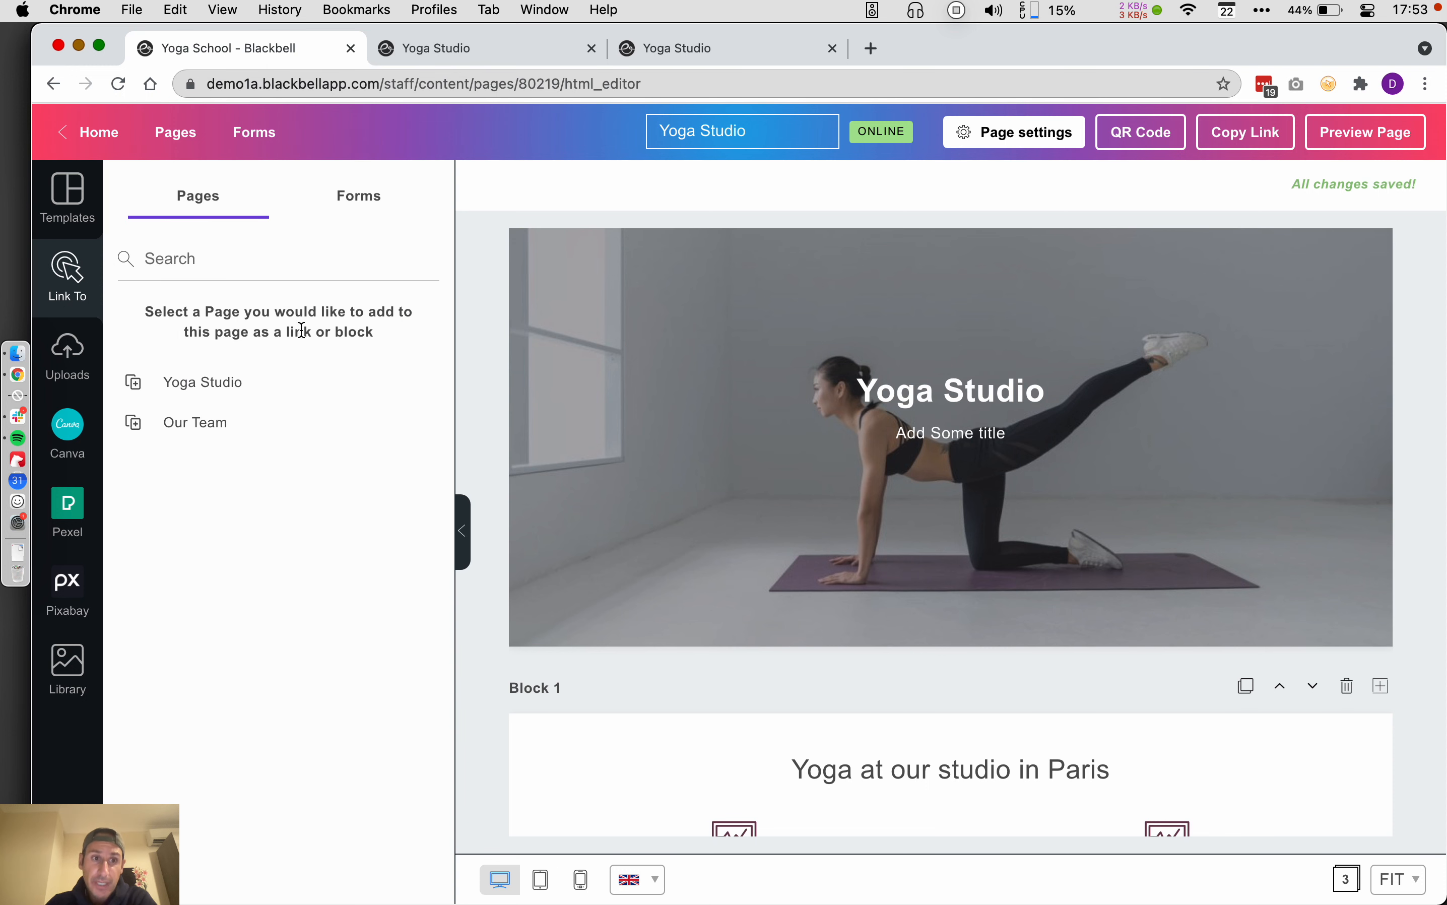
click(250, 438)
scroll(269, 359, down, 5)
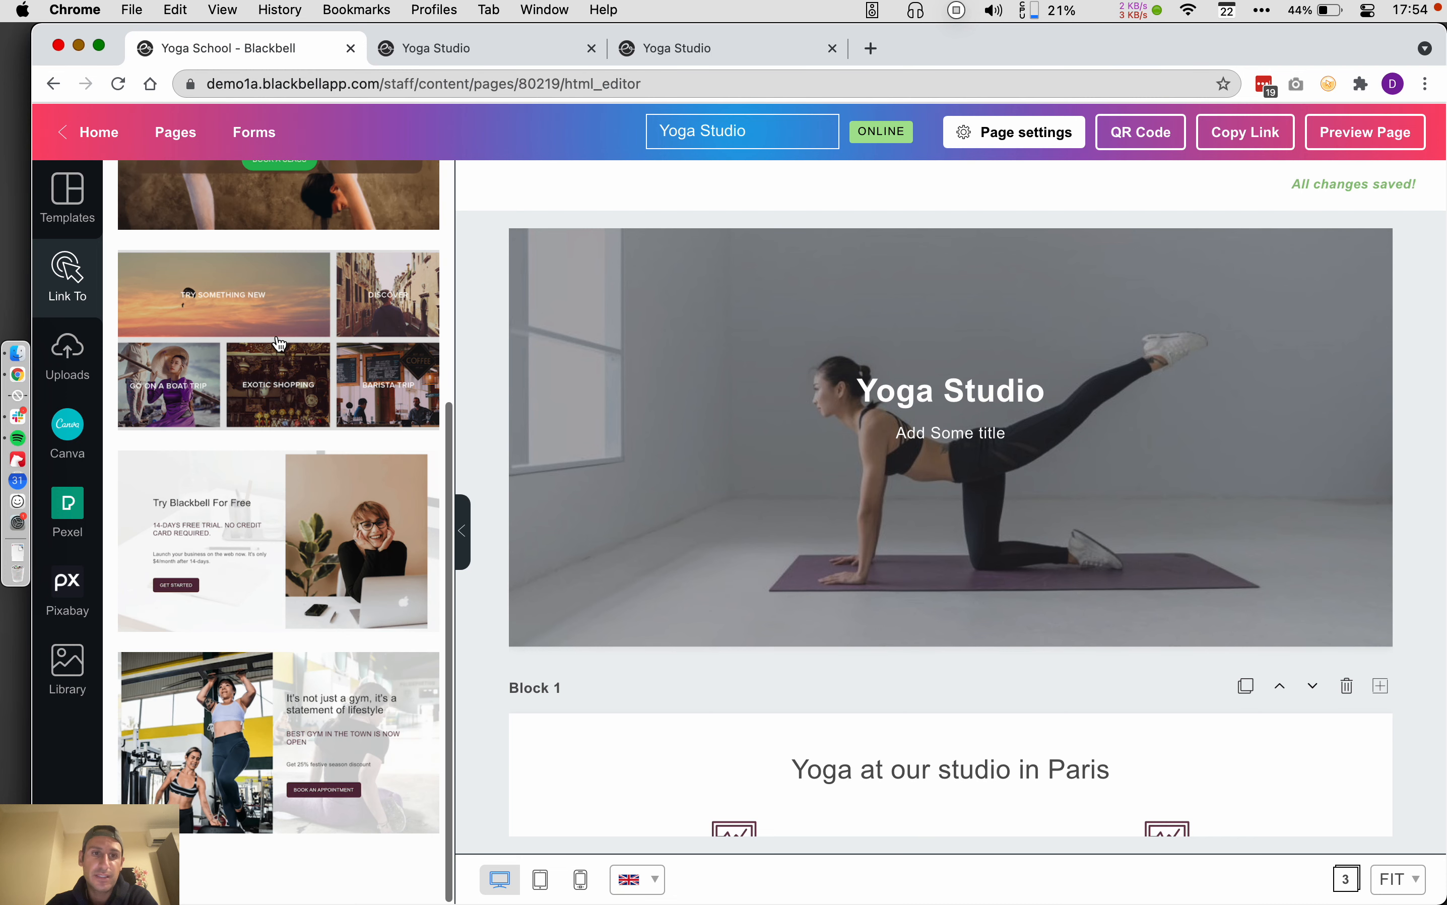
scroll(280, 344, up, 5)
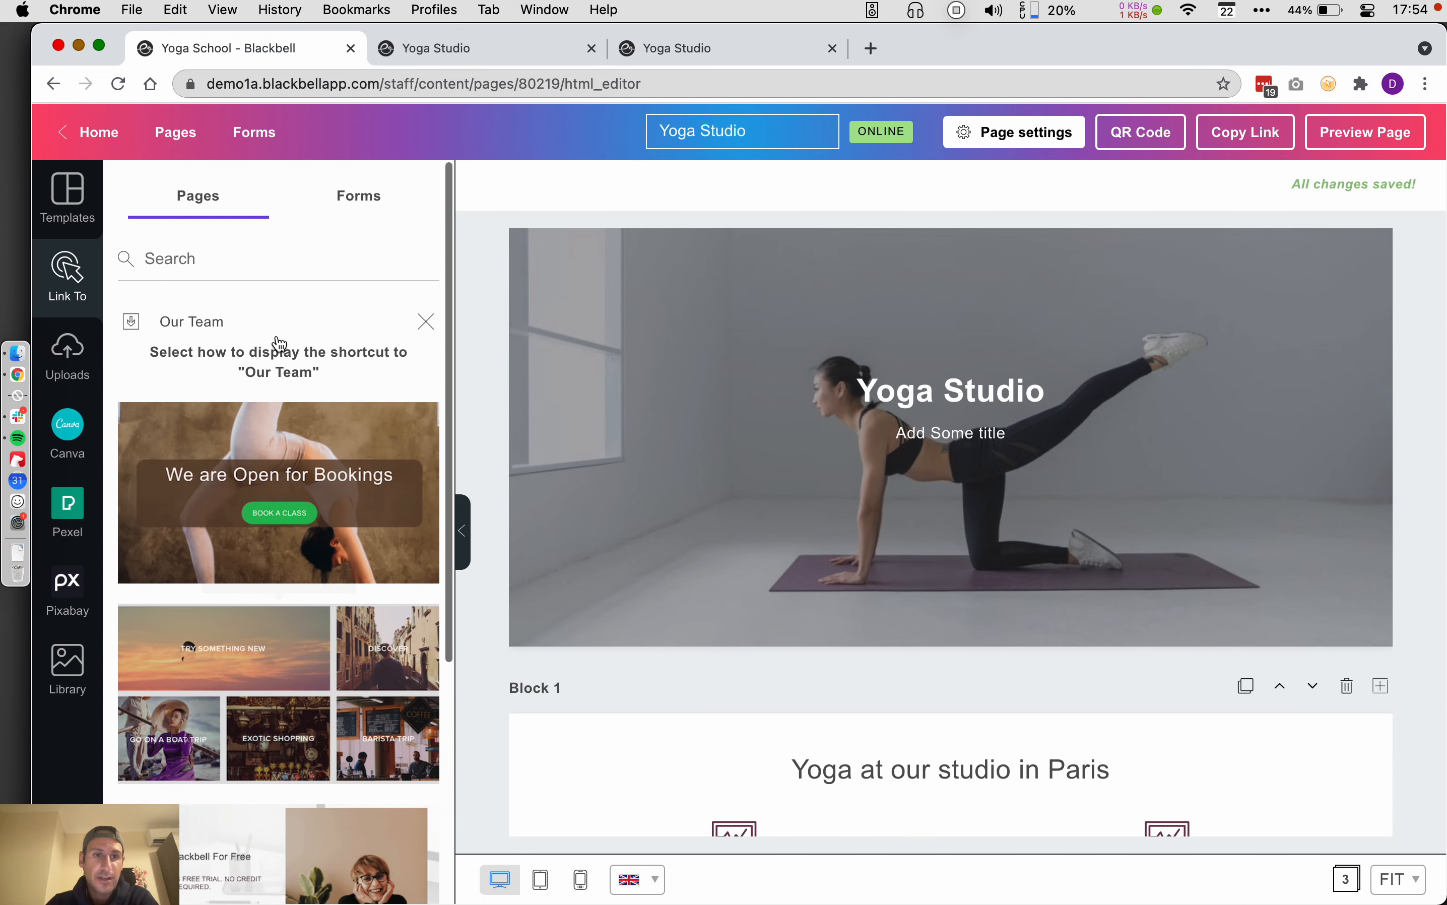
scroll(280, 344, down, 6)
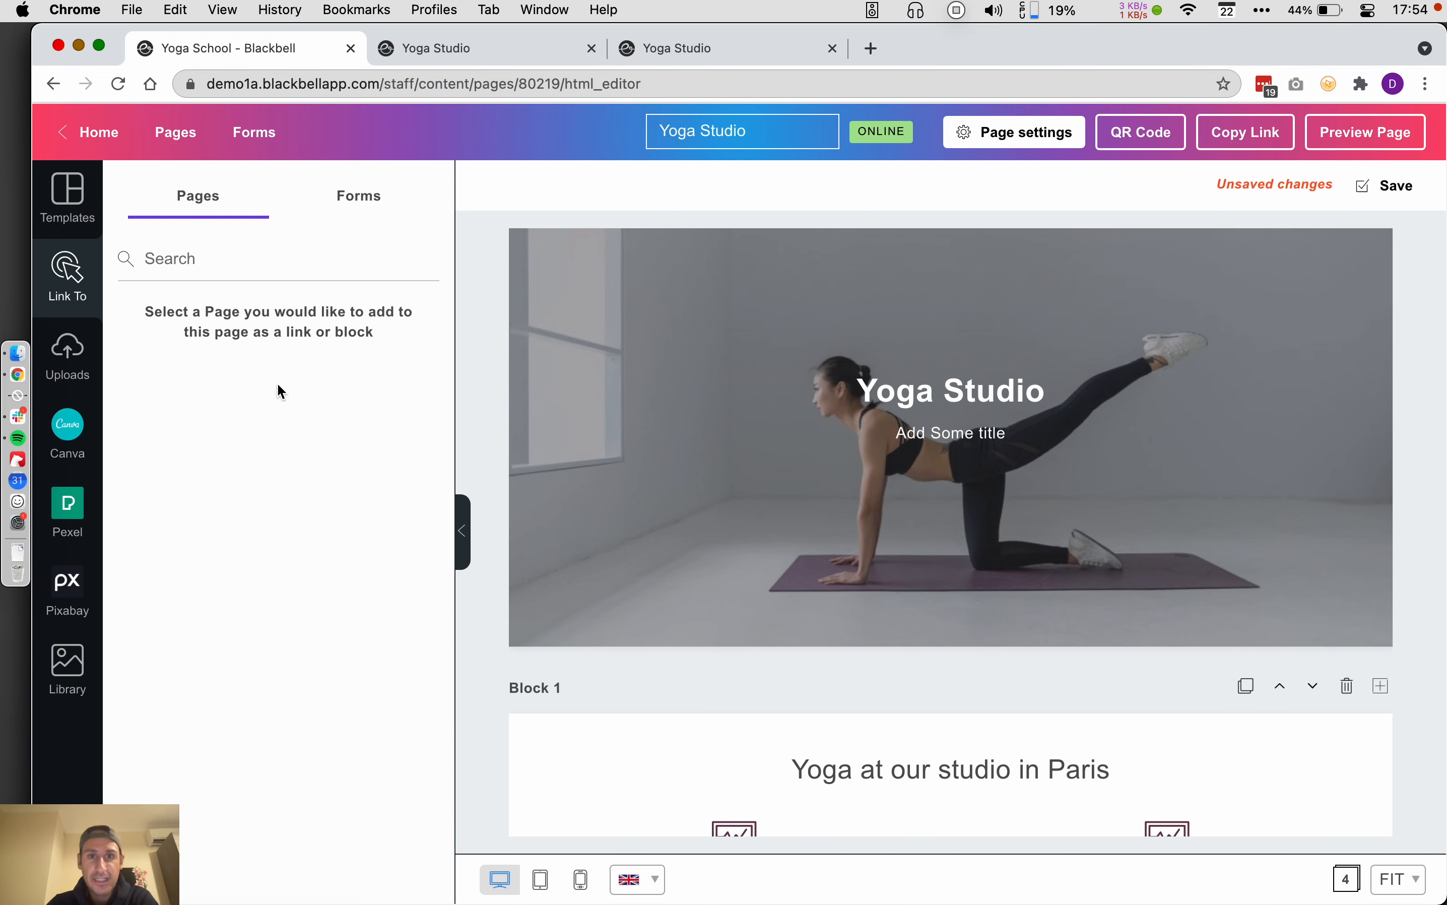
click(279, 386)
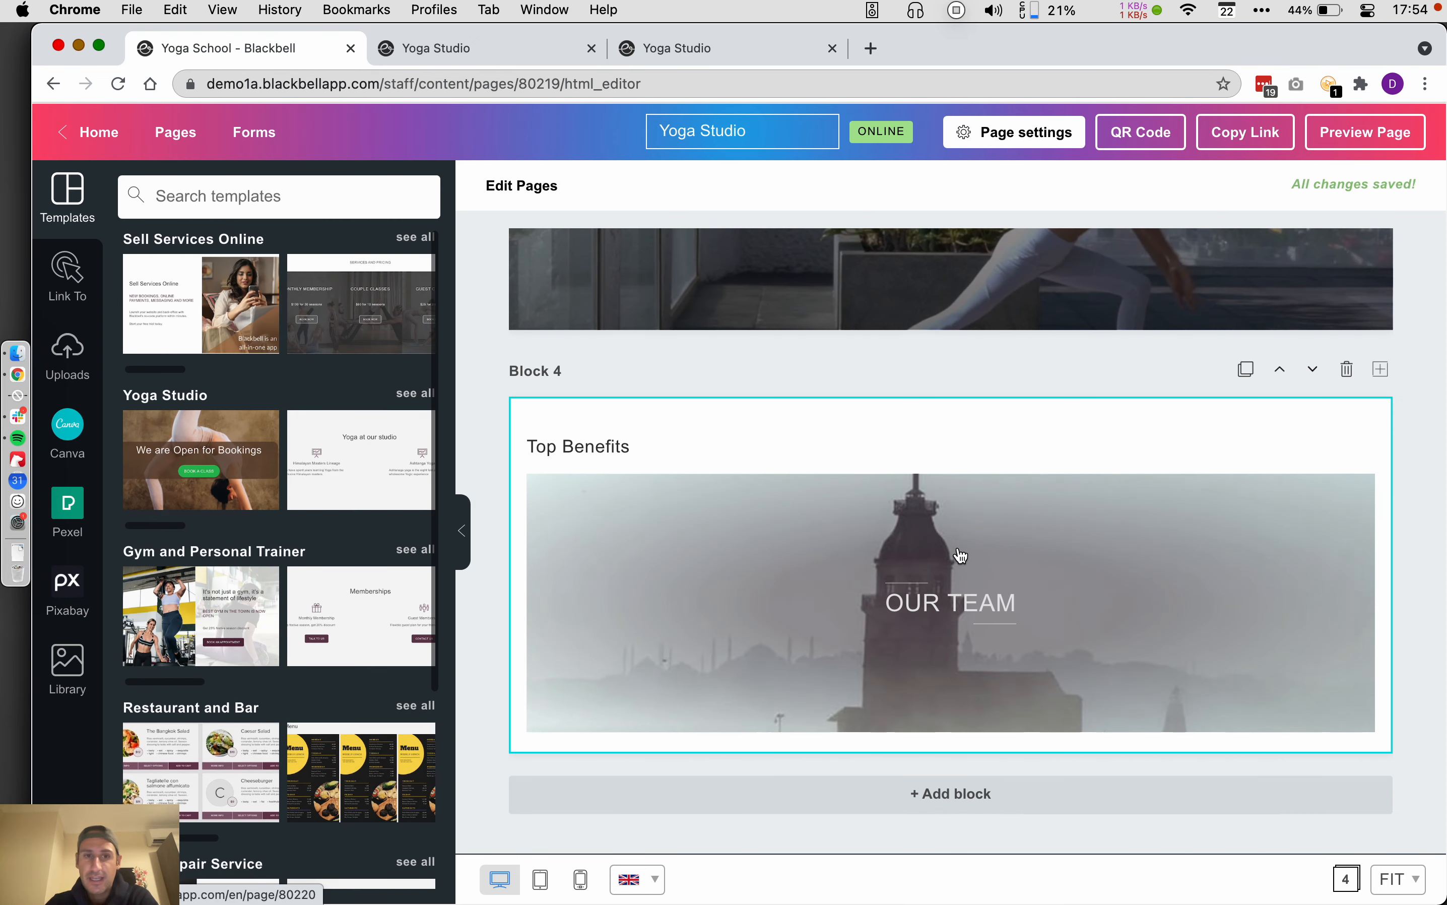
triple_click(657, 447)
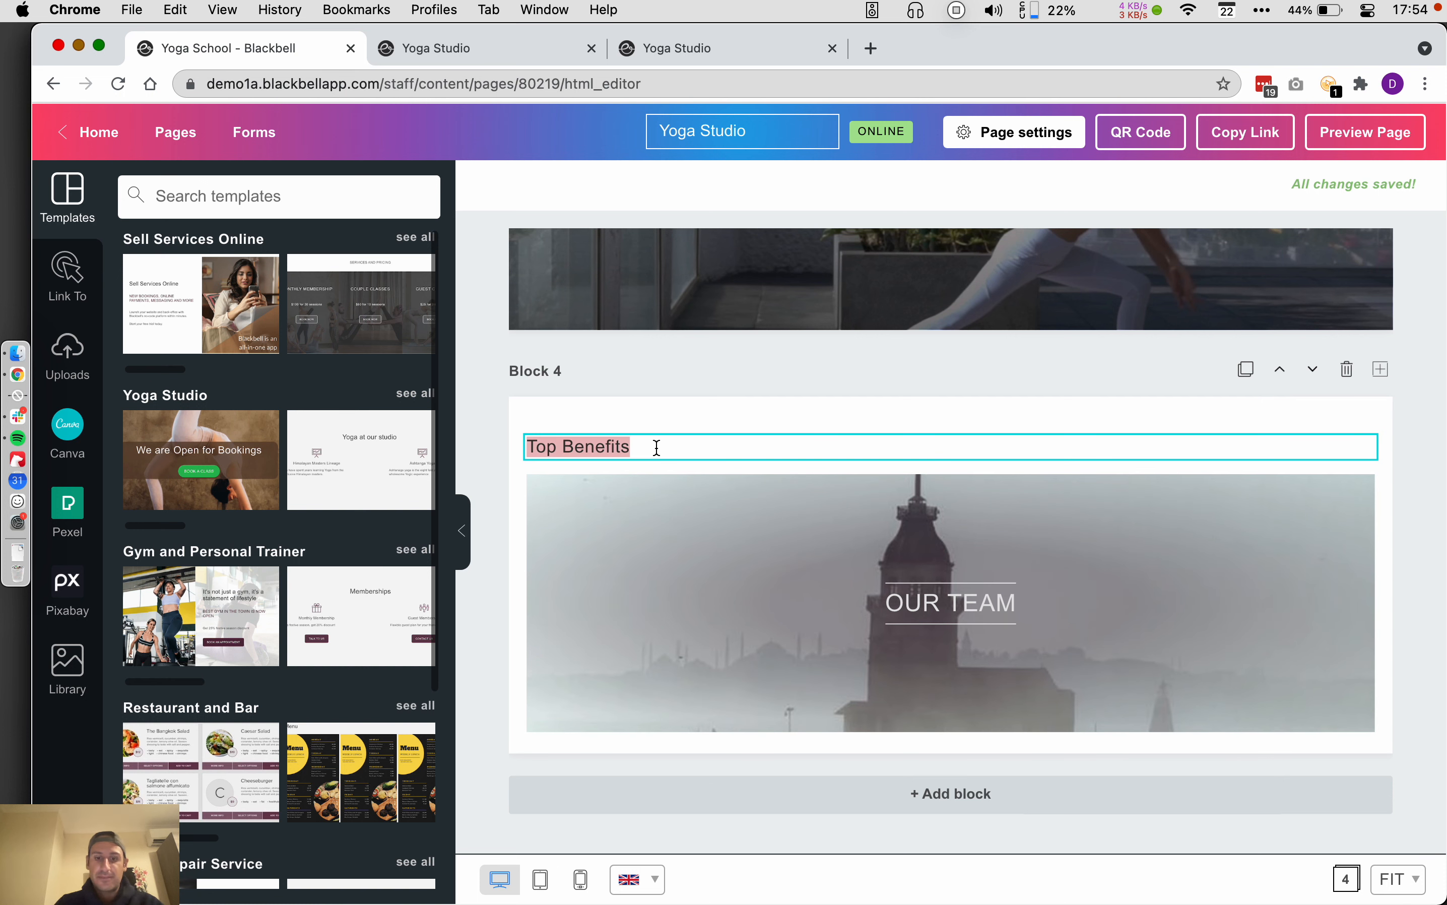
text(More infop)
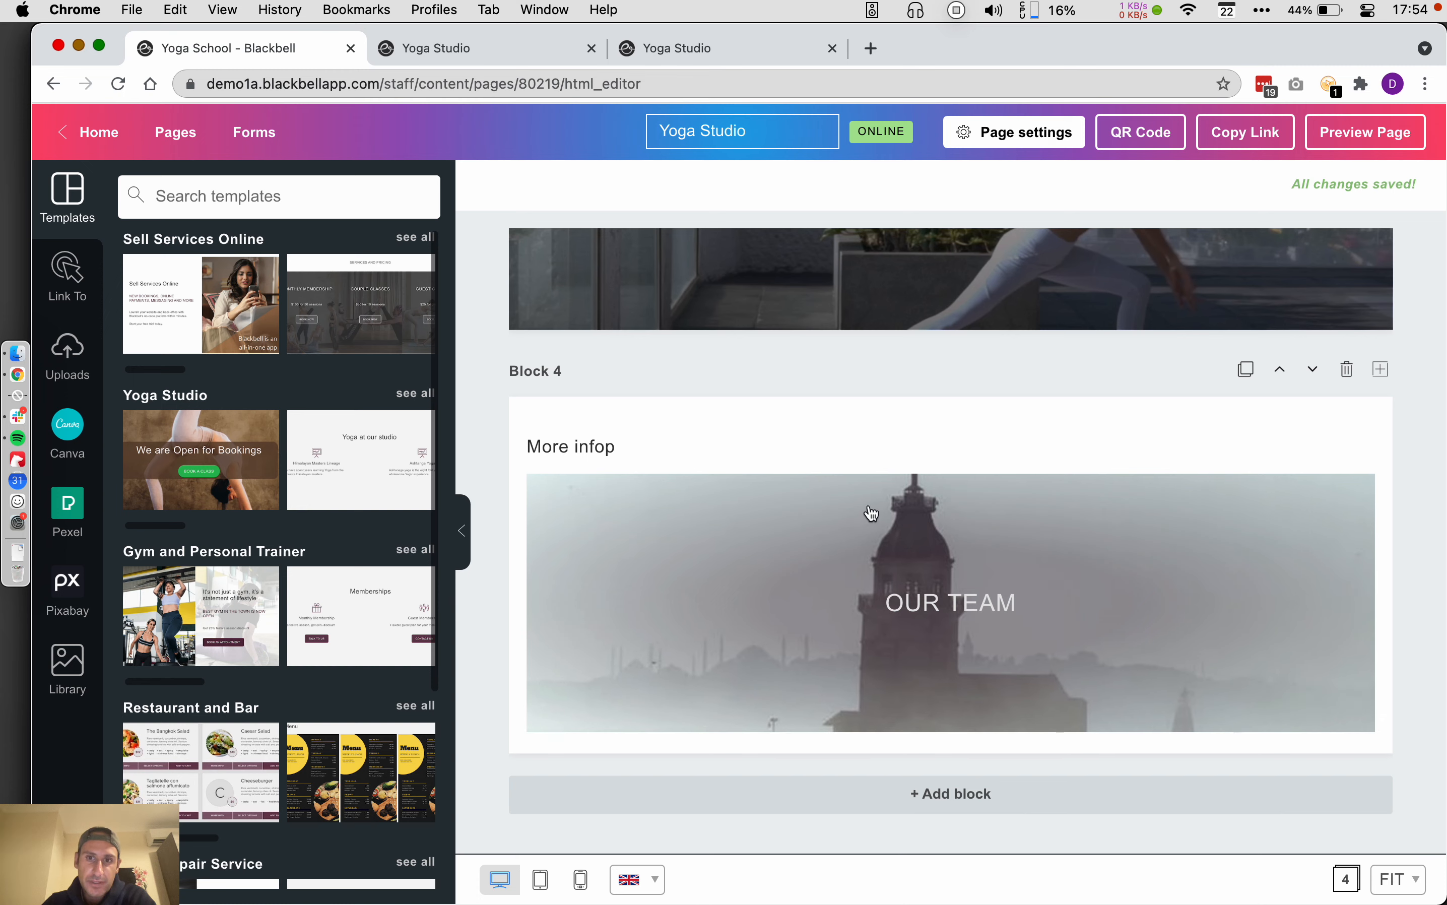
Step: Preview the Yoga Studio homepage and follow the "Our Team" shortcut at the end of the page
click(1366, 133)
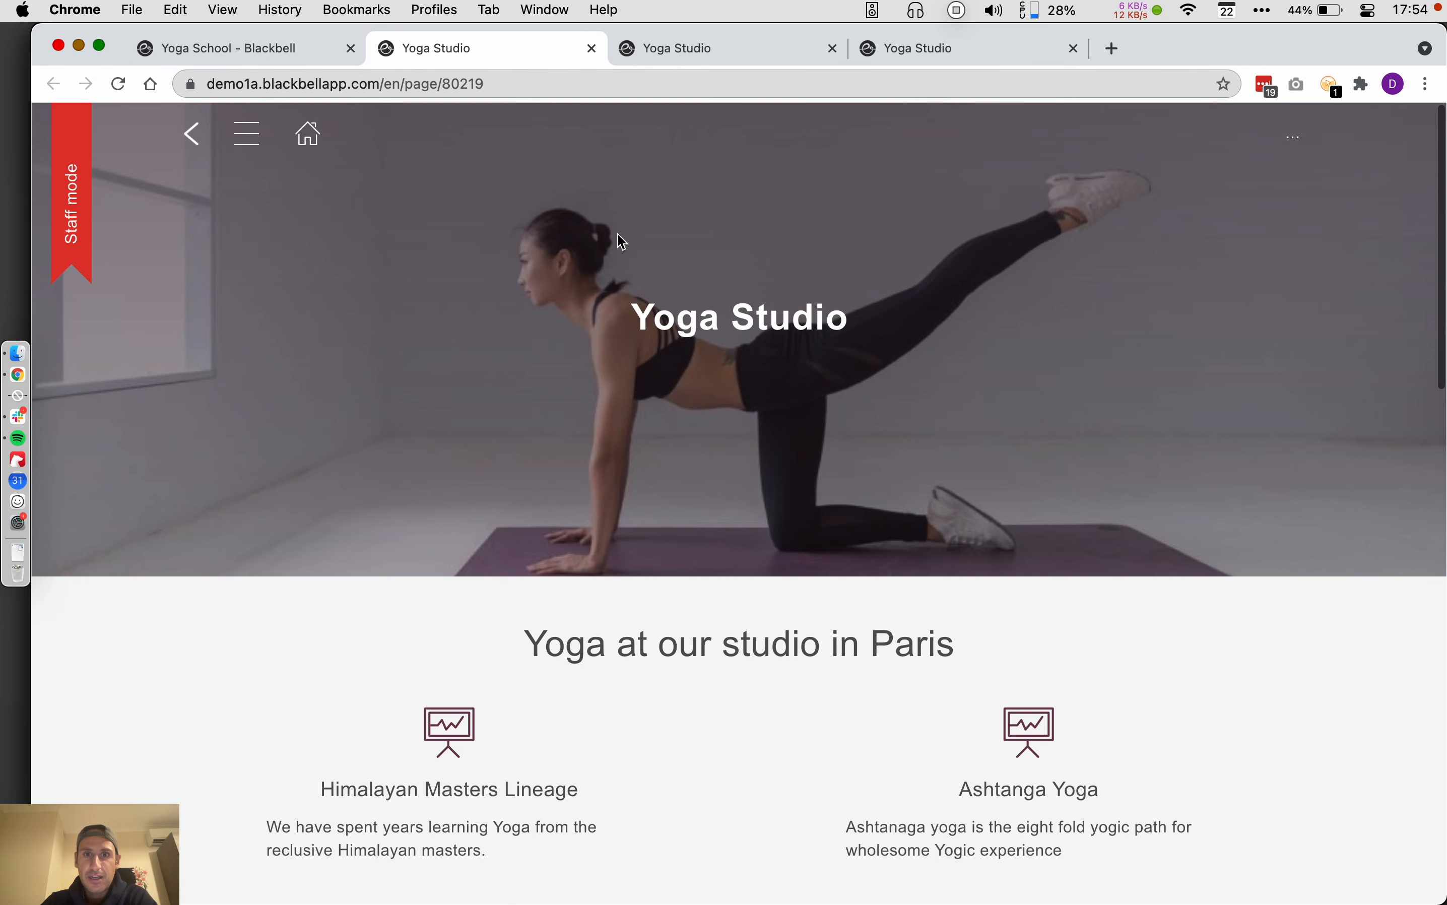
scroll(618, 235, down, 15)
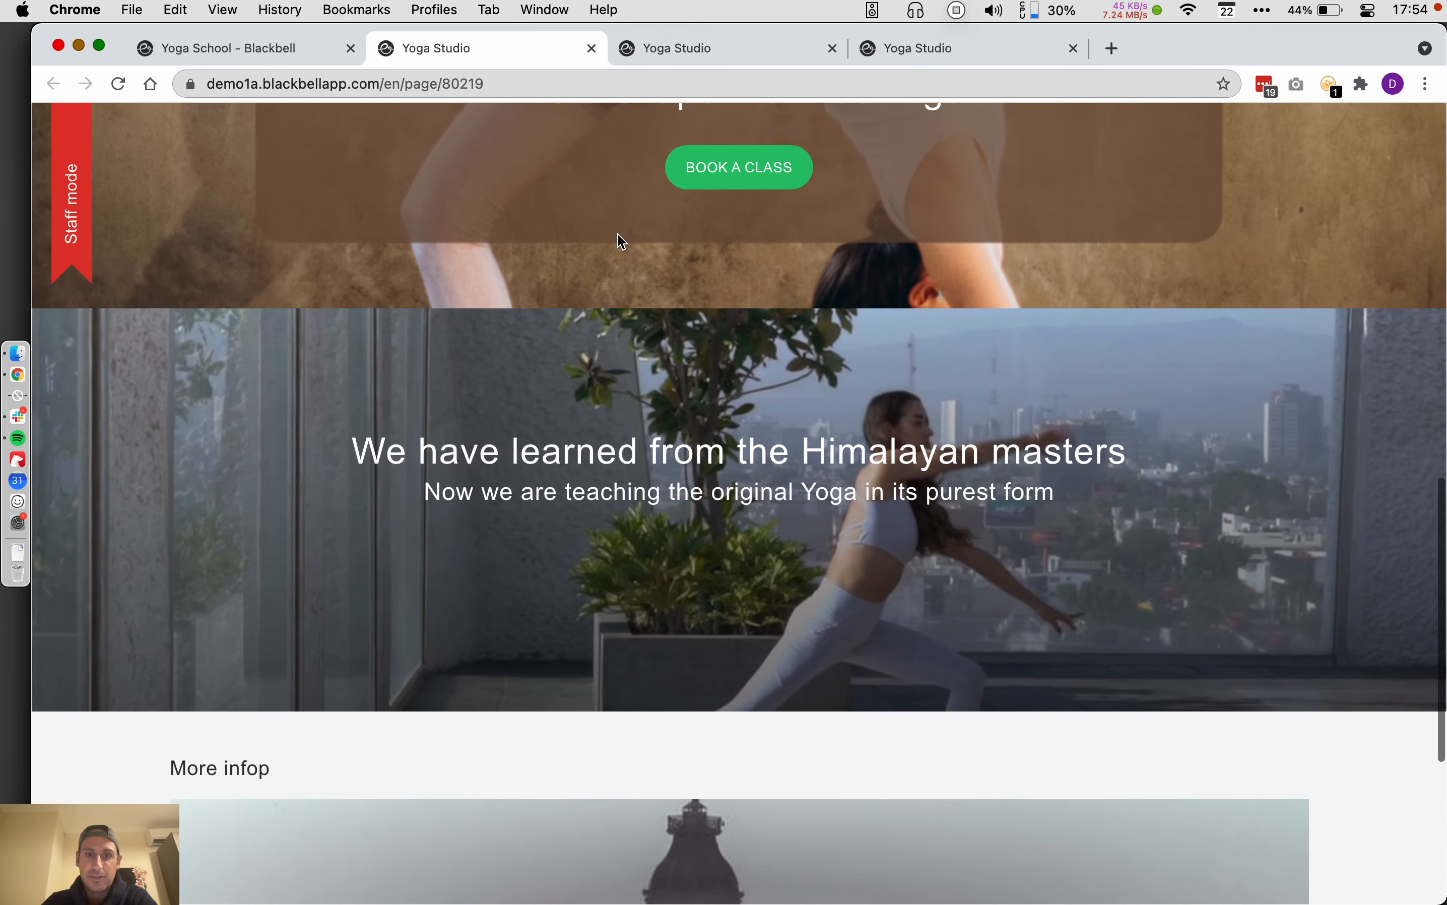
scroll(617, 234, down, 7)
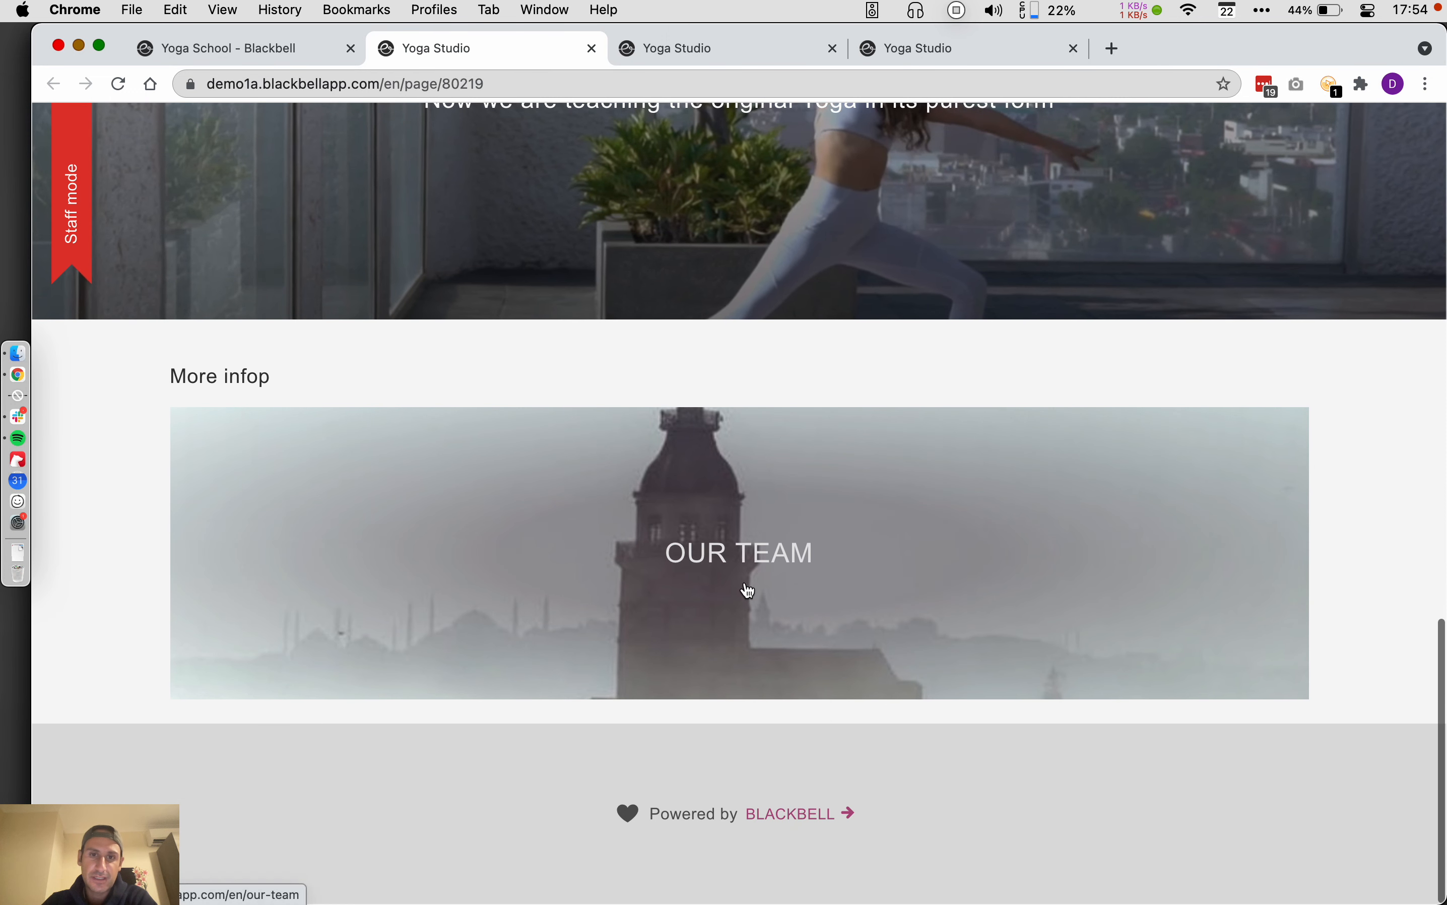
click(748, 591)
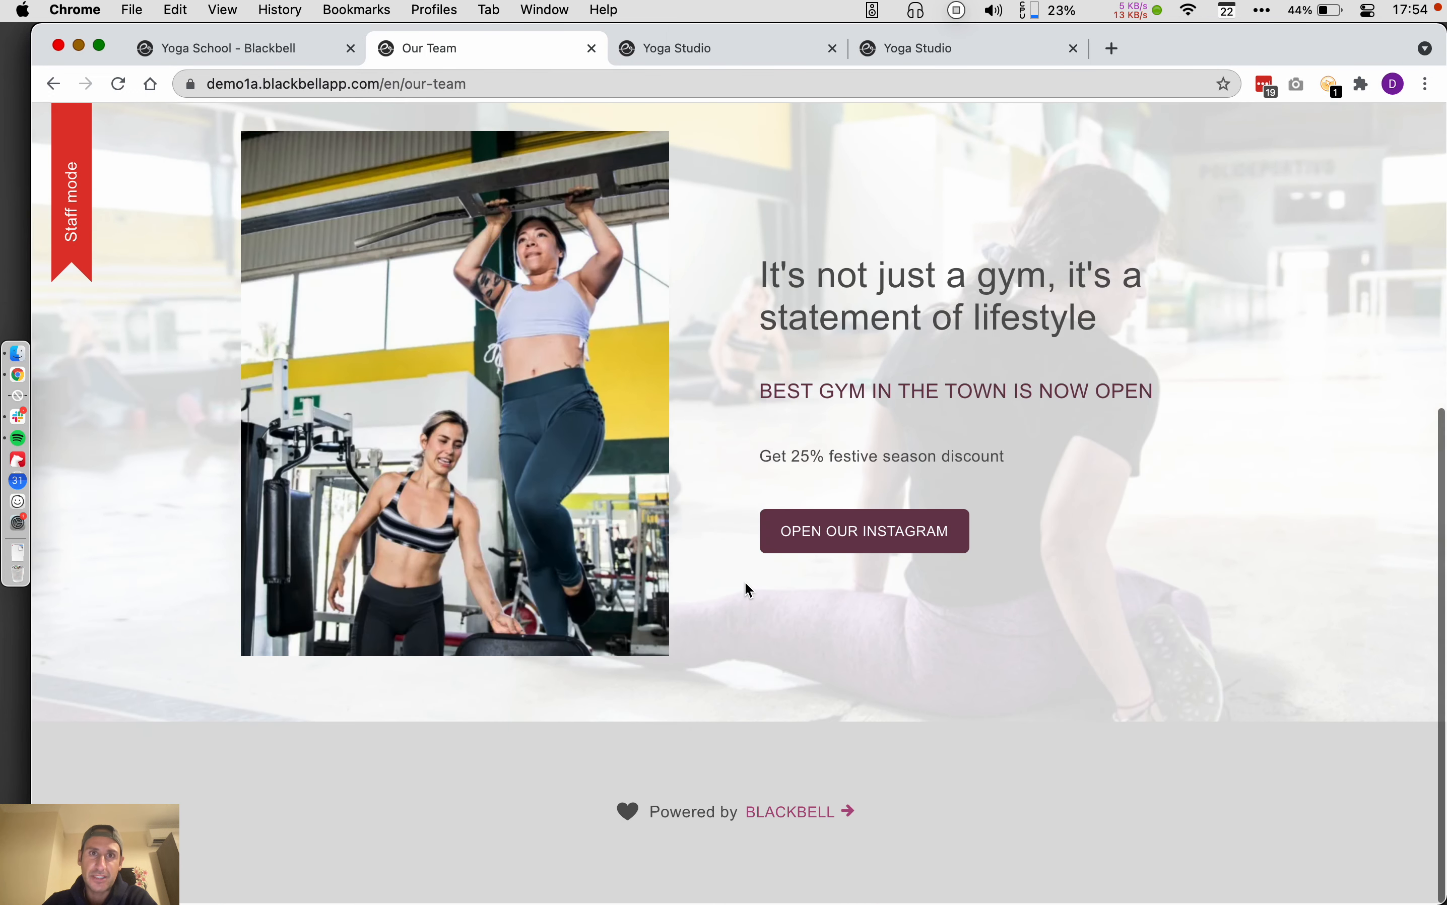
Step: Return to editing the Our Team page and replace its header image with a Pexels "team" photo of people jumping at sunset
click(269, 53)
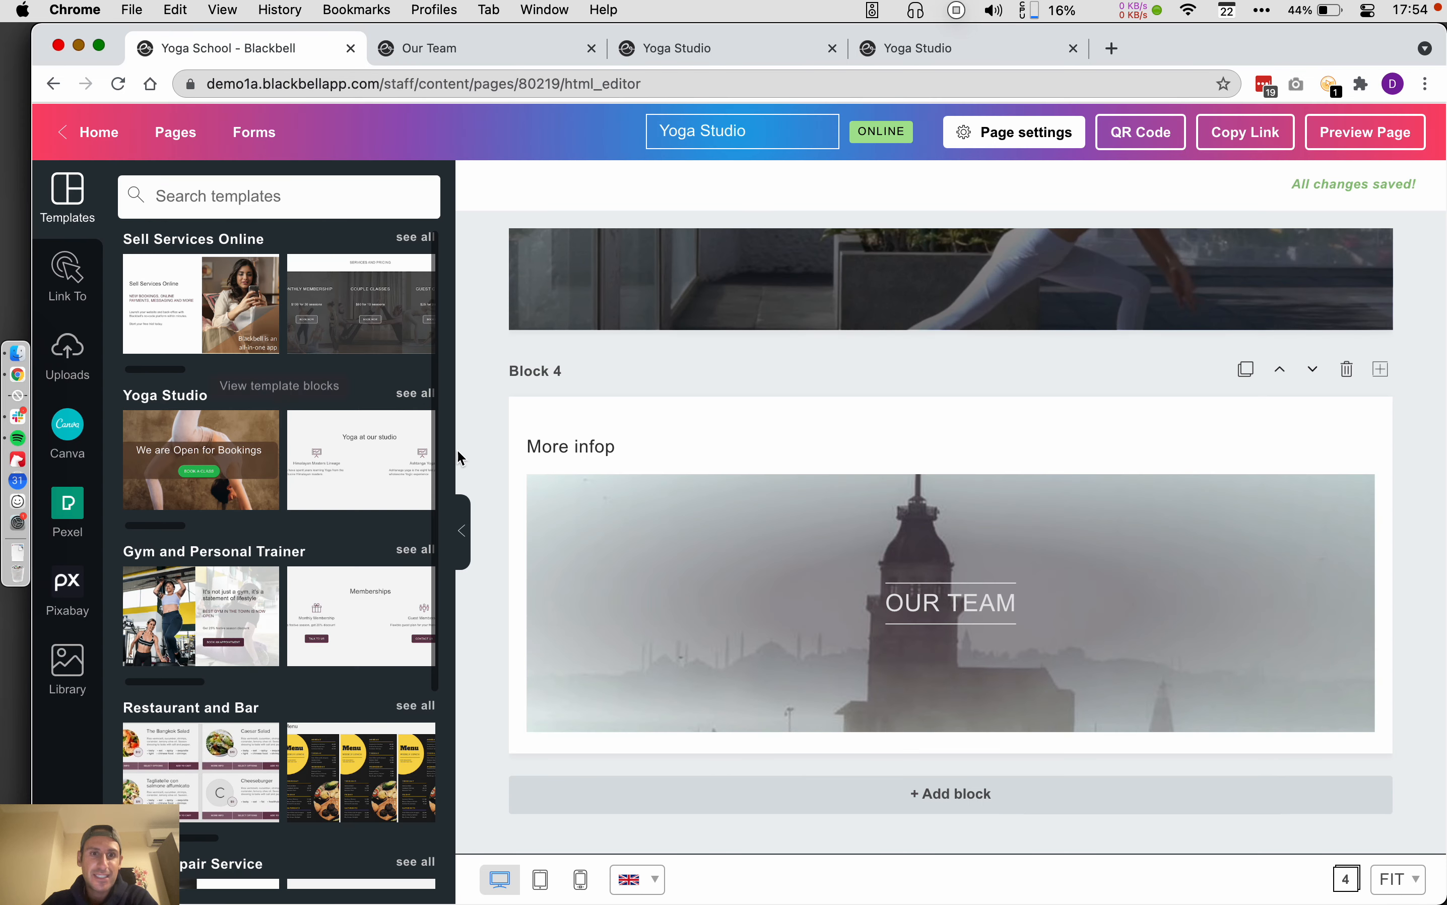
click(171, 131)
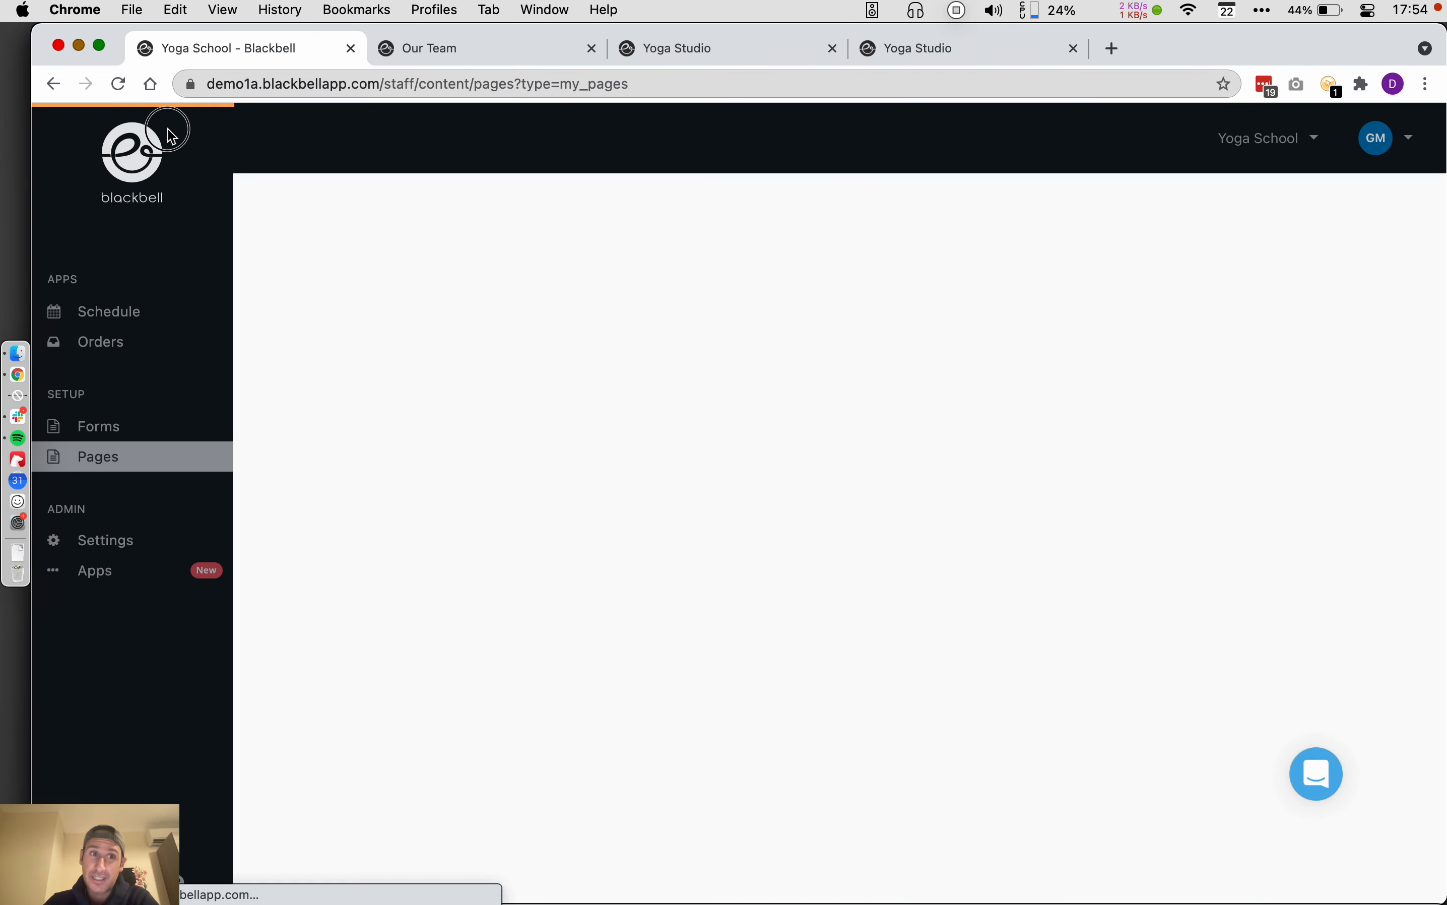
click(558, 492)
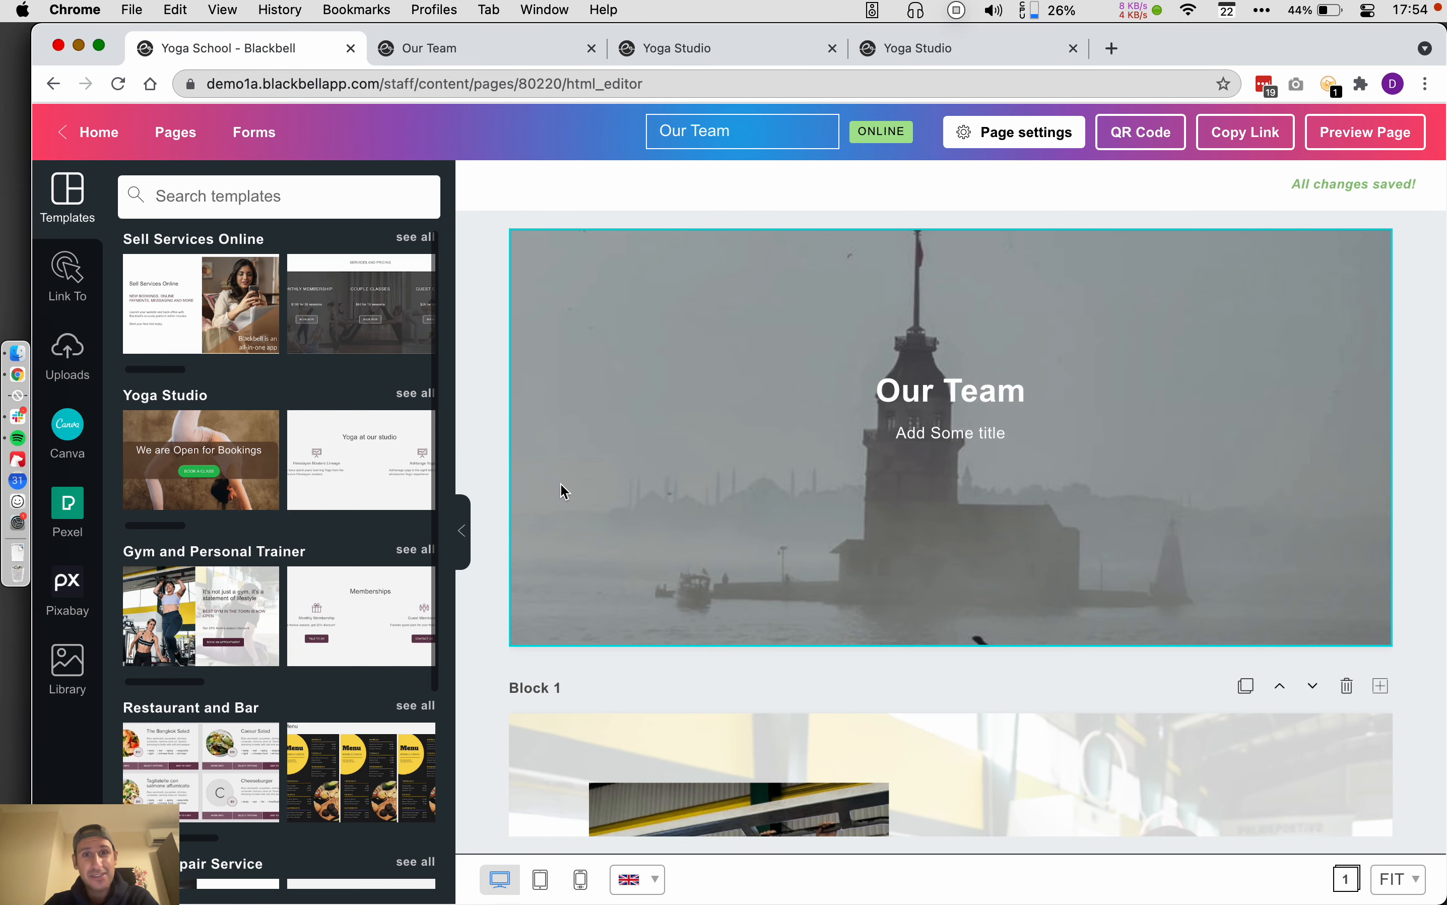
click(637, 347)
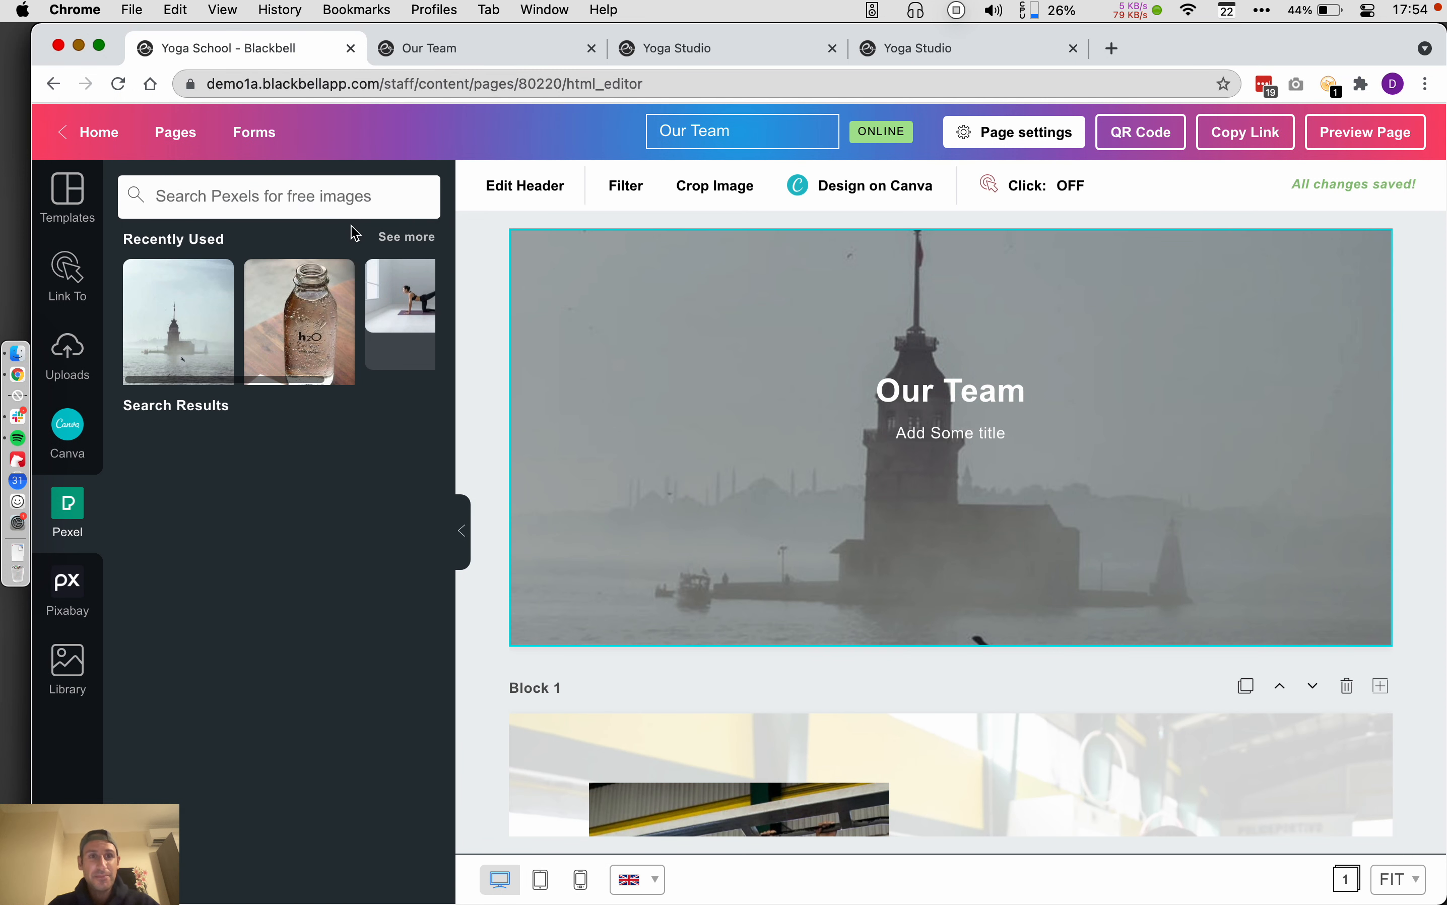
text(team)
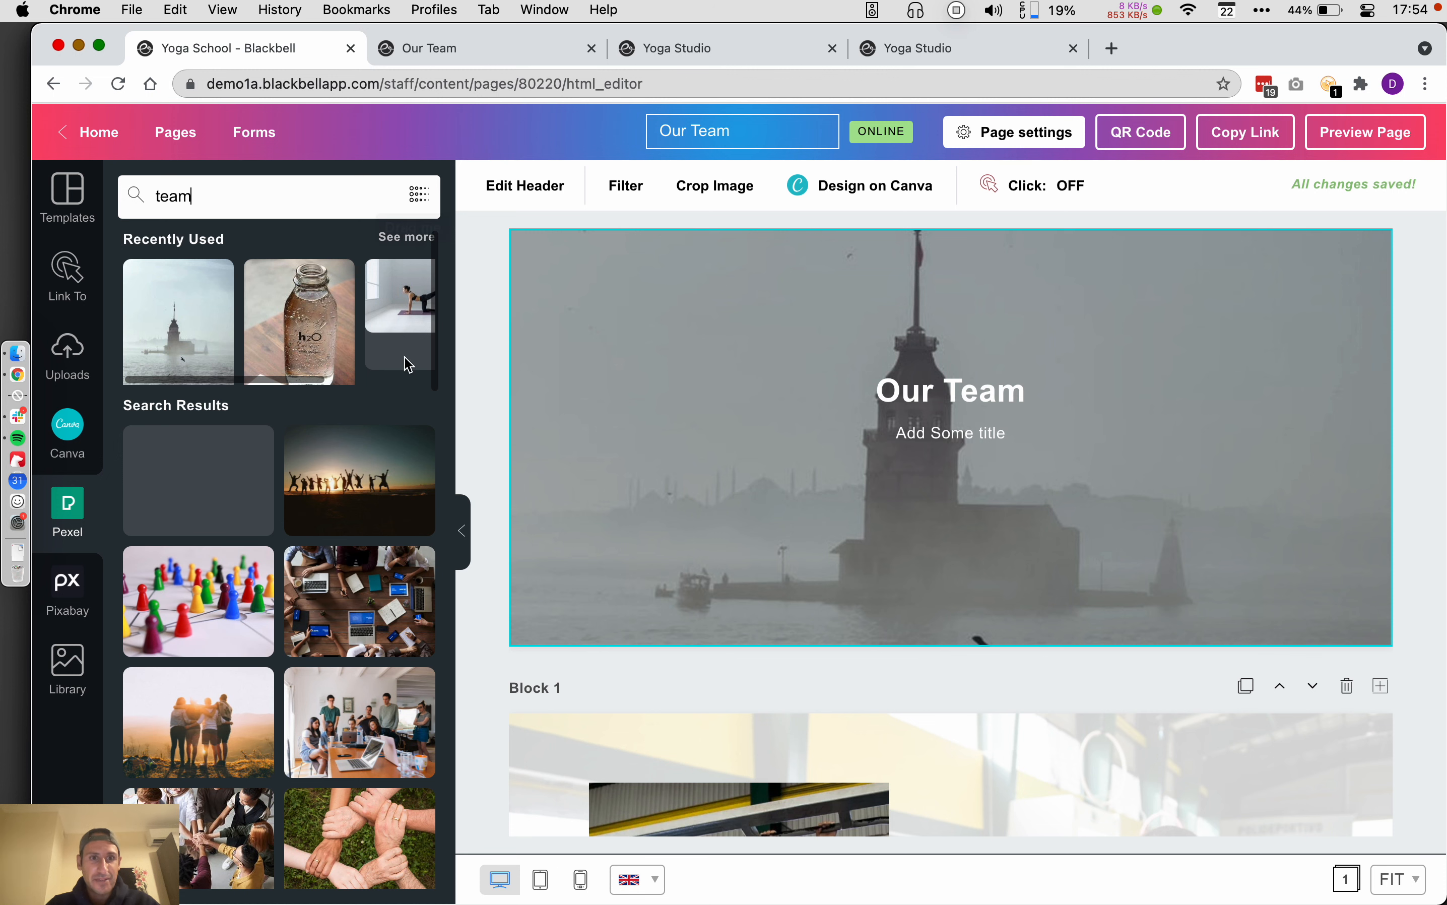
drag(431, 455, 765, 378)
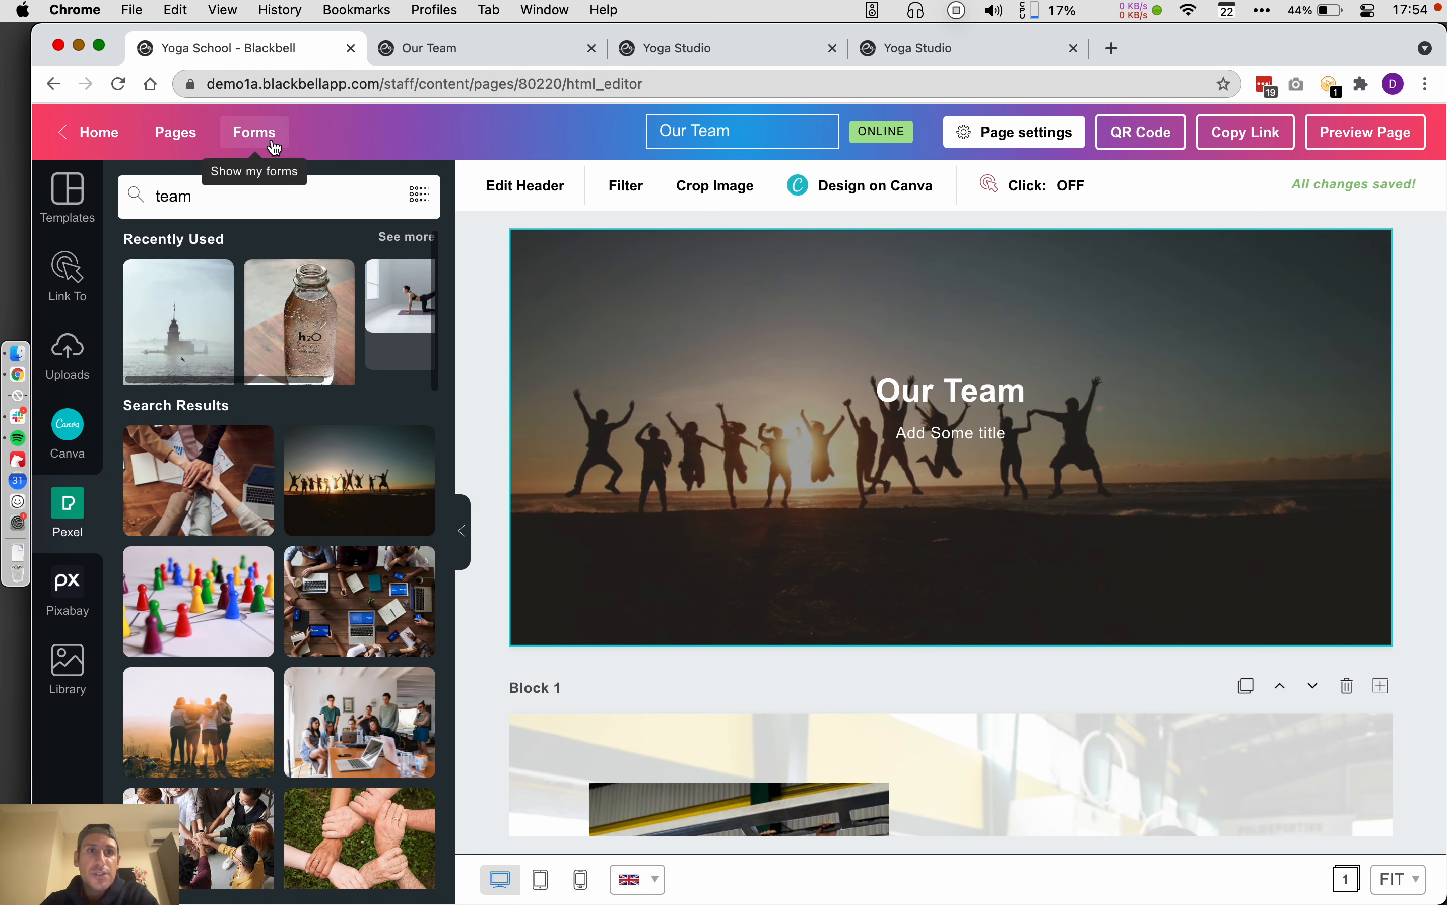
Step: Leave the page editor and look over the site's Pages and Forms lists, ending on the pages
click(97, 133)
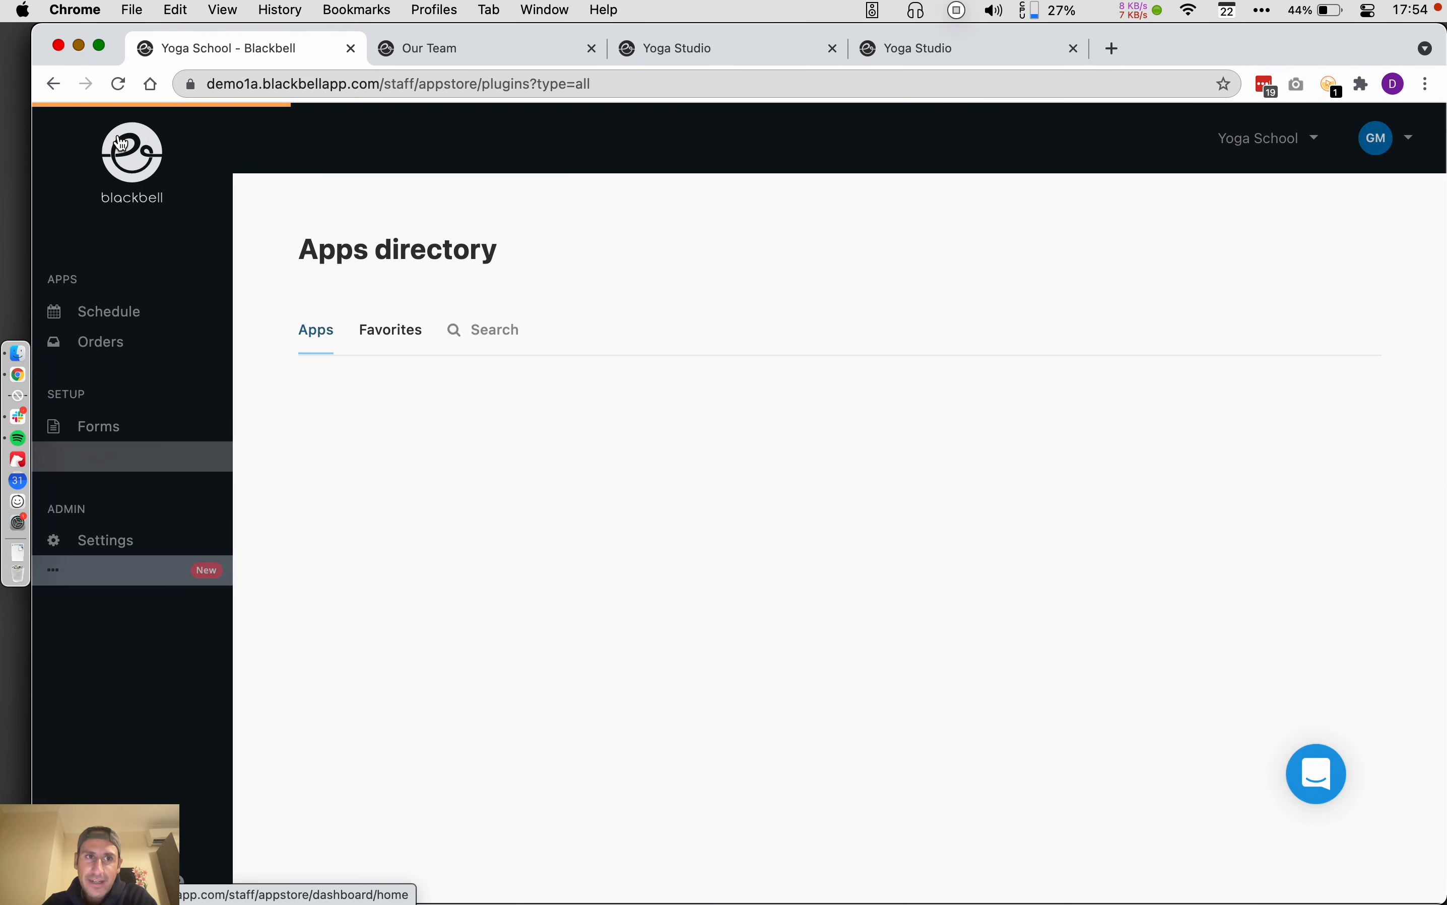
click(138, 466)
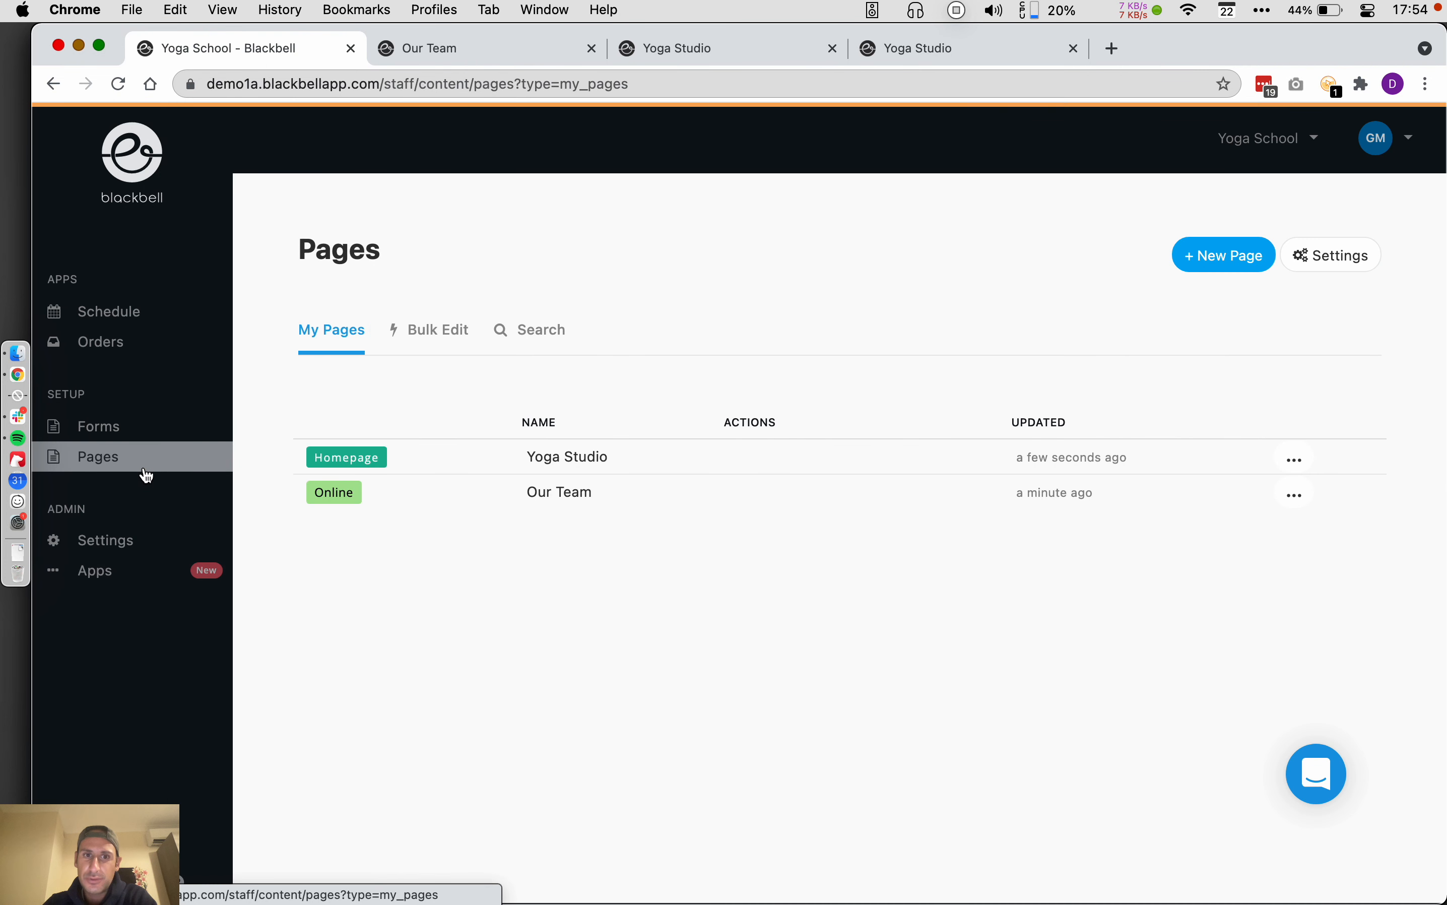
click(124, 427)
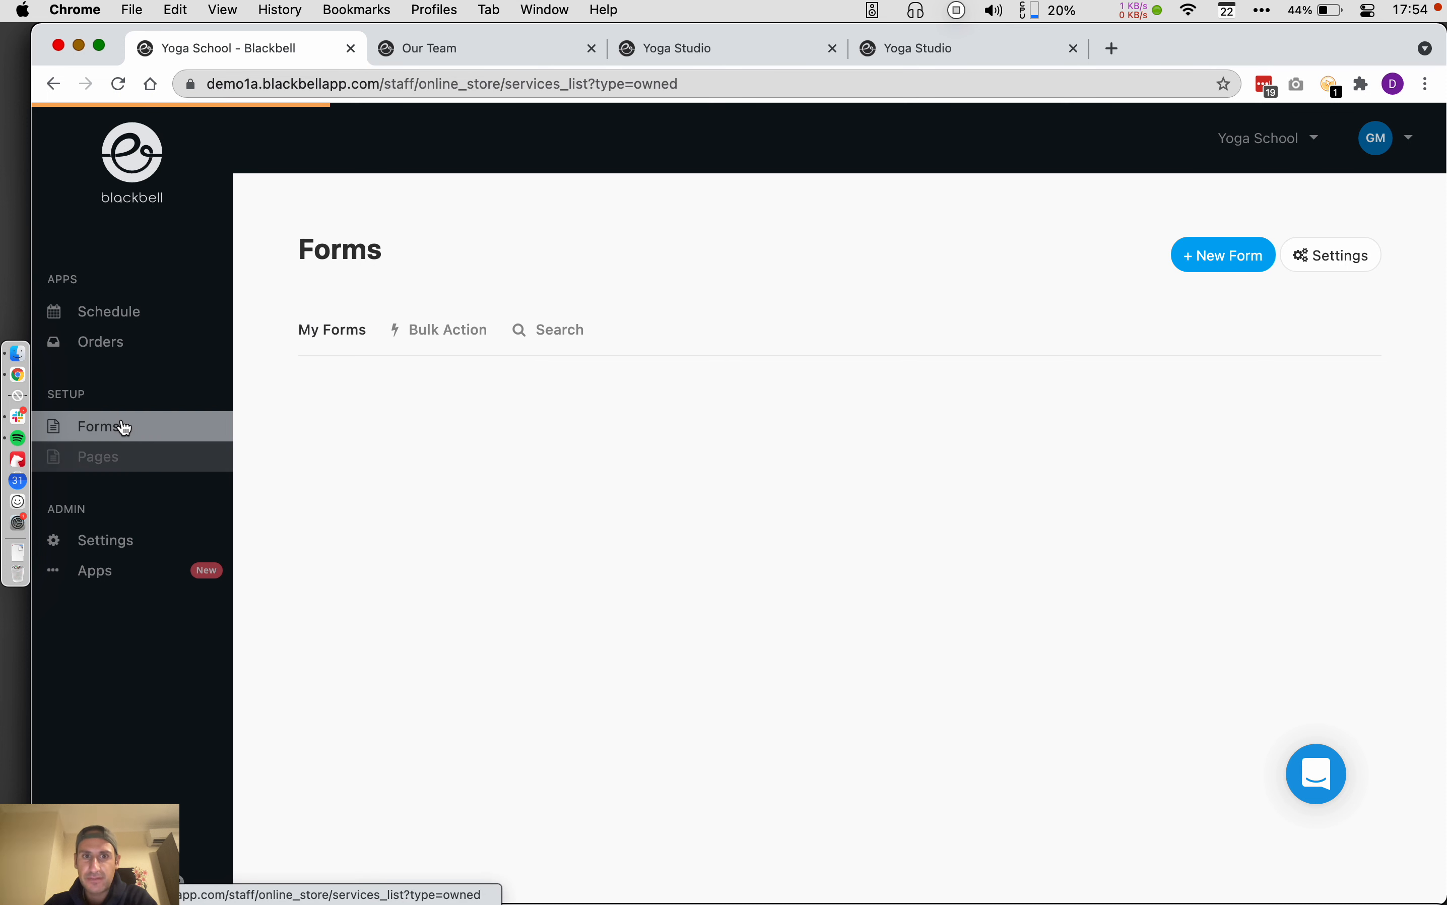
click(102, 458)
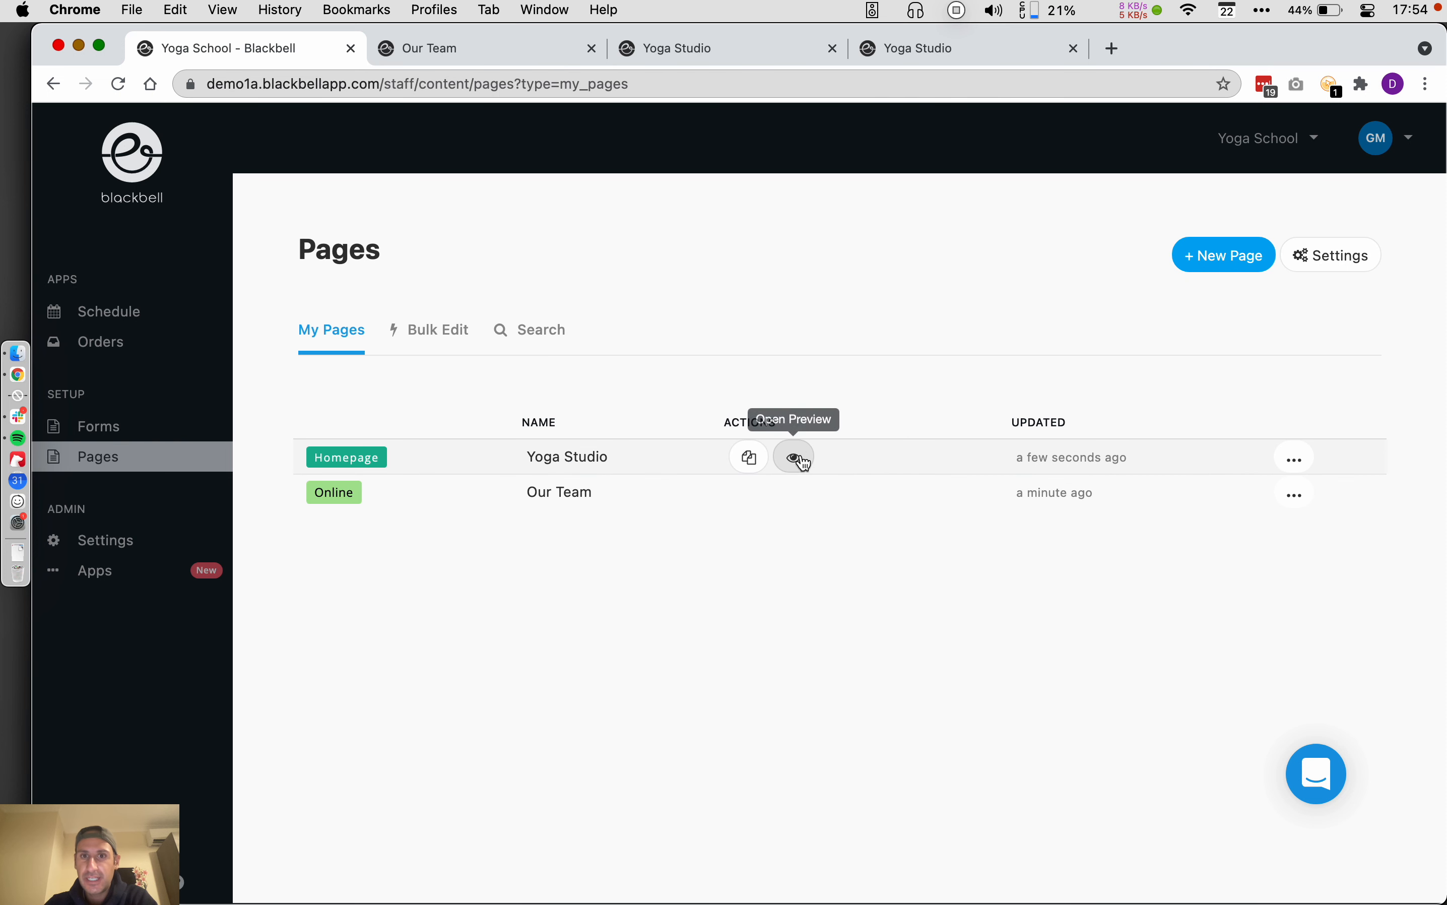
Step: Preview the Yoga Studio homepage, highlight the subdomain in its web address and look through the whole page
click(806, 461)
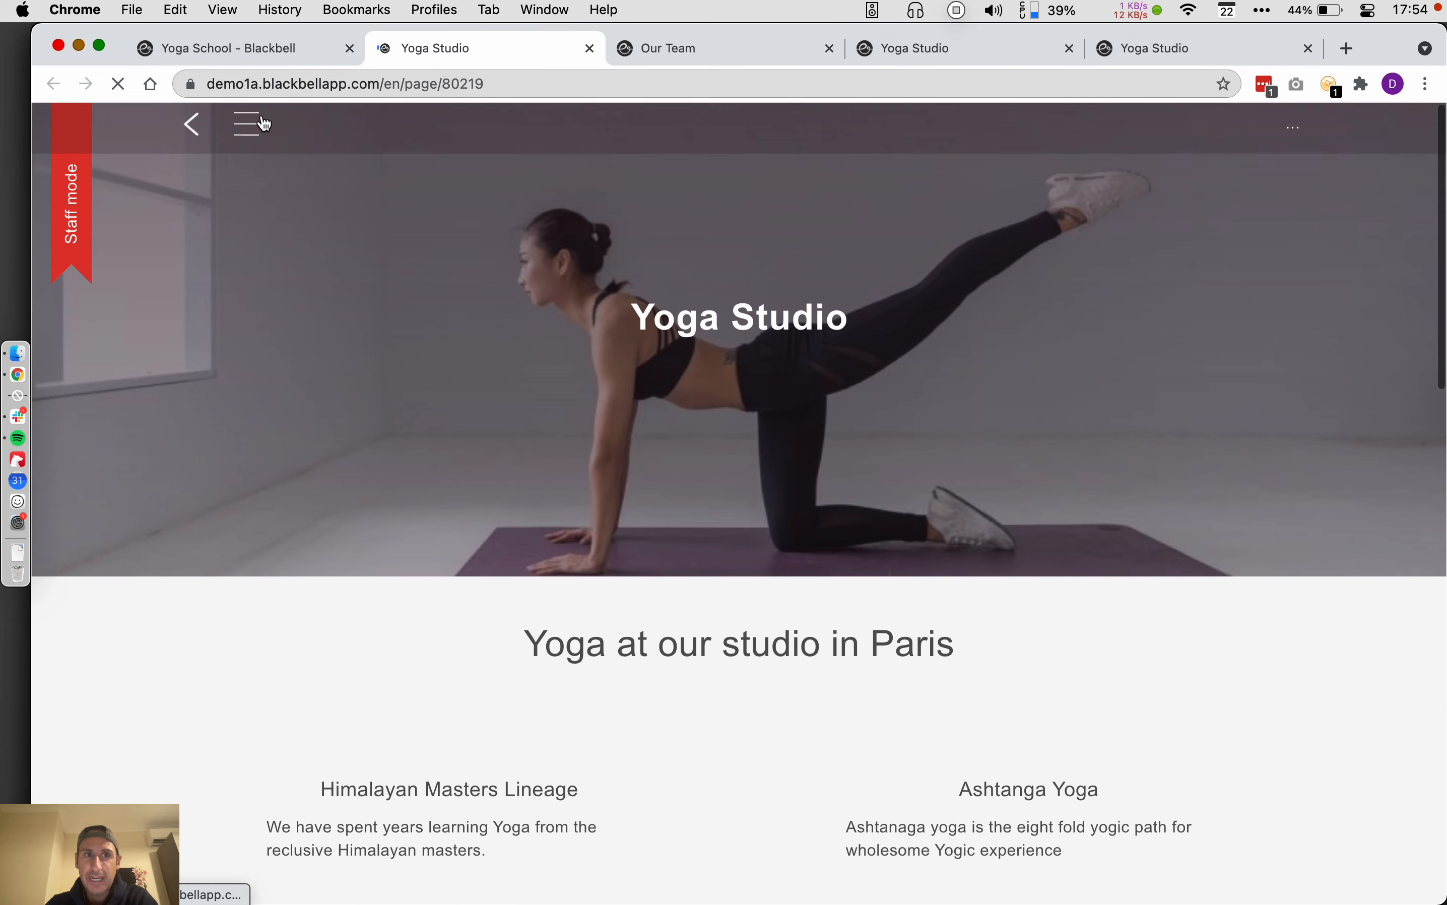
click(247, 84)
double_click(248, 84)
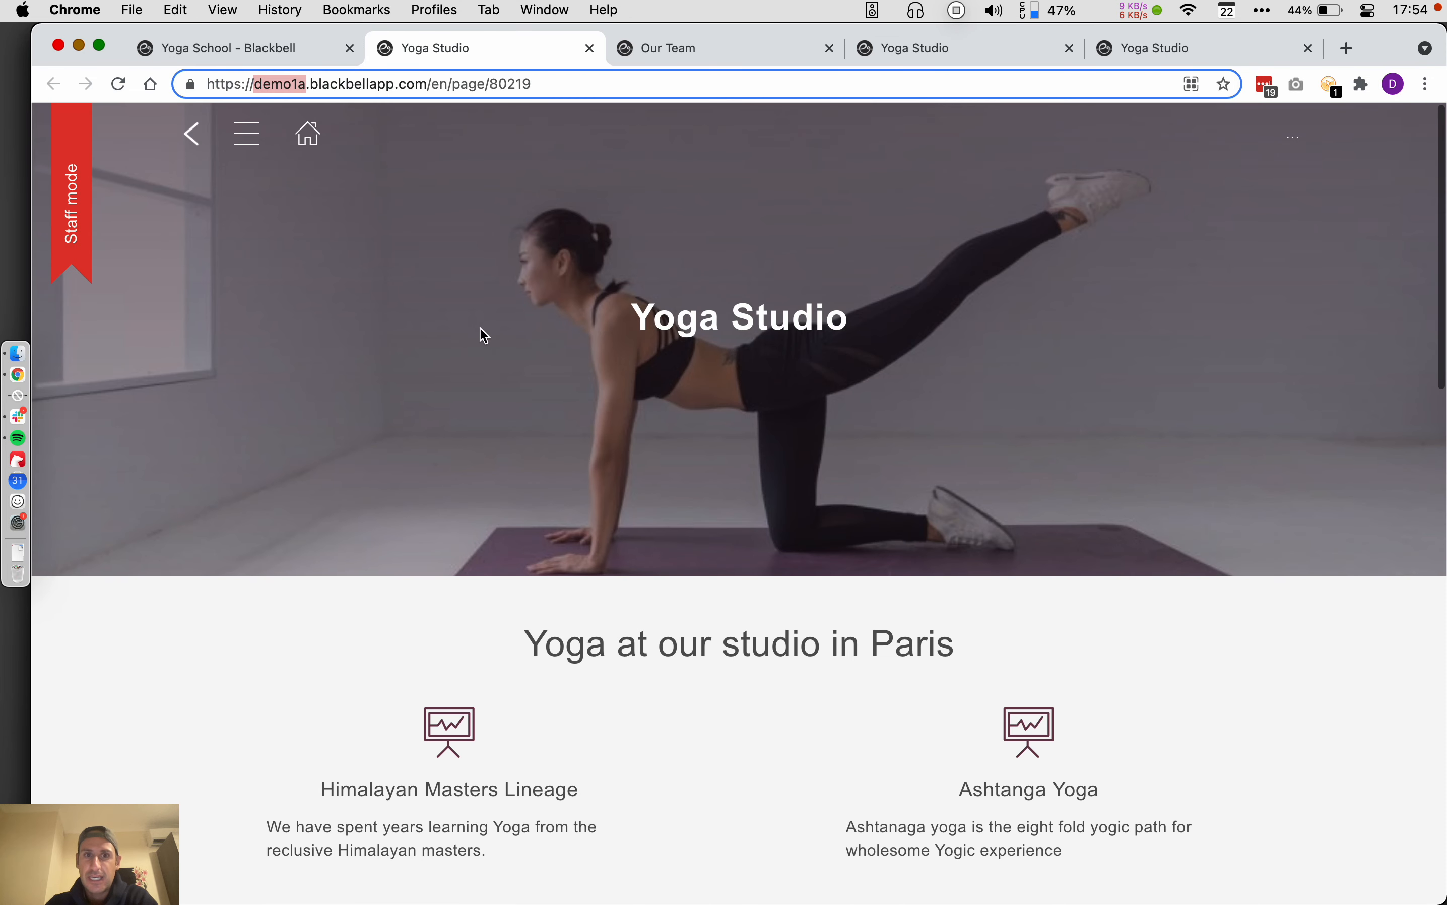
click(443, 346)
scroll(442, 344, down, 15)
scroll(443, 344, up, 14)
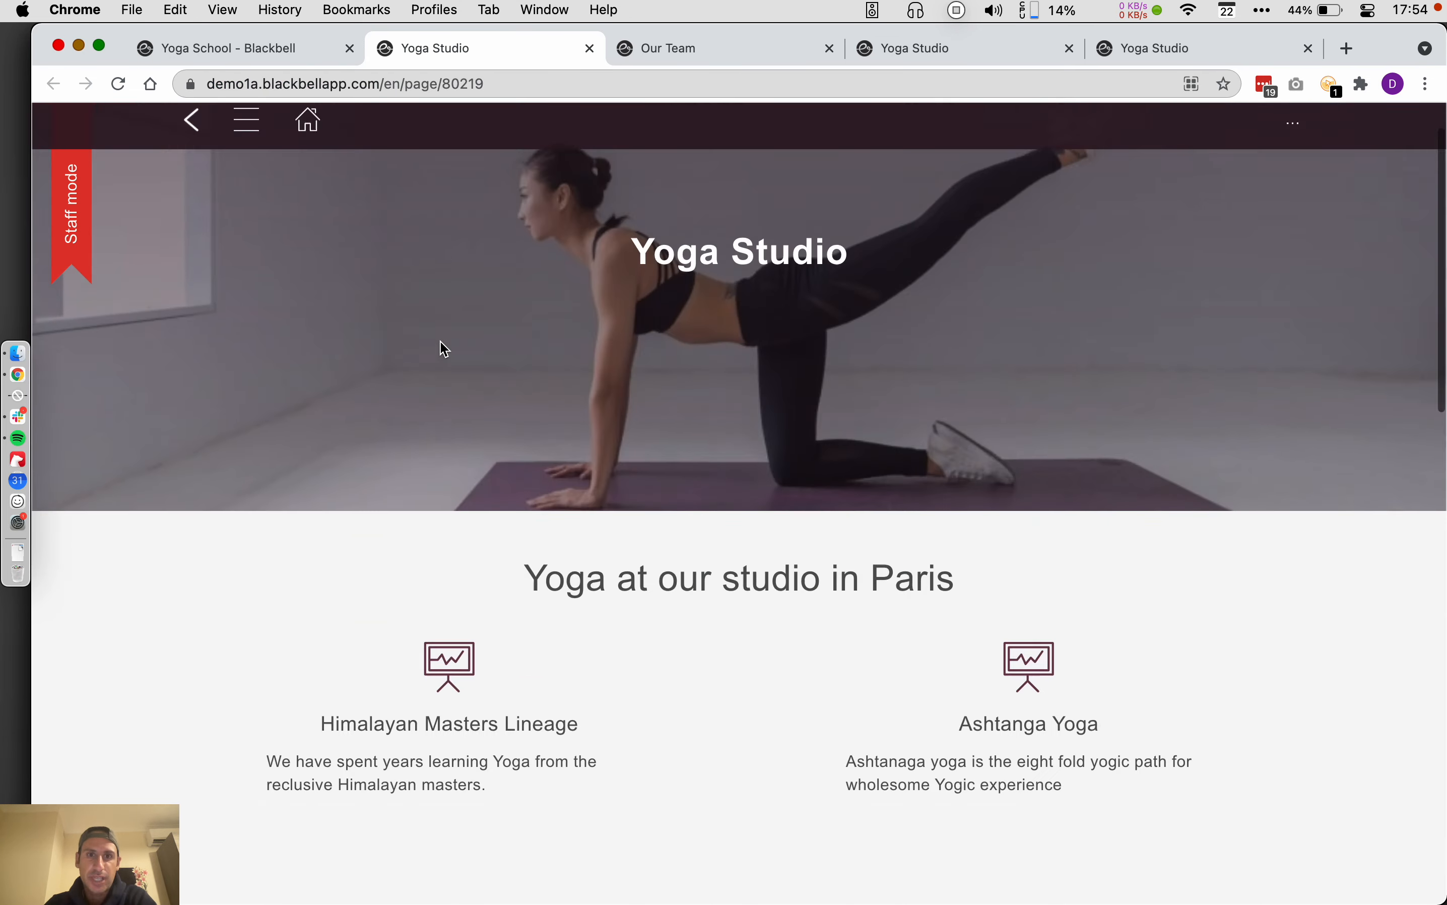
Step: Return to the Blackbell dashboard and examine the website's Domain URL settings for Pages
scroll(441, 335, up, 2)
click(269, 48)
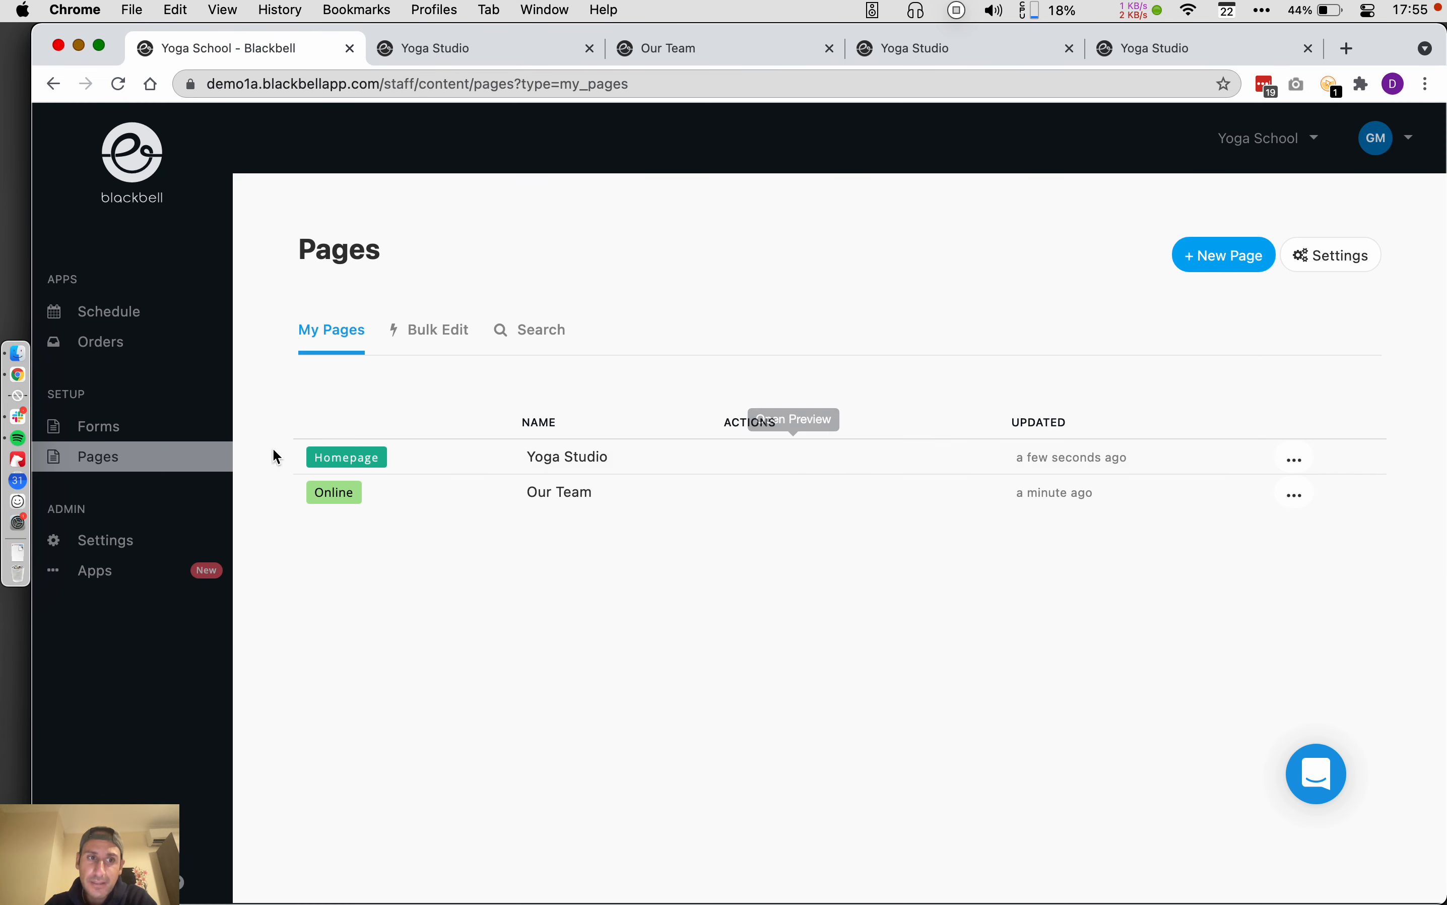
click(117, 541)
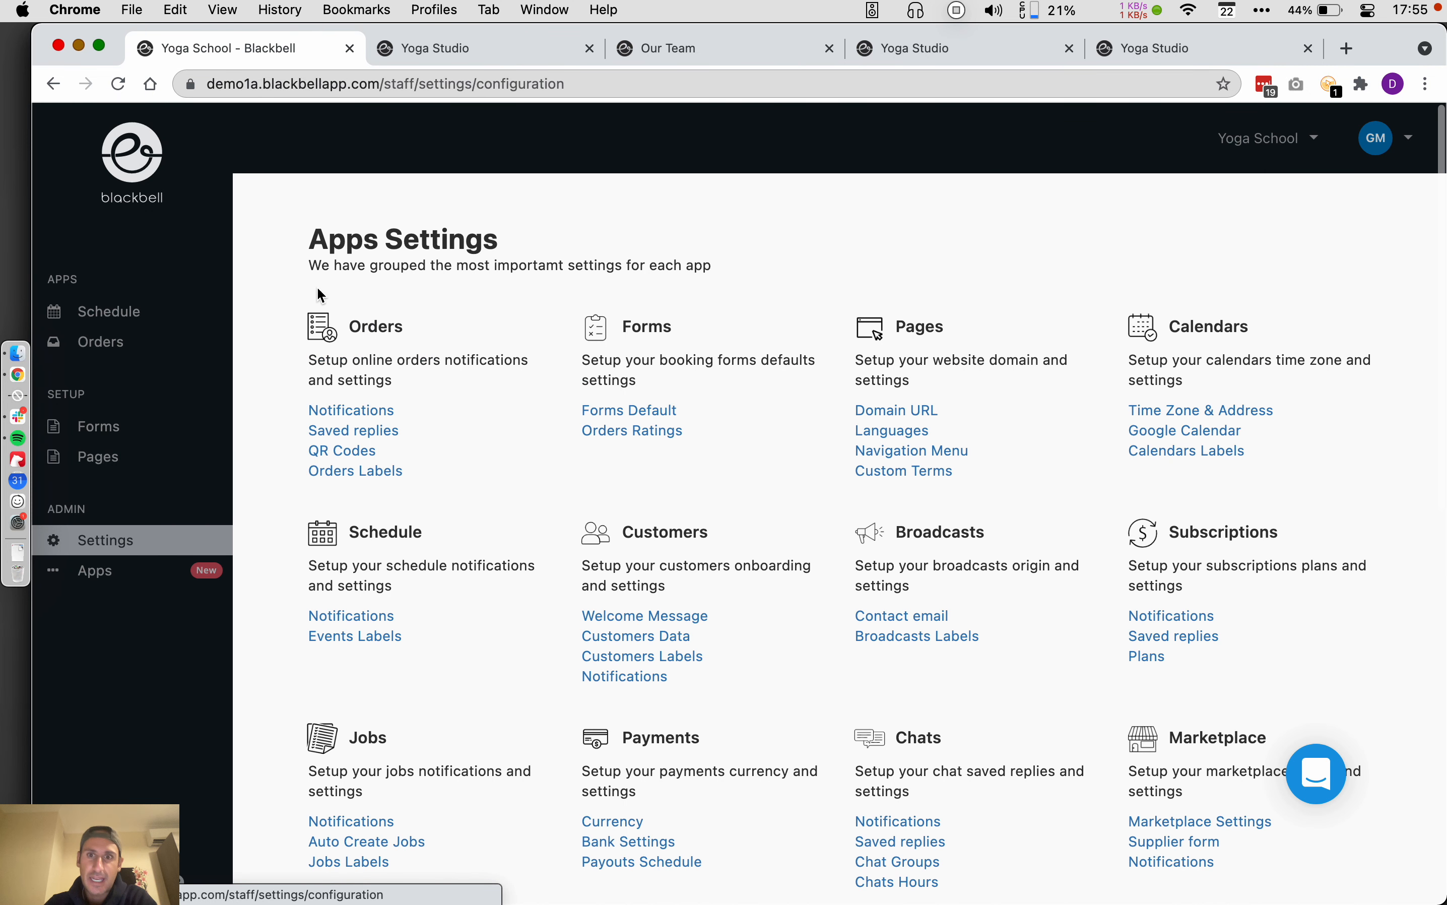
double_click(905, 319)
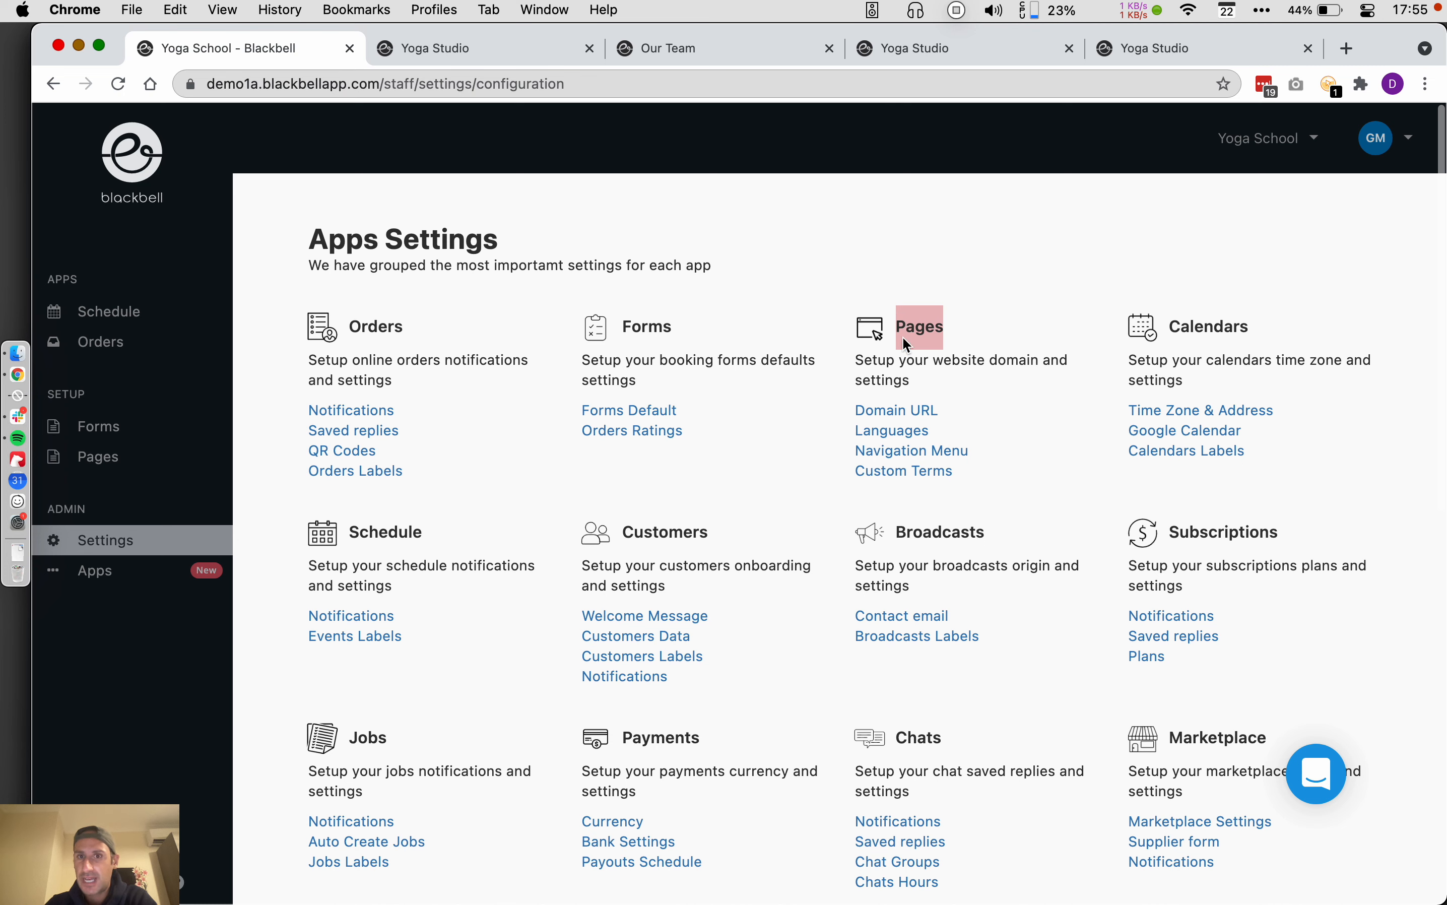
click(899, 411)
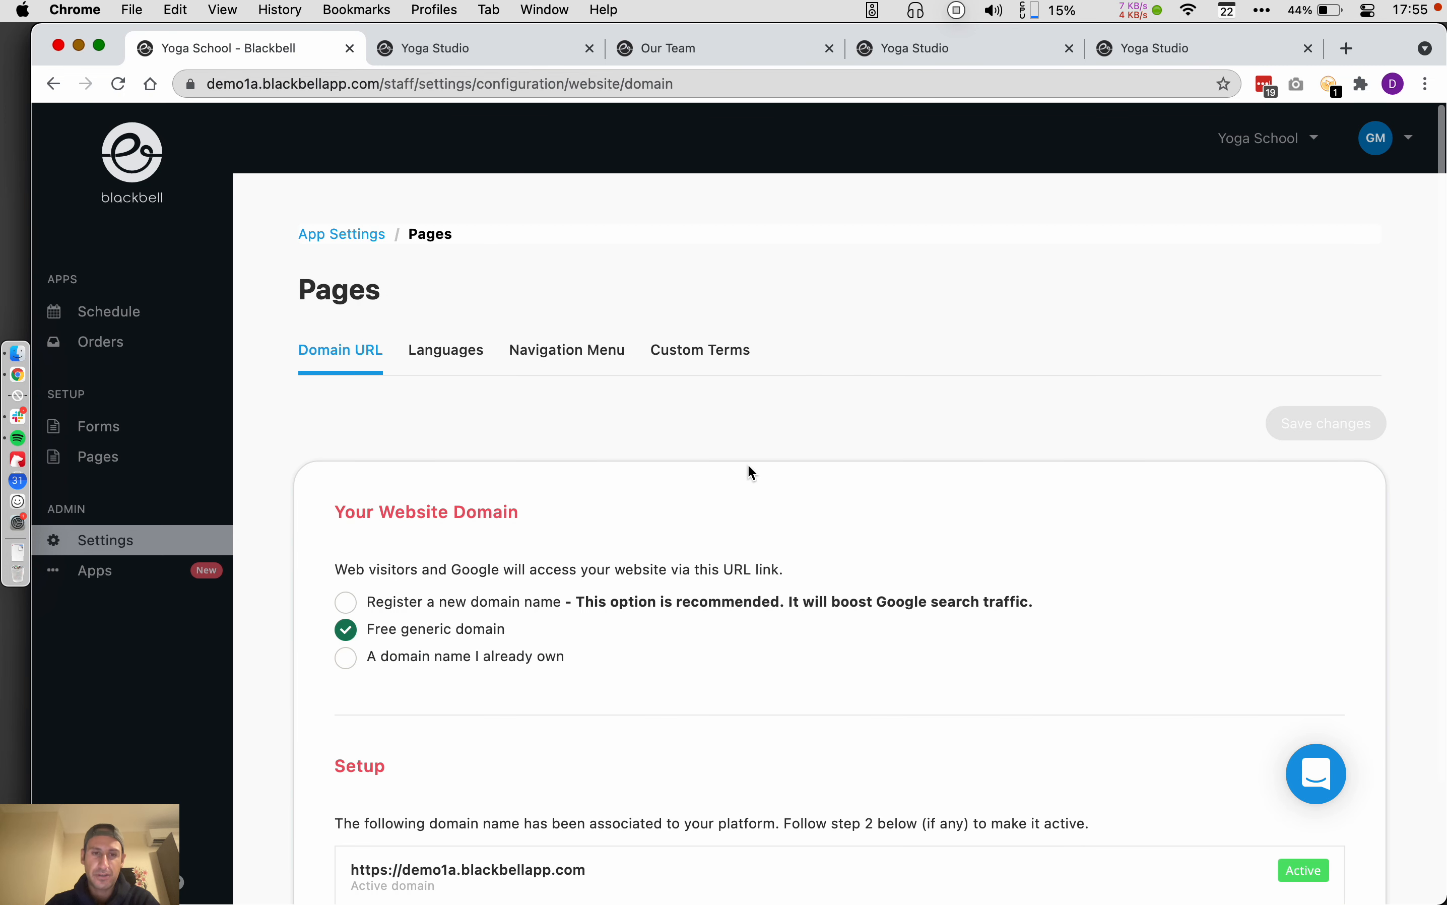
scroll(661, 501, down, 2)
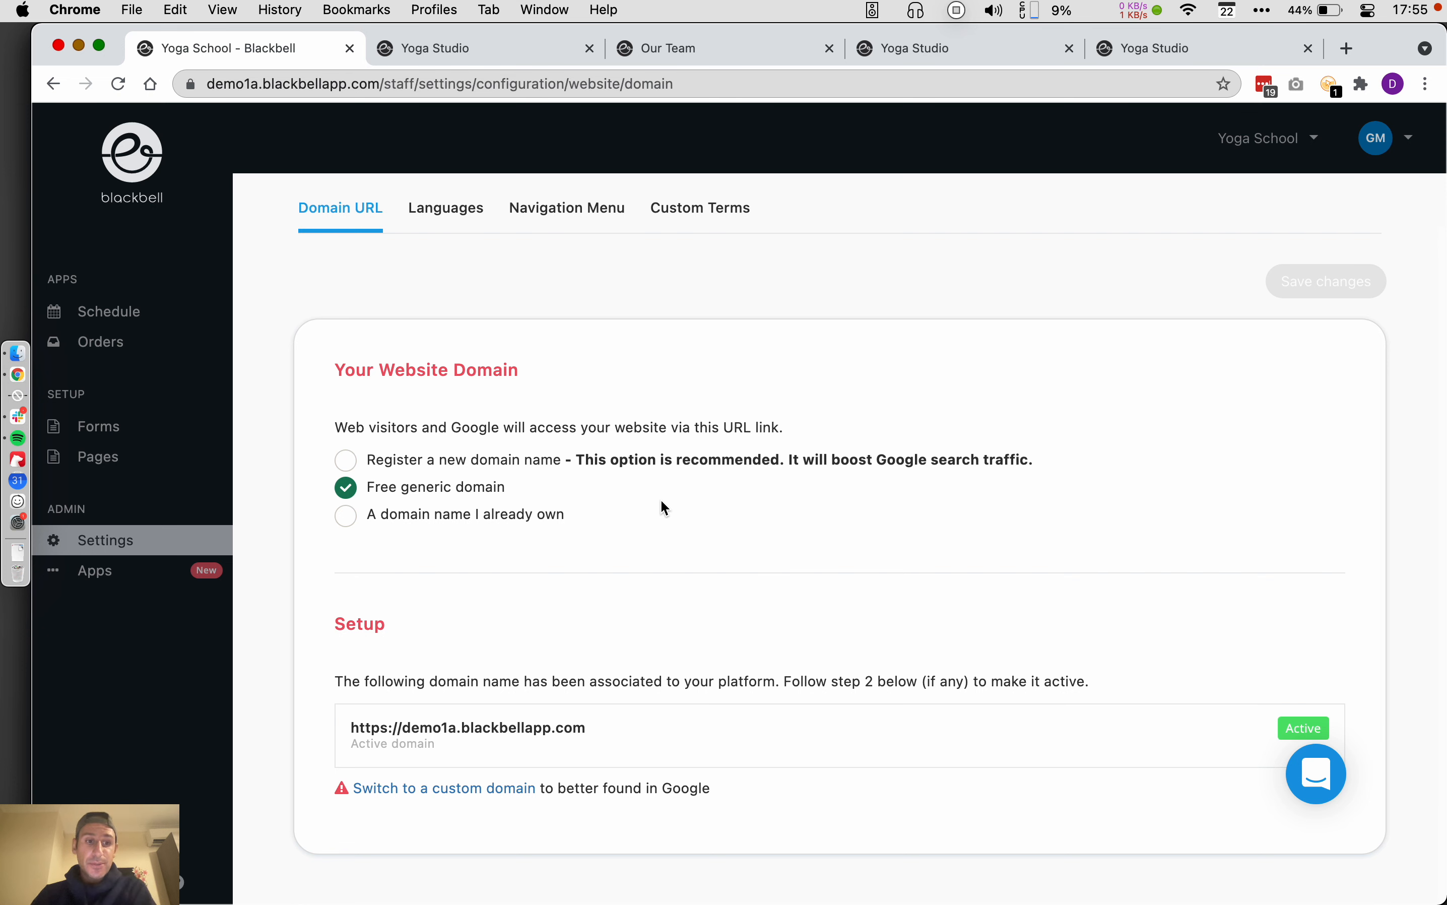
Step: Open the Yoga Studio homepage for editing, look through its blocks and inspect the click action of the "BOOK A CLASS" button
click(98, 457)
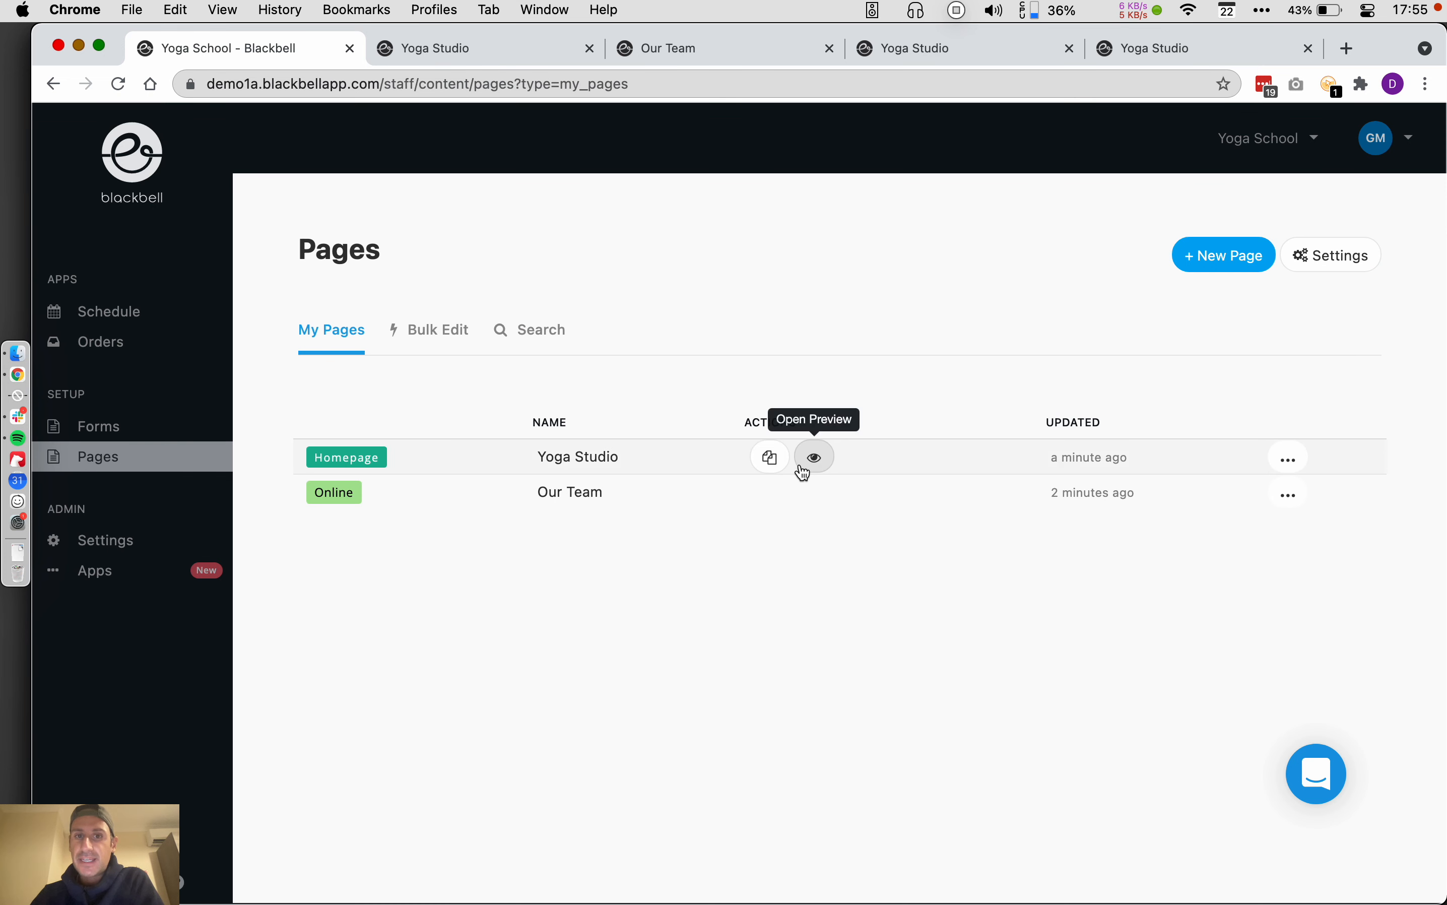
click(922, 472)
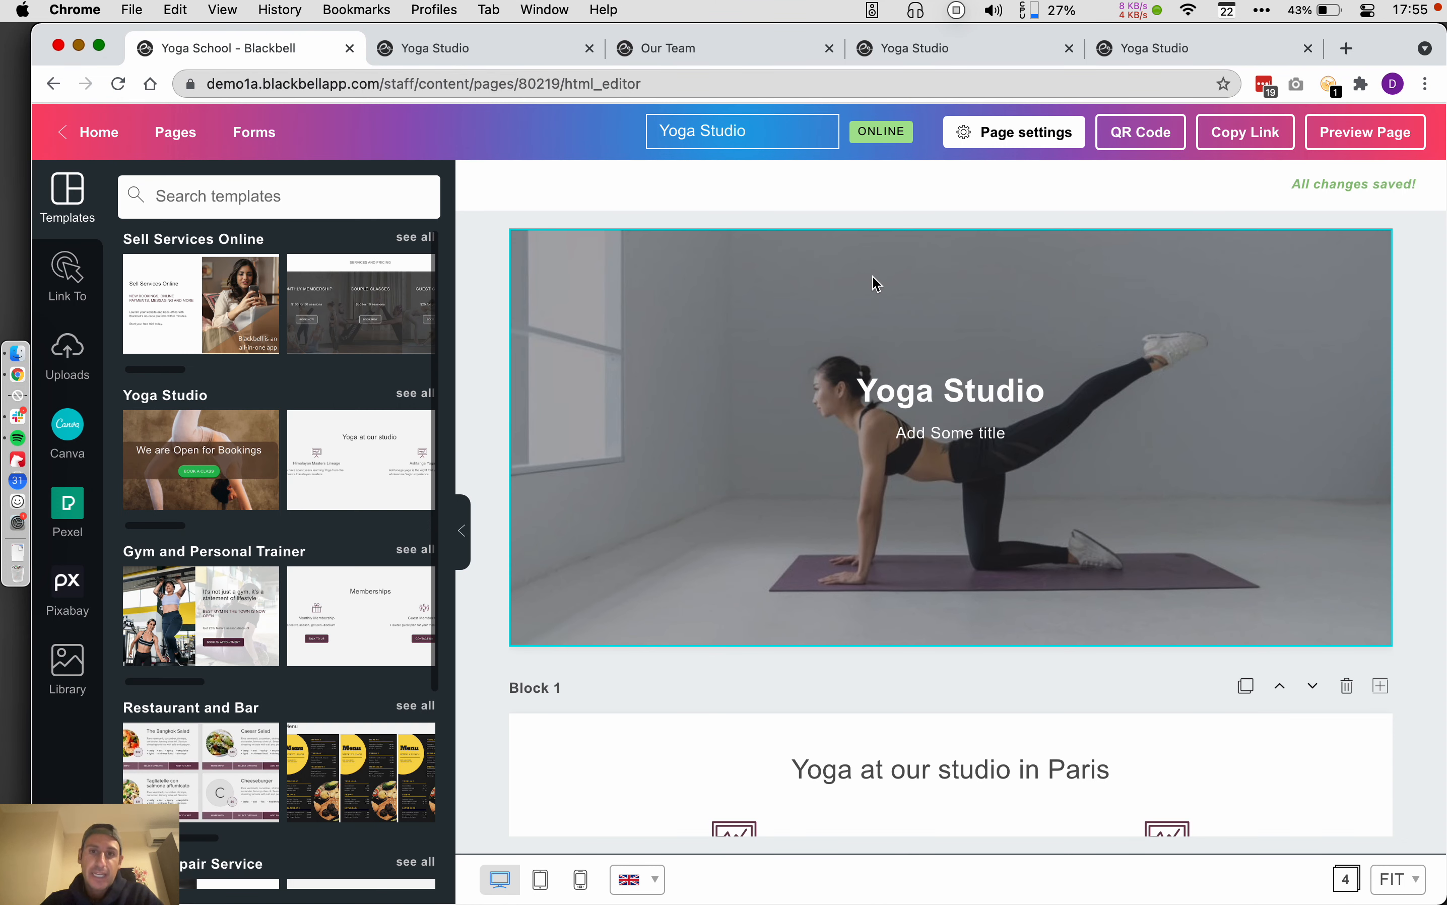
scroll(921, 446, down, 5)
scroll(838, 522, down, 7)
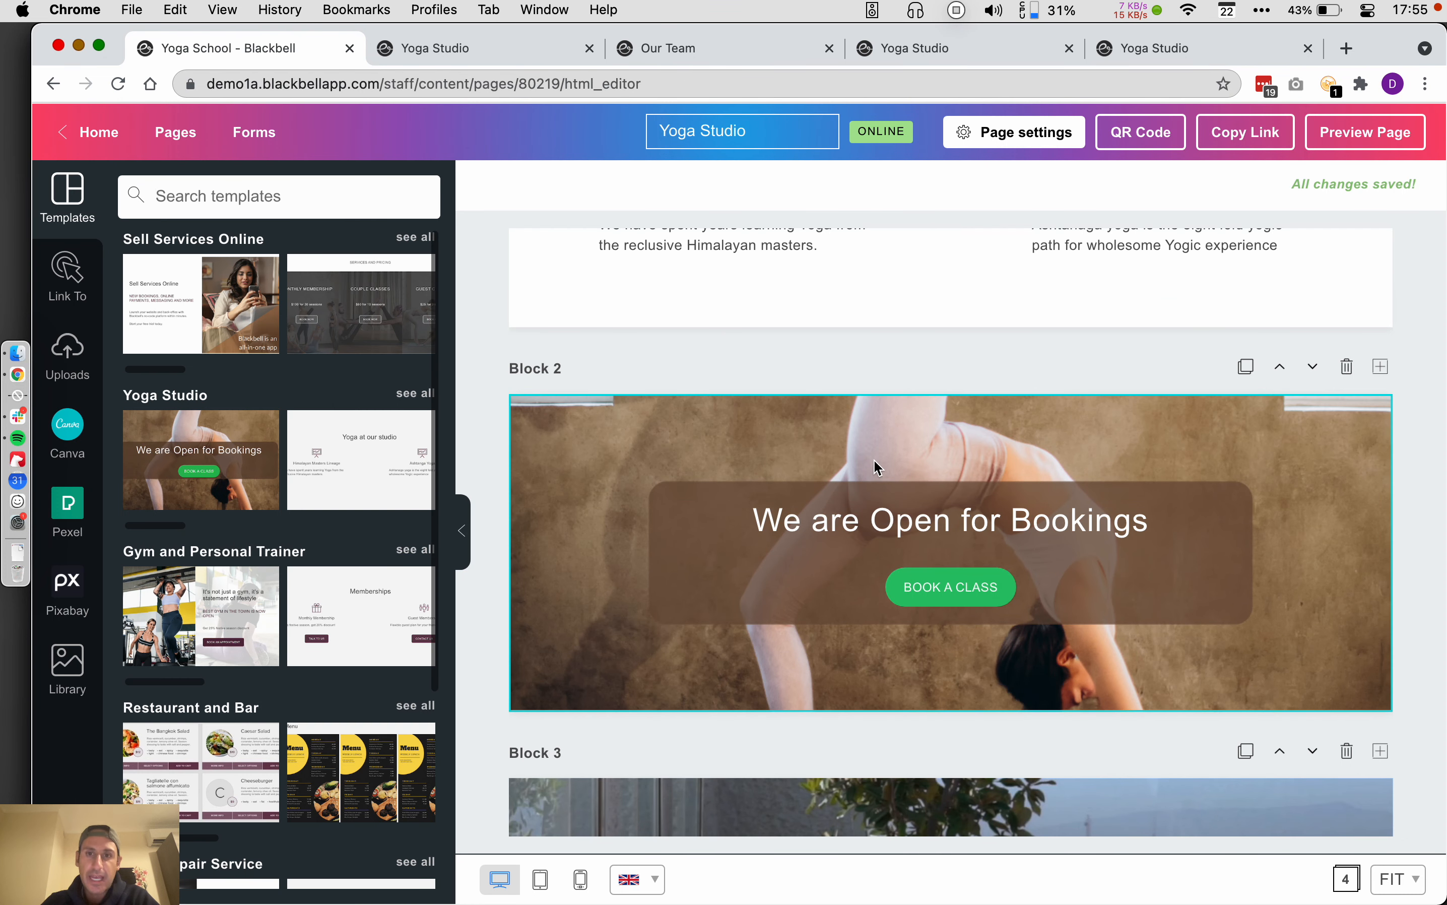
scroll(740, 685, down, 5)
scroll(835, 646, up, 6)
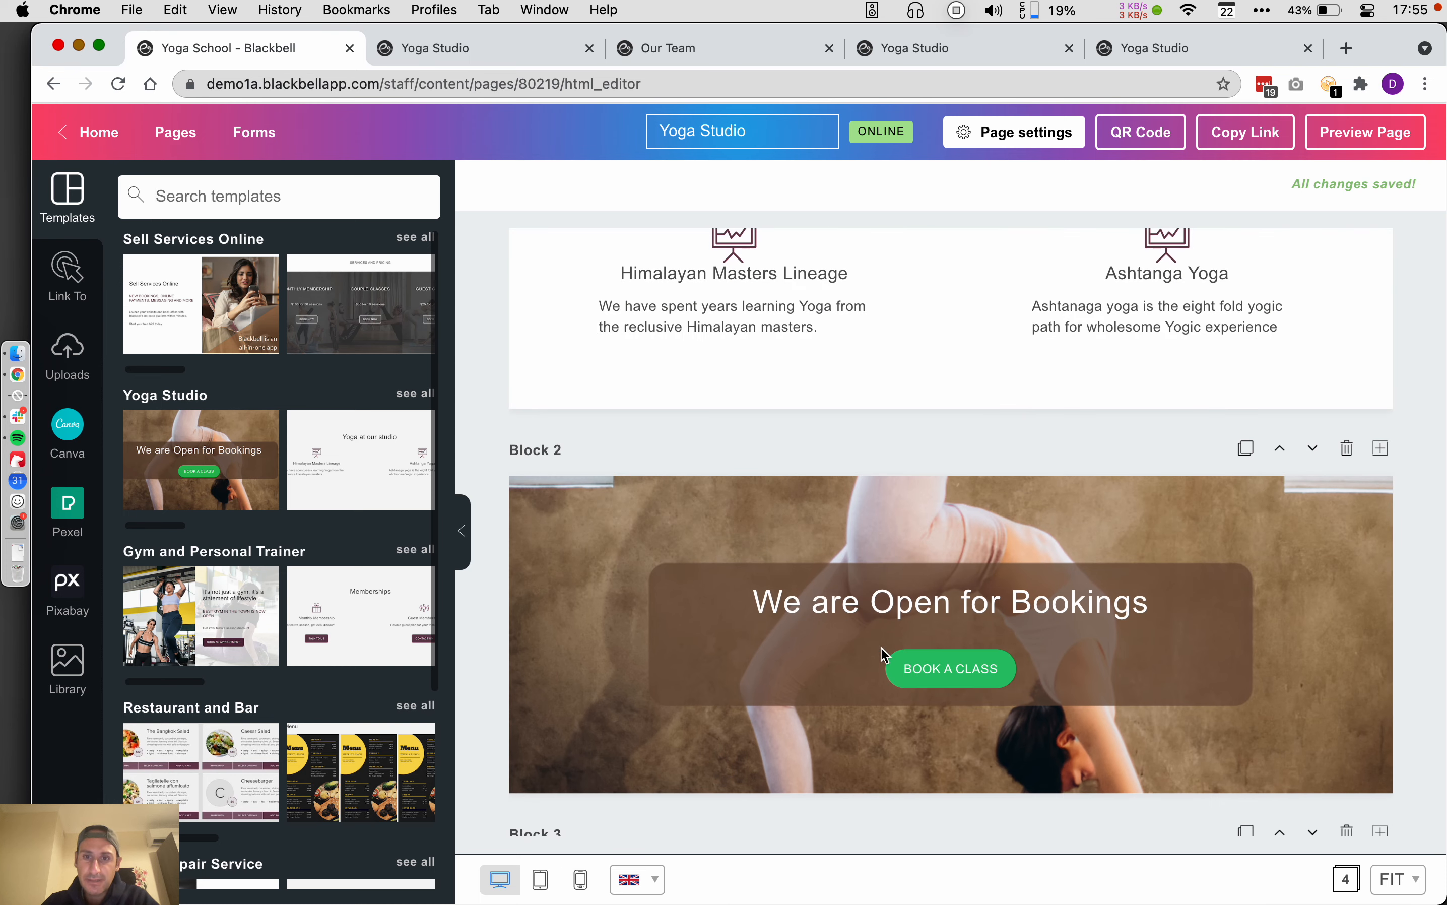
click(906, 676)
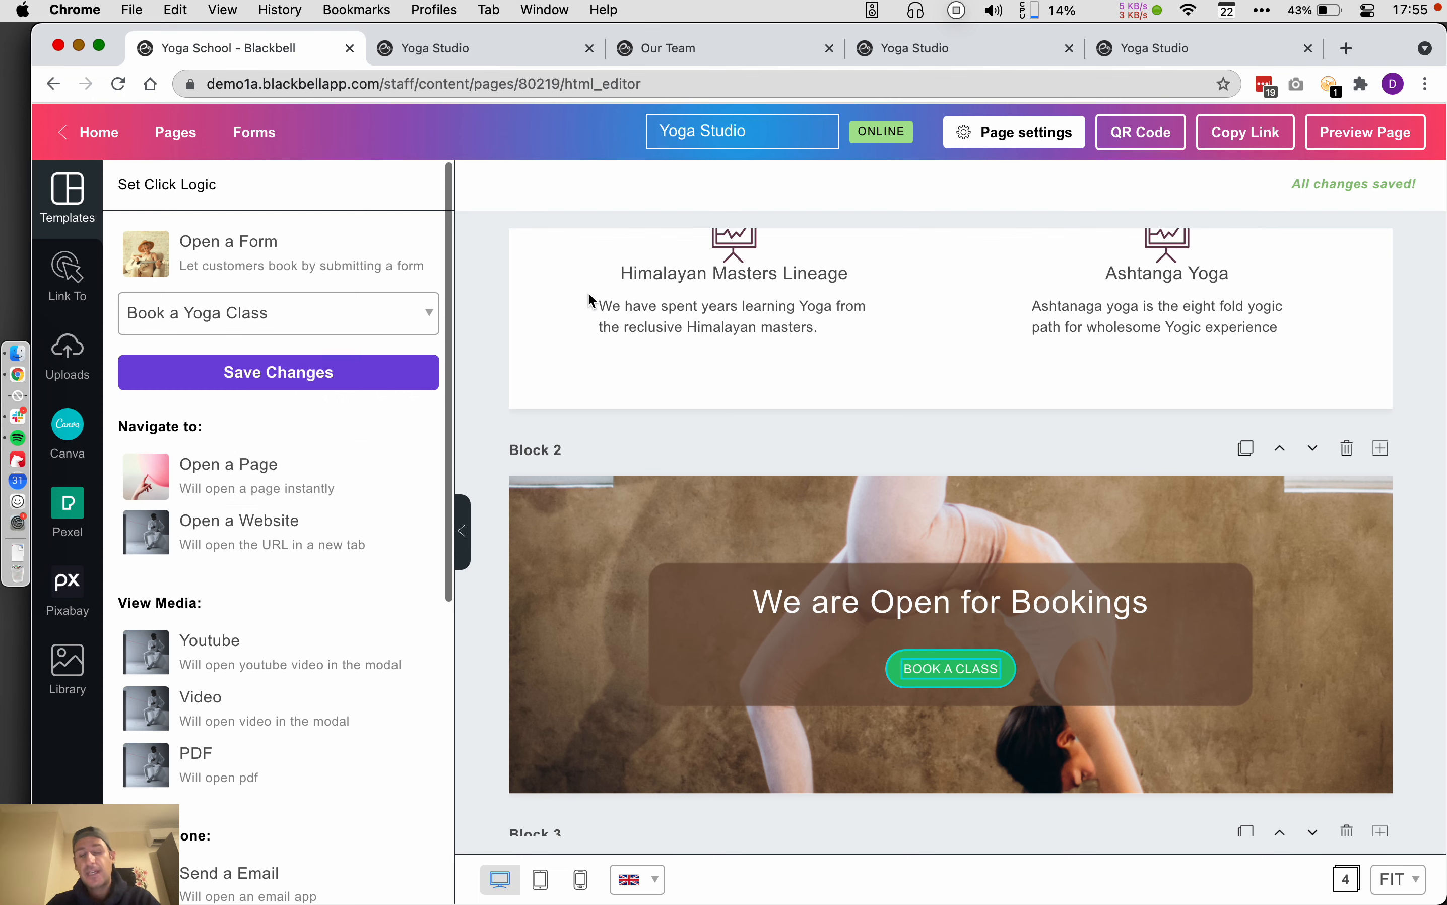
Step: Look over the site pages and forms available to link to, and display the QR code for the Yoga Studio page
click(76, 288)
click(341, 206)
click(234, 196)
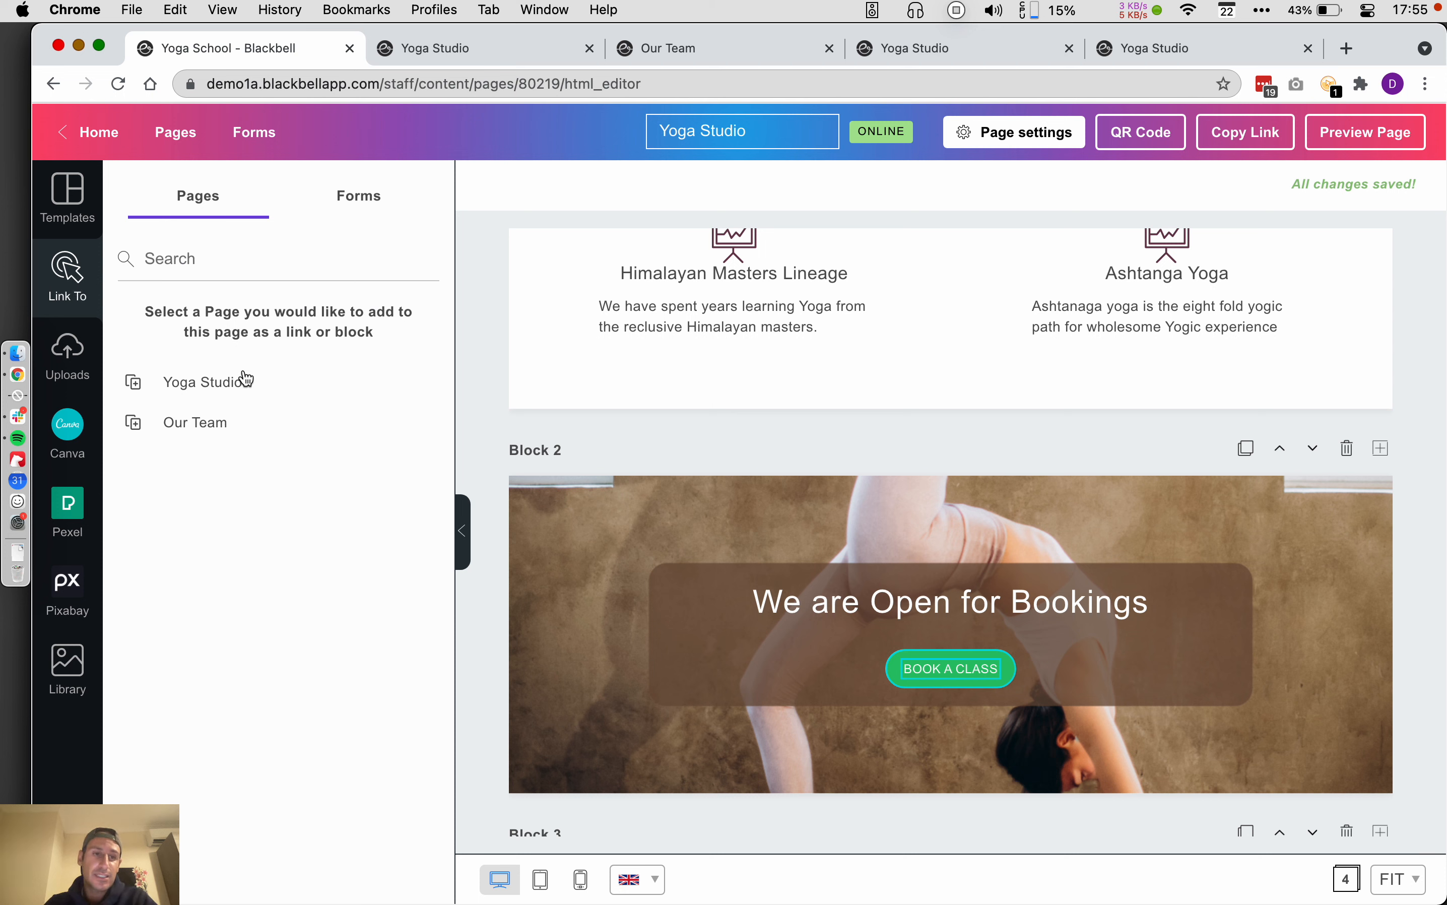
click(366, 220)
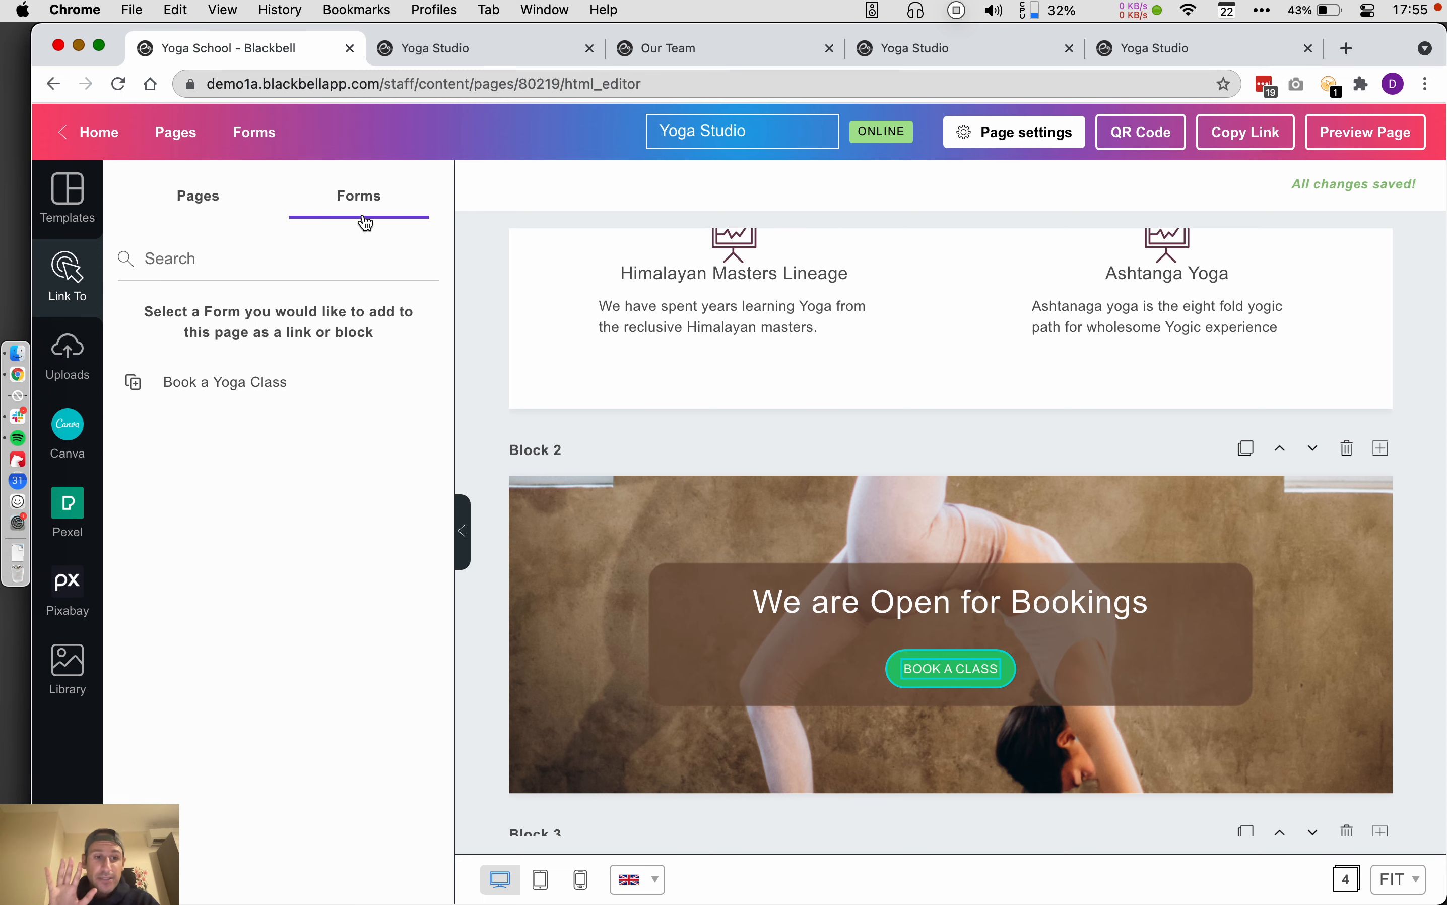
click(252, 195)
click(1141, 130)
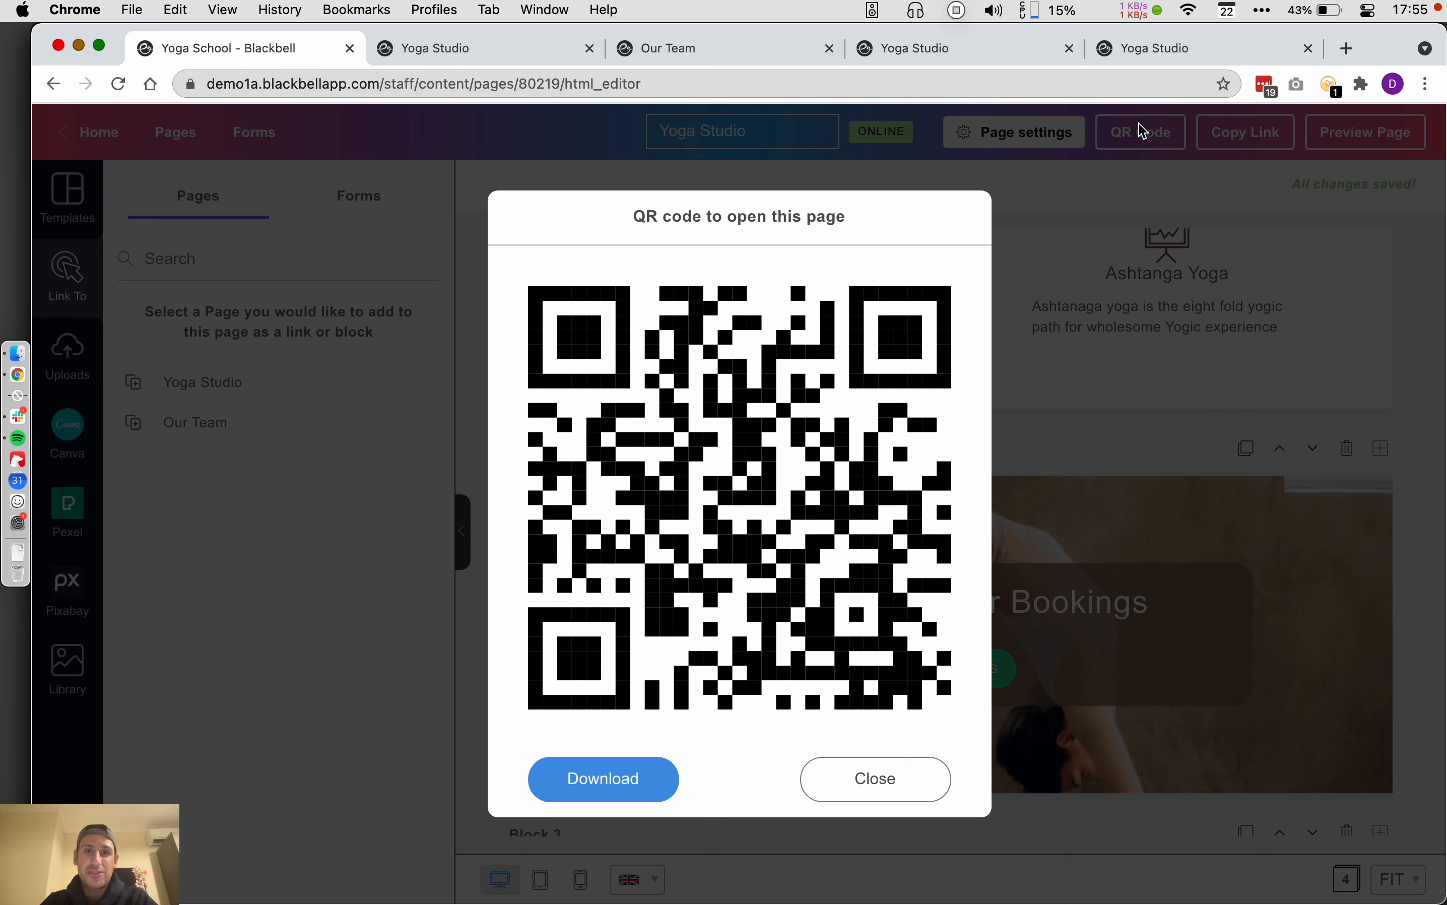